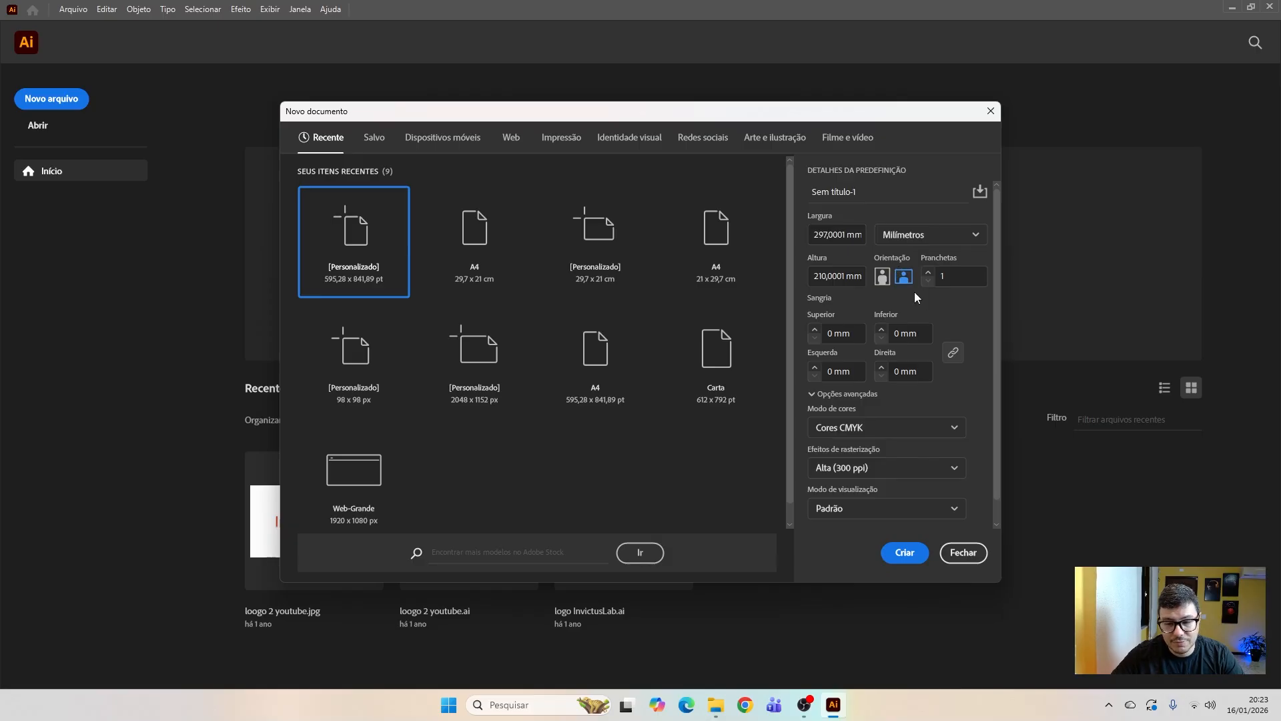
# Step: Set the raster effects to Tela (72 ppi) and create the new document
pyautogui.click(897, 468)
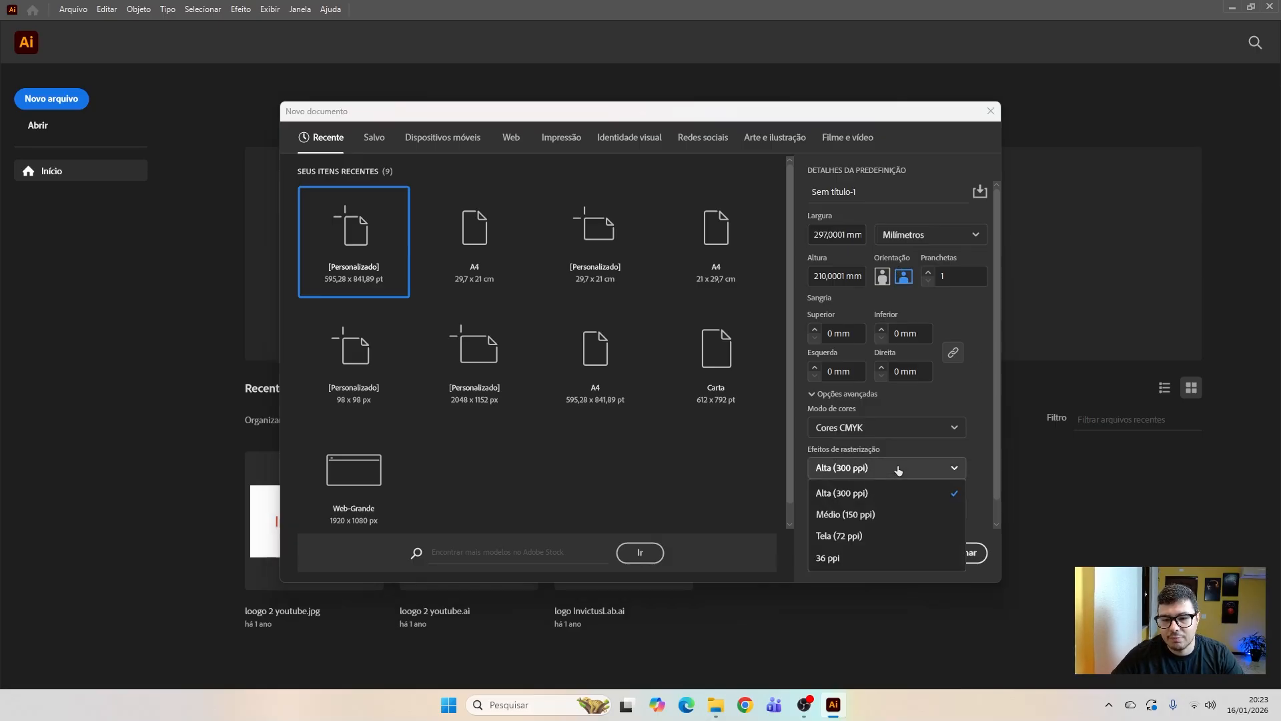
pyautogui.click(886, 538)
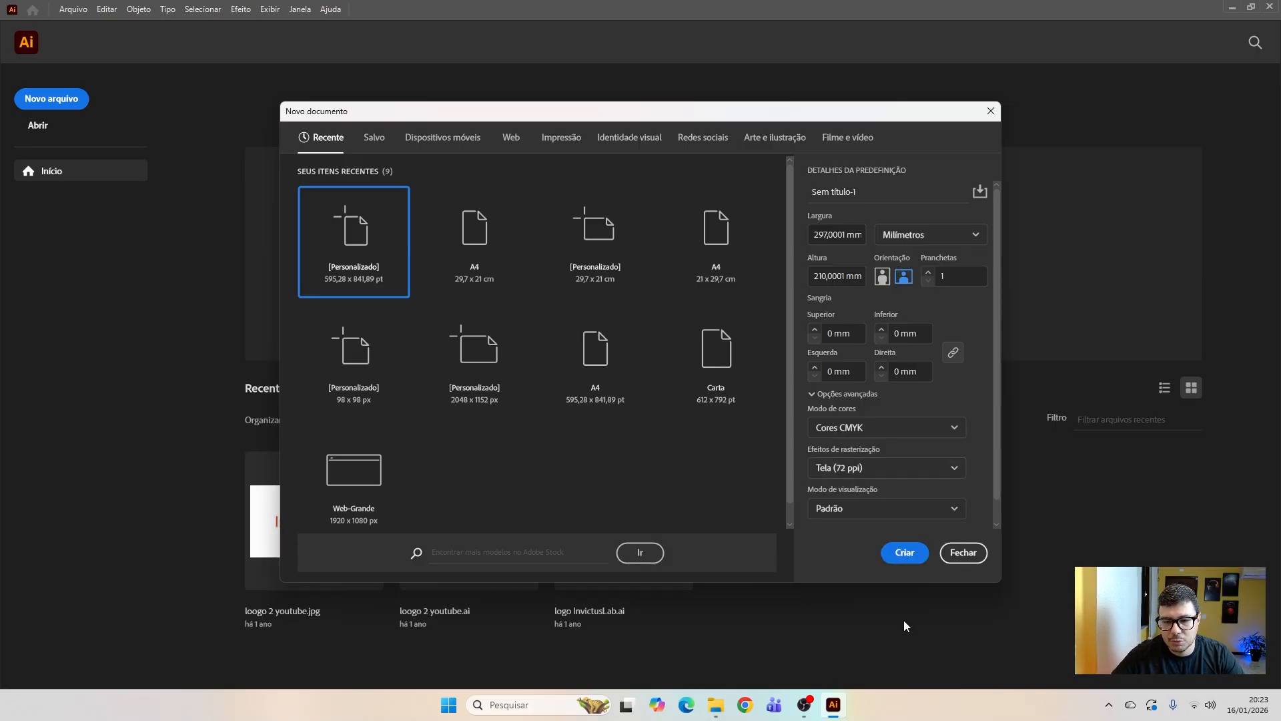
pyautogui.click(909, 554)
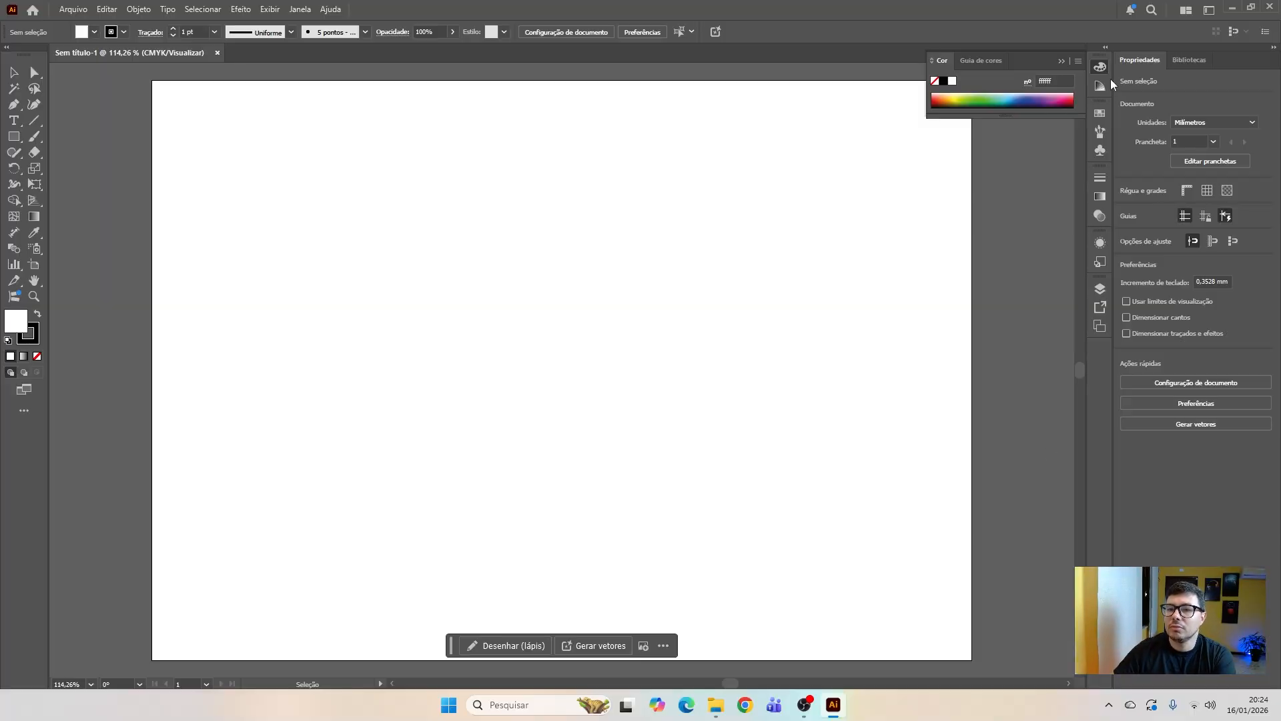
# Step: Collapse the Color panel and place a Lorem ipsum point text near the artboard's upper left with the Type tool
pyautogui.click(1100, 66)
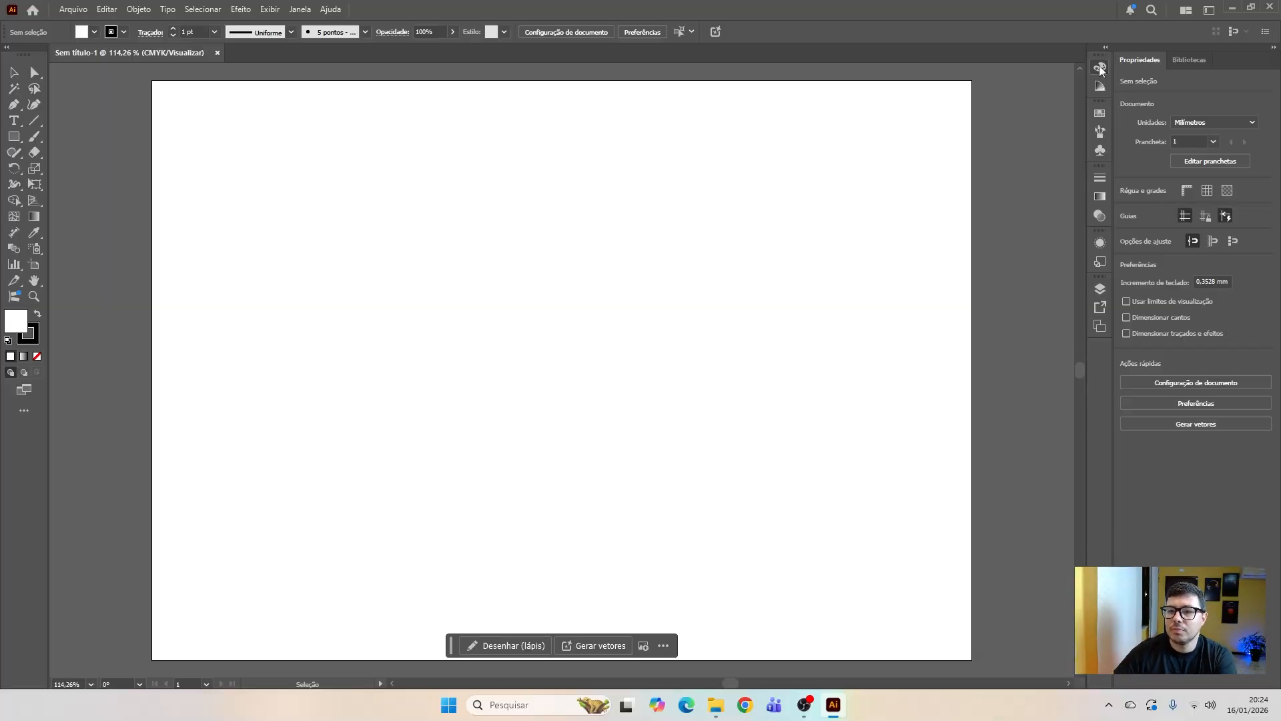
pyautogui.click(14, 122)
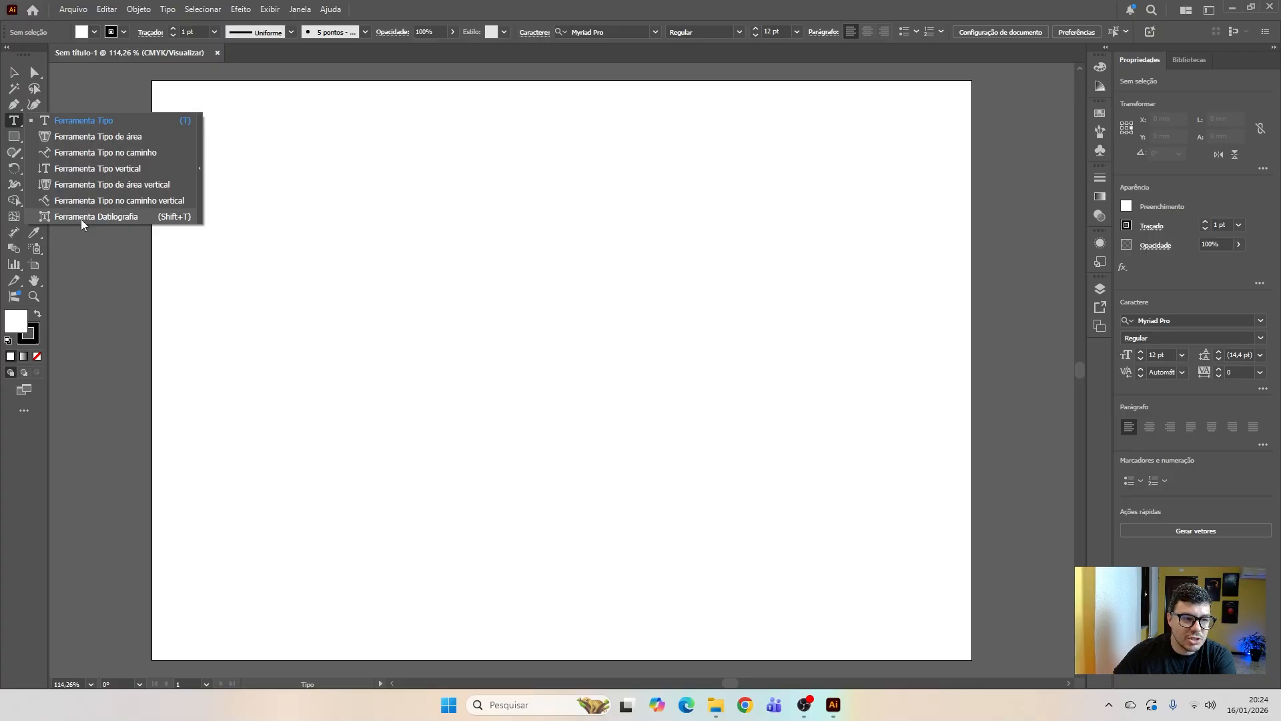
pyautogui.click(88, 123)
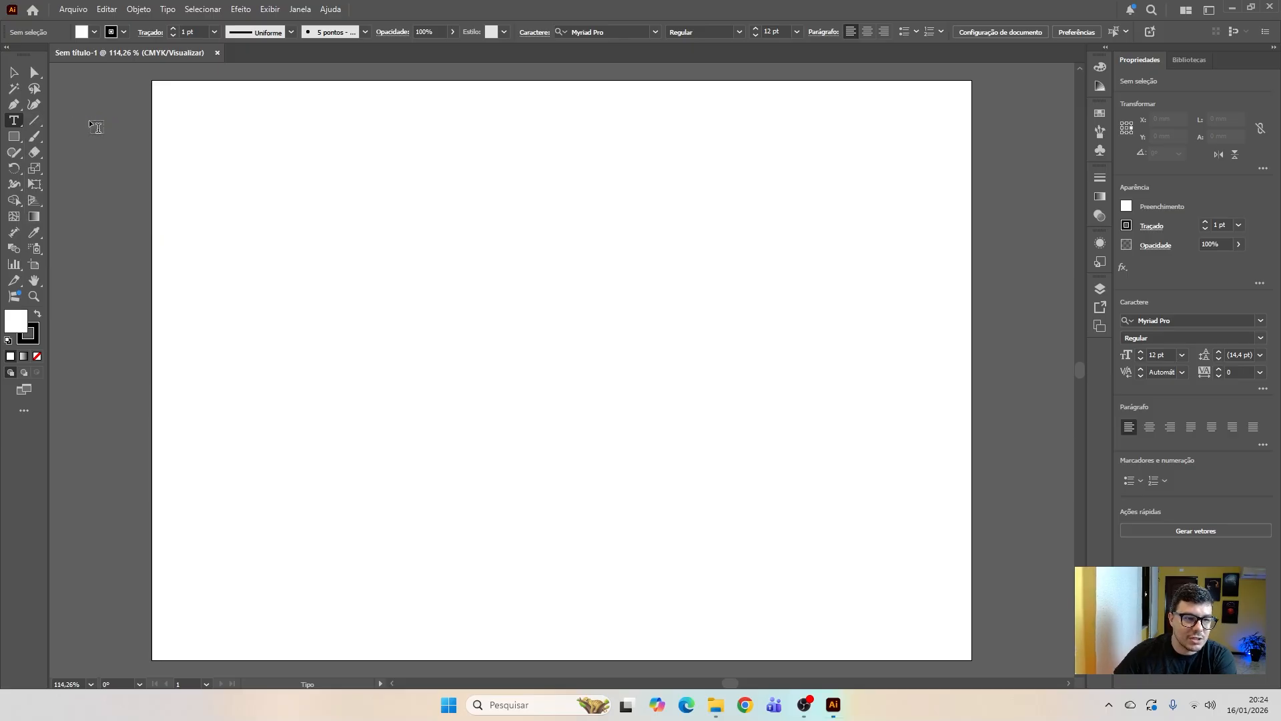
pyautogui.click(279, 205)
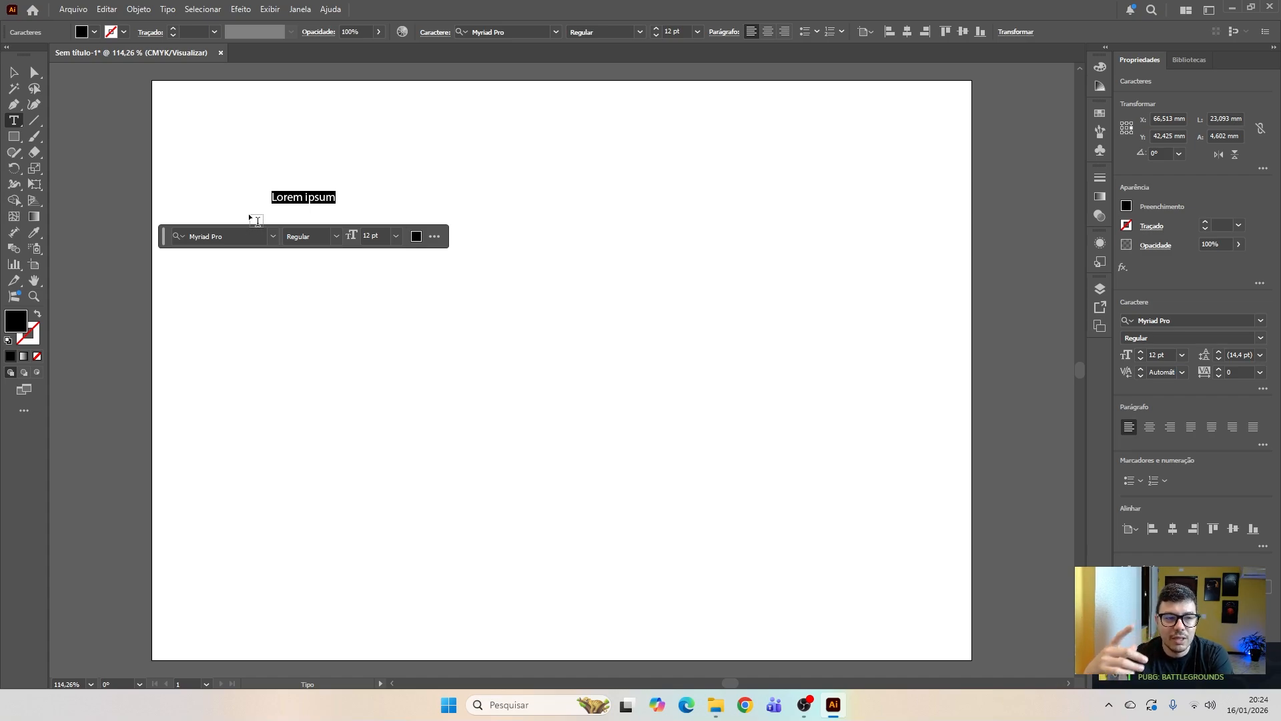
pyautogui.click(292, 198)
pyautogui.tripleClick(291, 198)
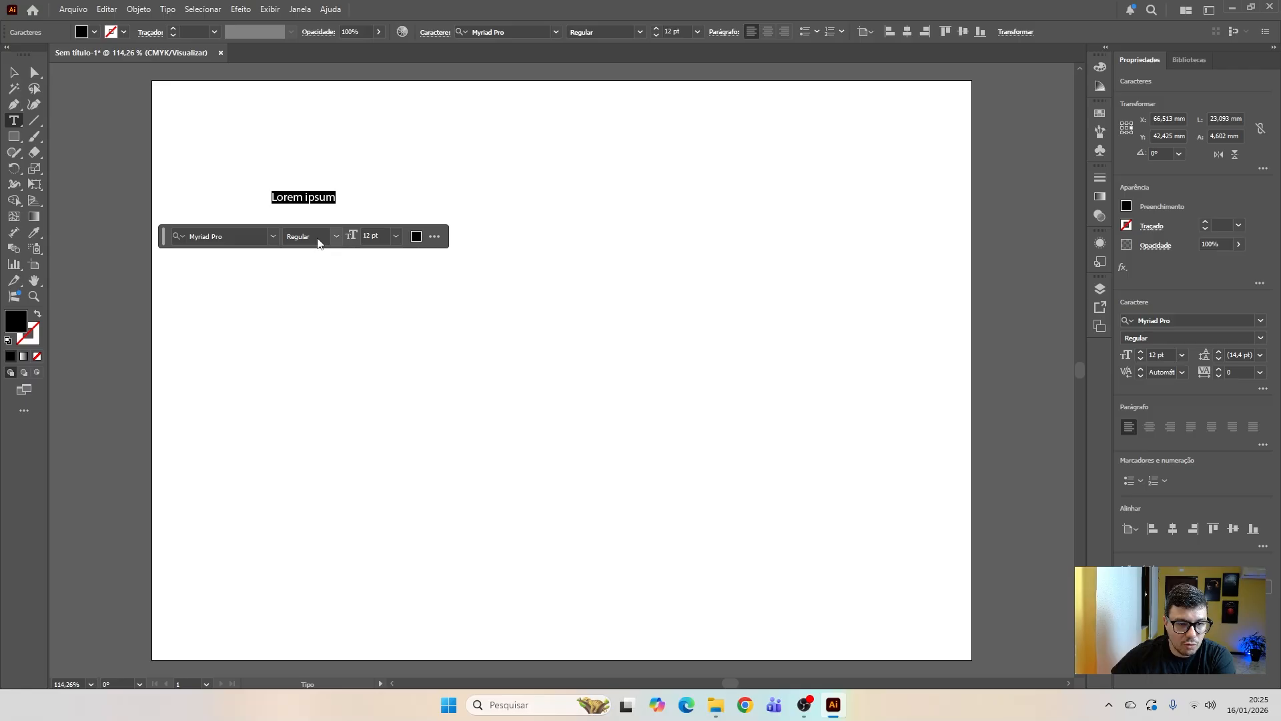
pyautogui.click(435, 236)
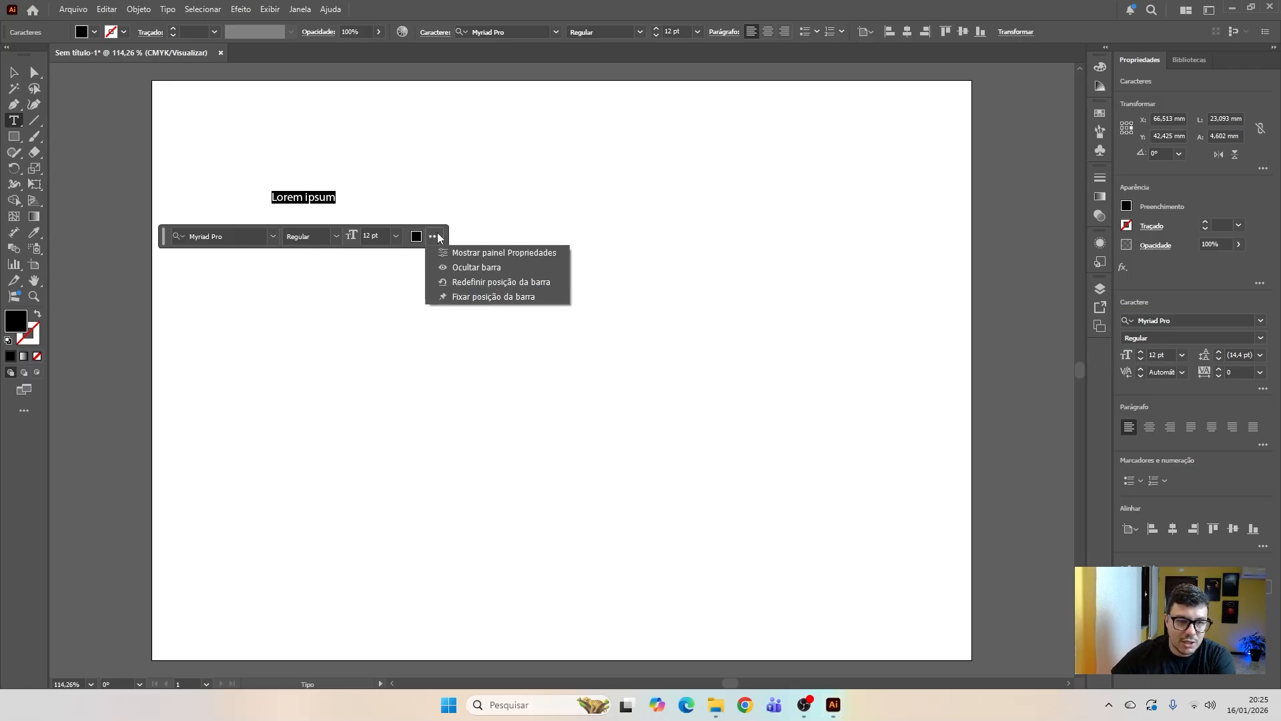
pyautogui.click(435, 237)
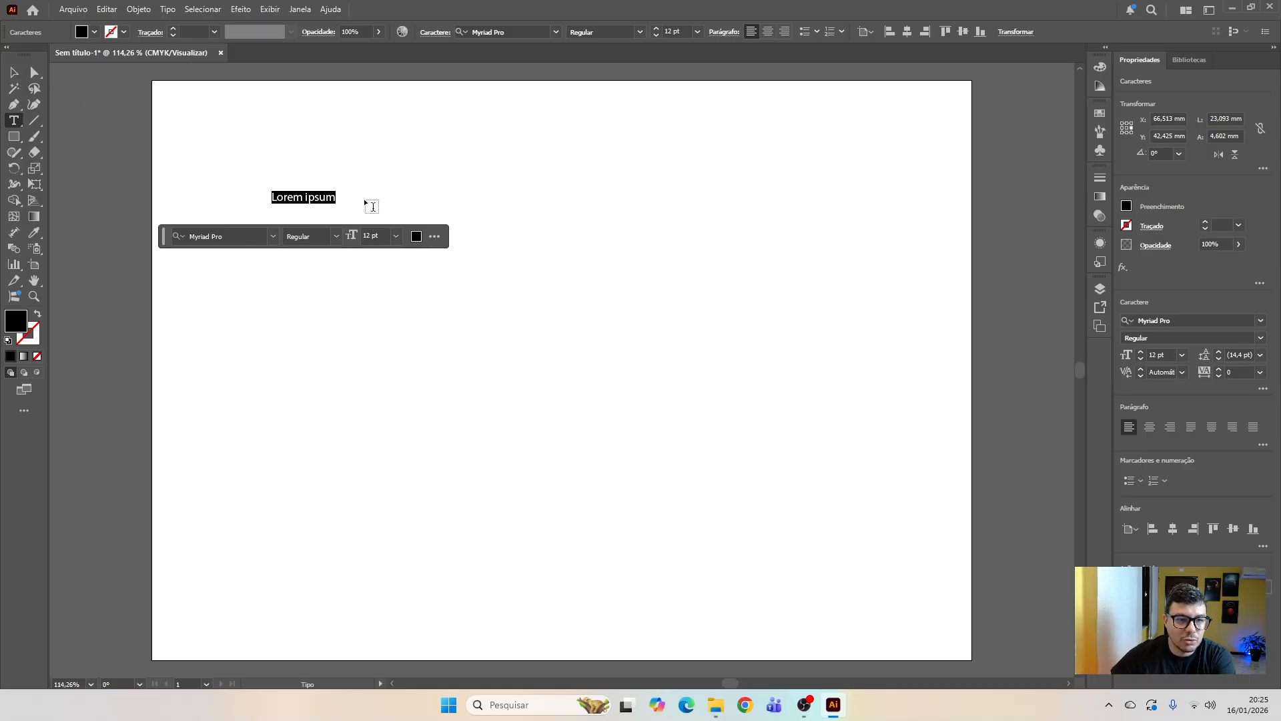
# Step: Leave text editing and select the Lorem ipsum text as an object with the Selection tool
pyautogui.click(14, 72)
pyautogui.click(441, 140)
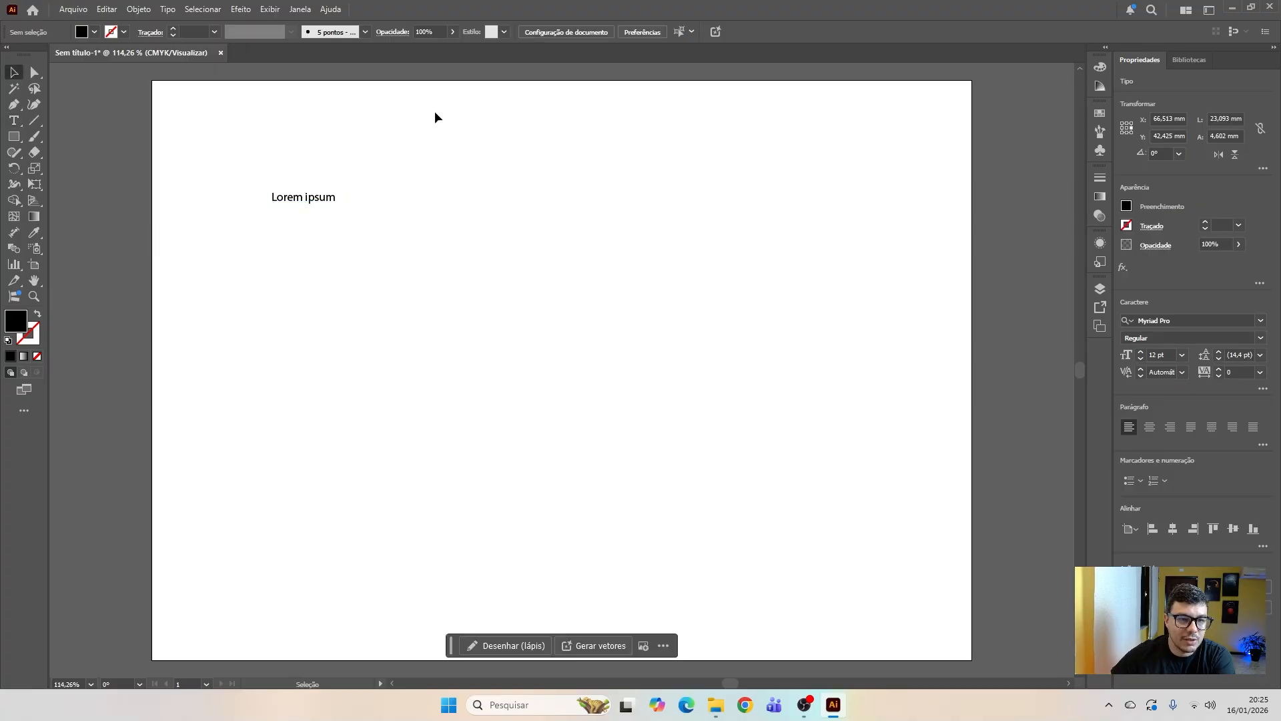
pyautogui.moveTo(452, 172); pyautogui.dragTo(681, 327)
pyautogui.click(314, 200)
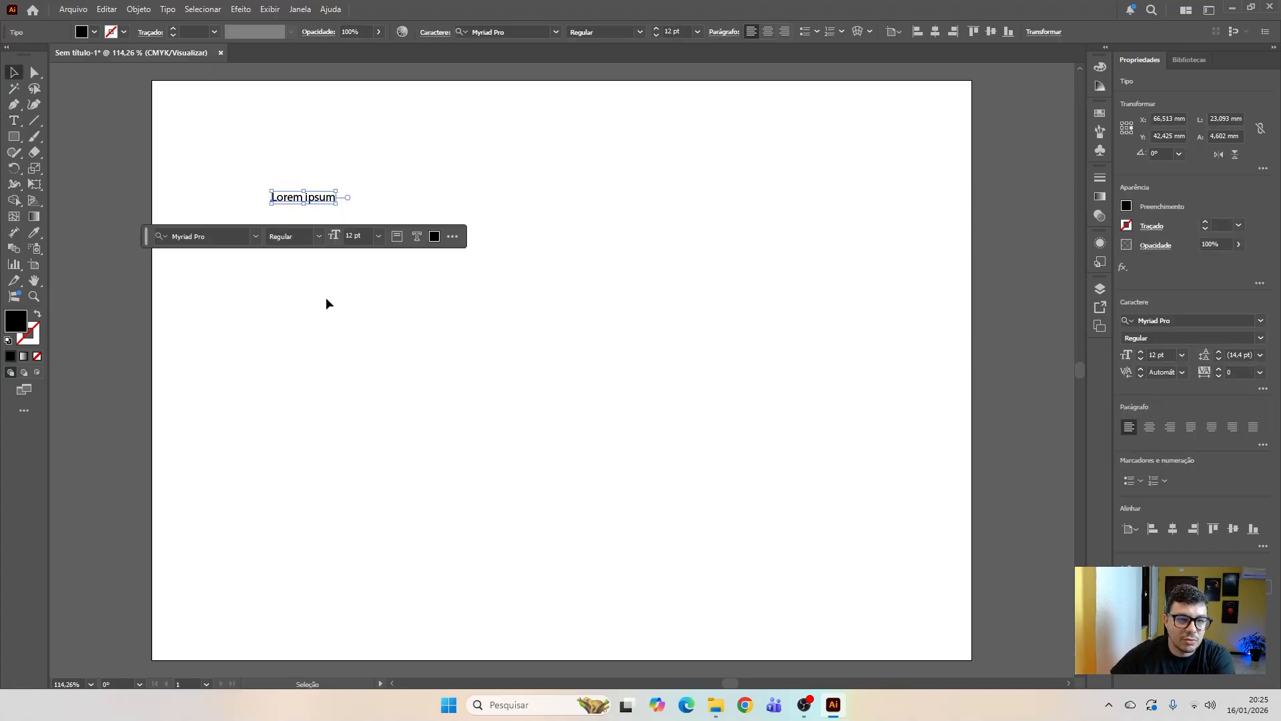
pyautogui.click(306, 220)
pyautogui.click(303, 196)
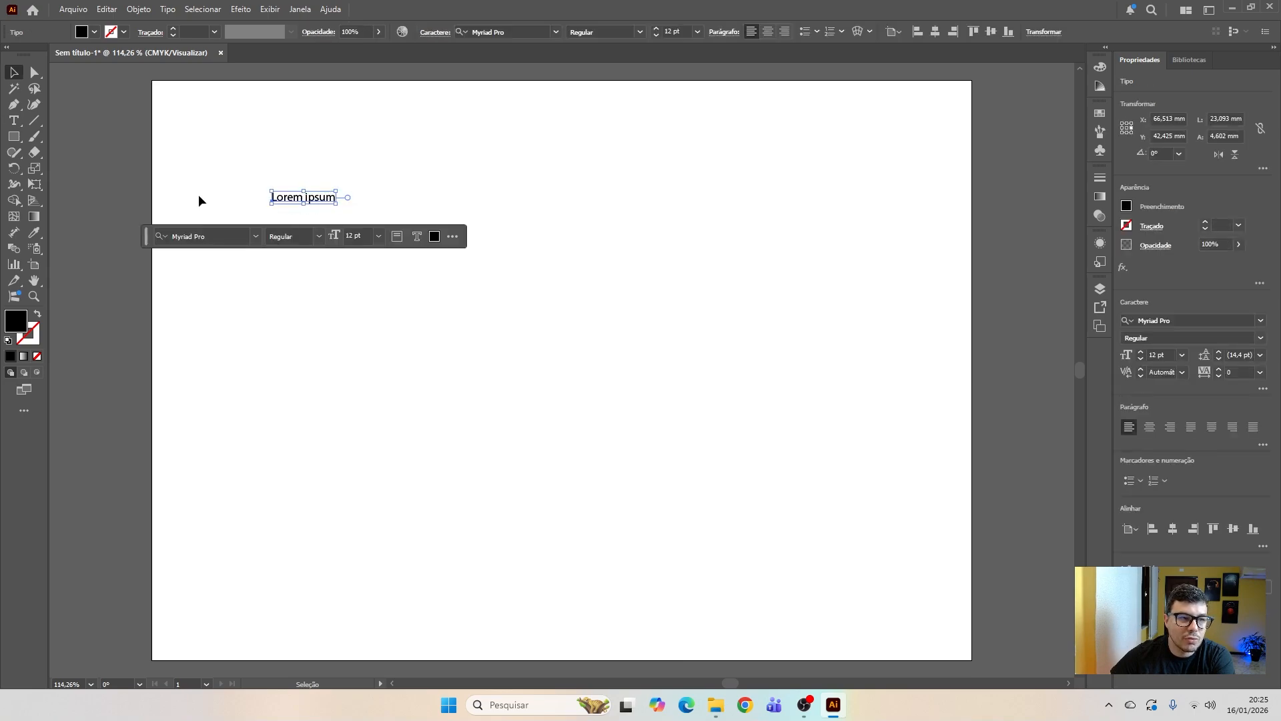
# Step: Select all characters of the Lorem ipsum text with the Type tool and preview different fonts on it
pyautogui.click(13, 121)
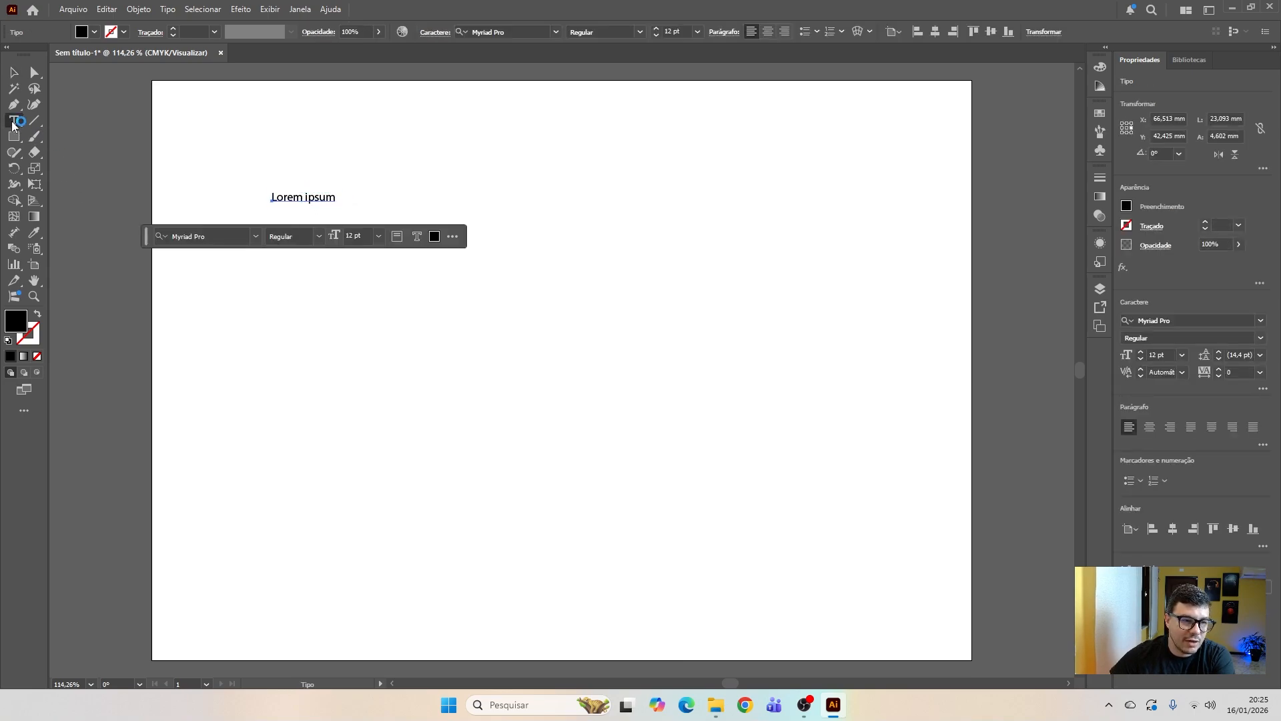
pyautogui.tripleClick(288, 197)
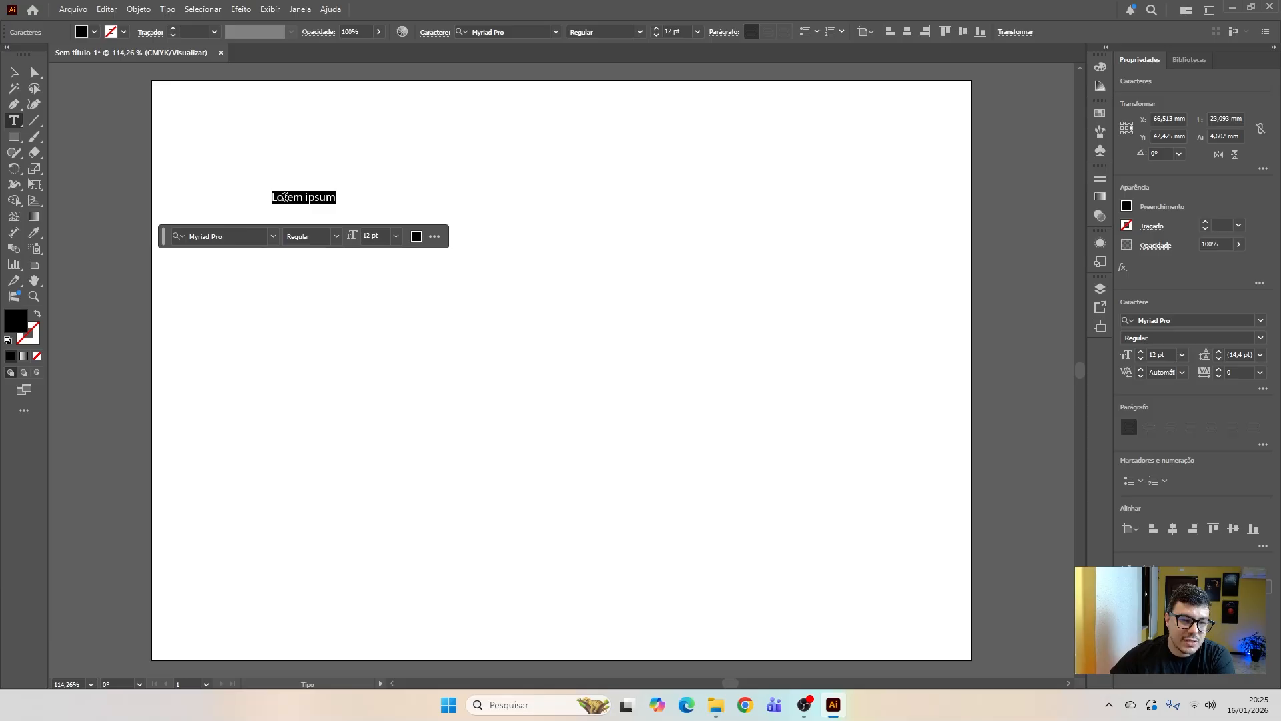
pyautogui.click(283, 196)
pyautogui.tripleClick(293, 198)
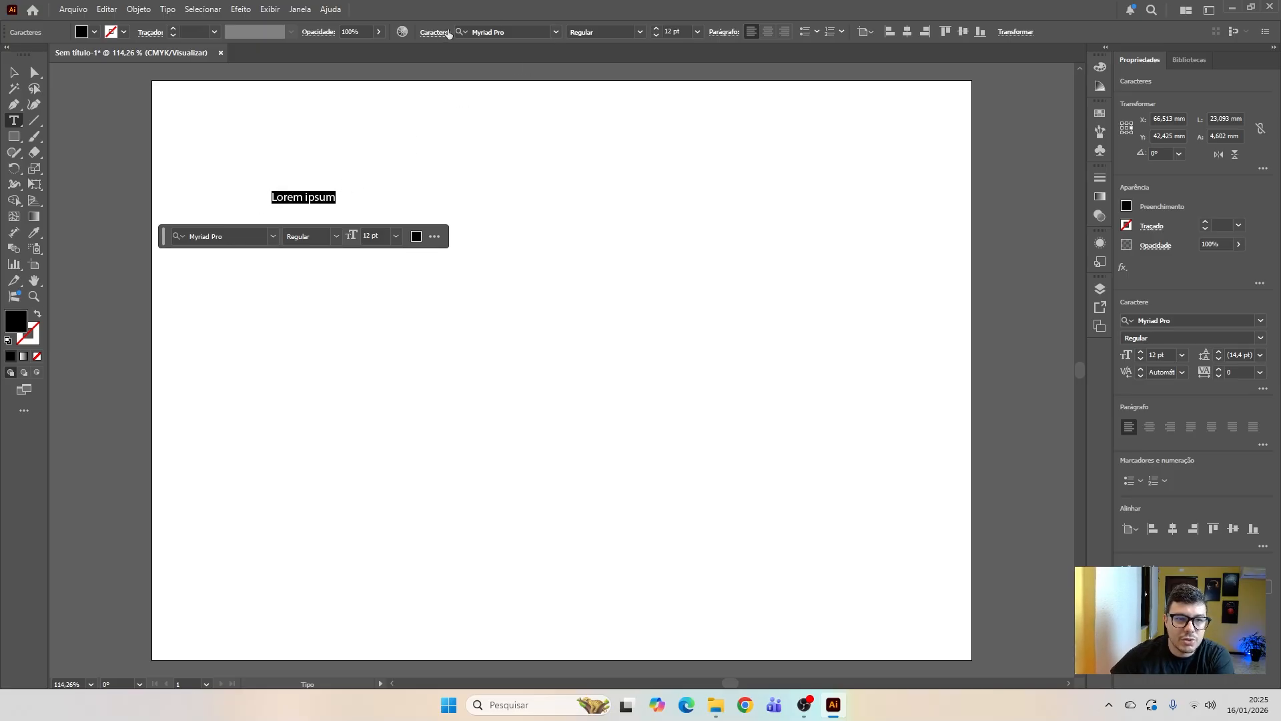
pyautogui.click(558, 34)
pyautogui.scroll(-1, 621, 171)
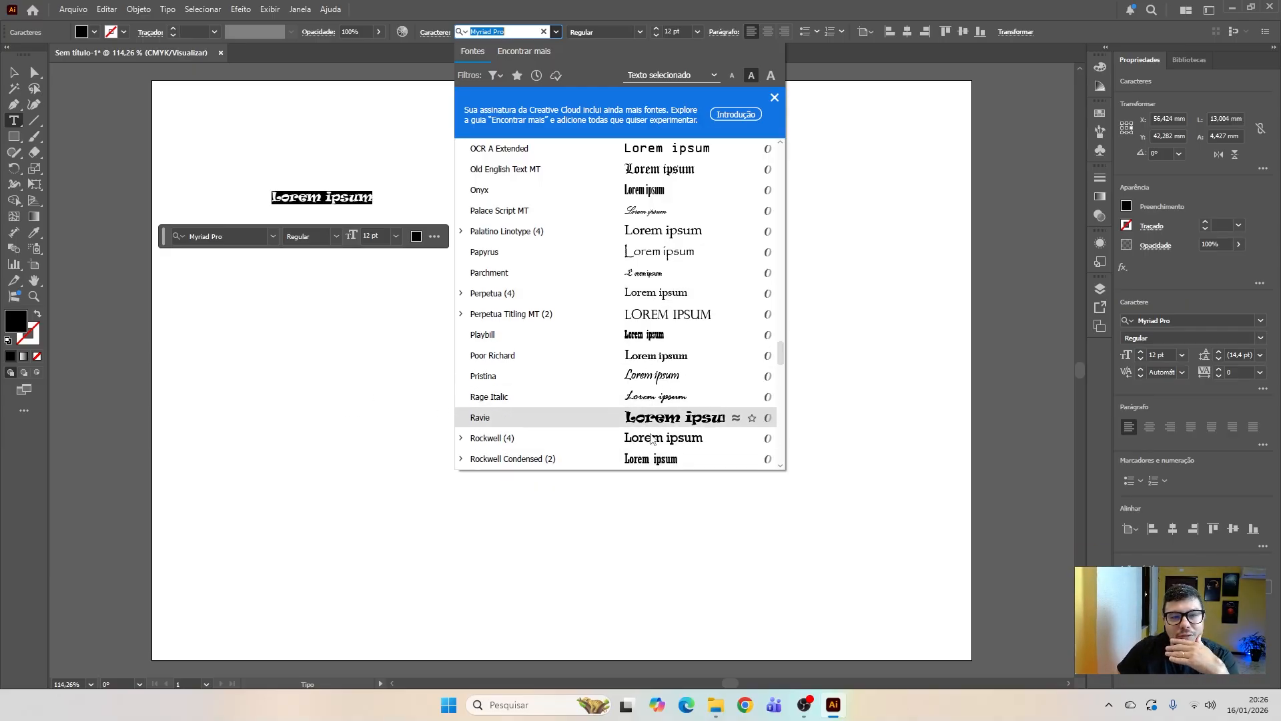
pyautogui.click(312, 402)
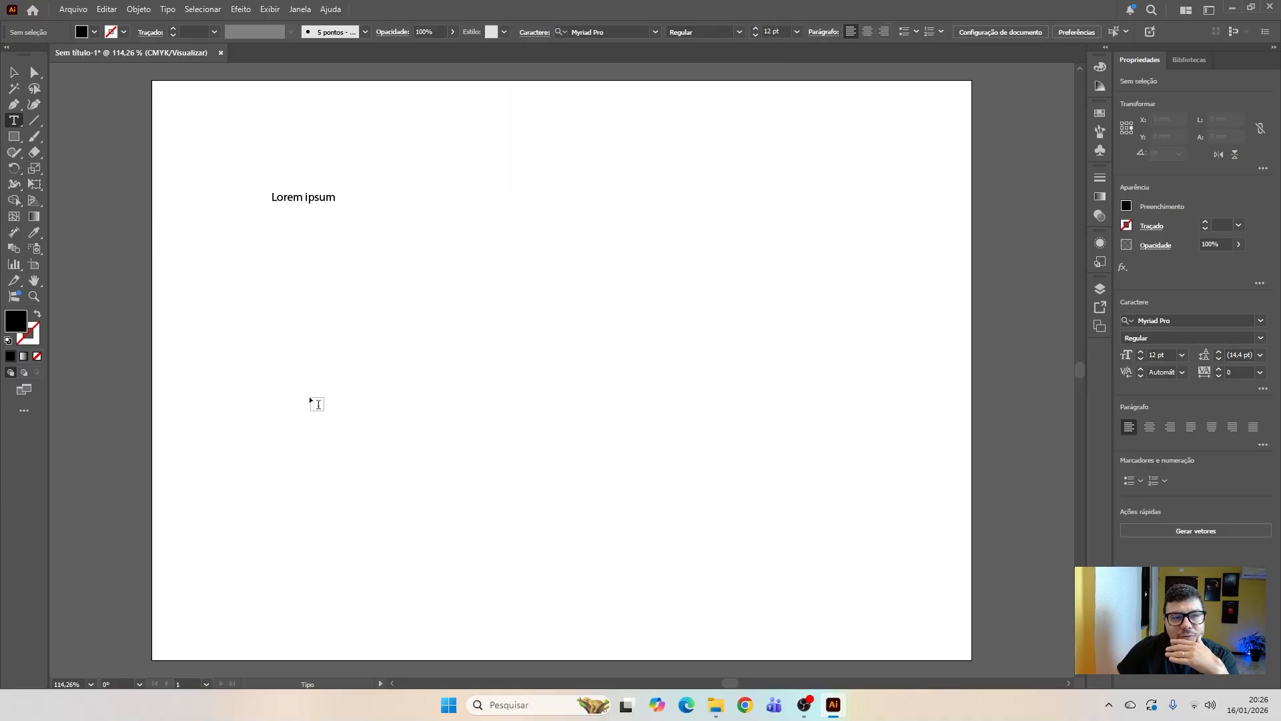
# Step: Reselect all characters of the Lorem ipsum text and set the font to Arial Regular
pyautogui.click(309, 201)
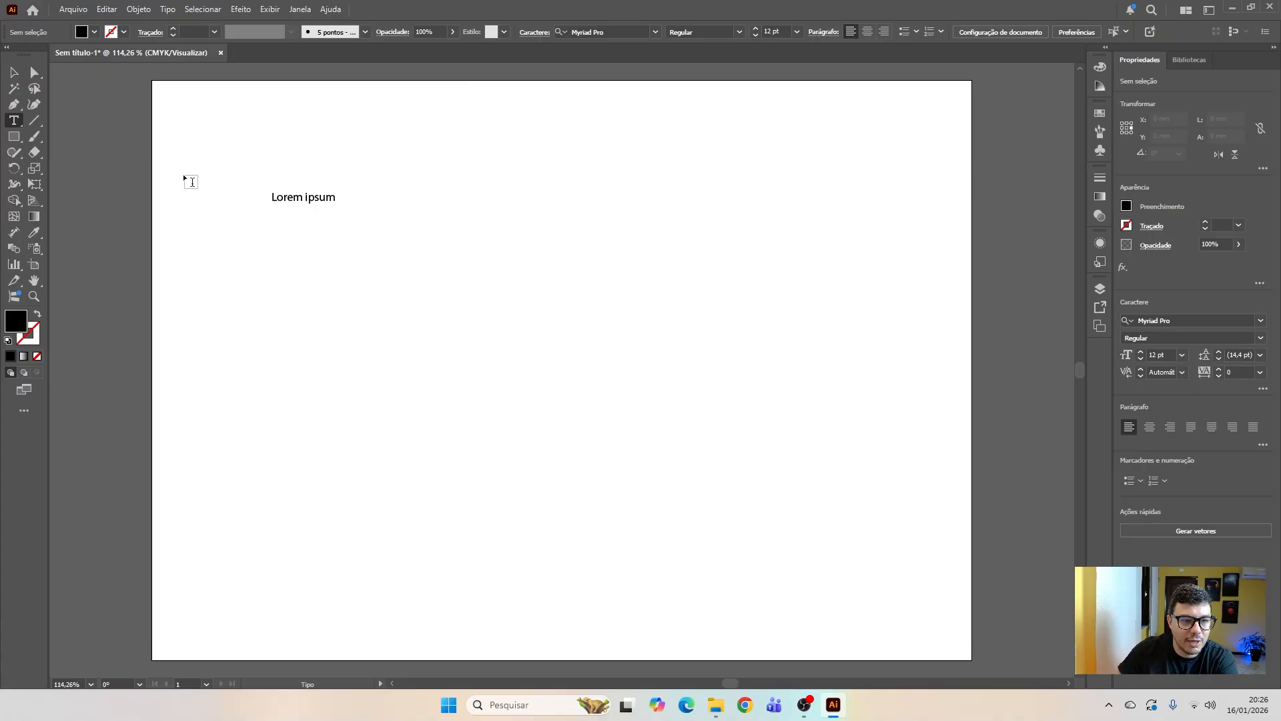
pyautogui.click(277, 198)
pyautogui.doubleClick(277, 198)
pyautogui.tripleClick(277, 197)
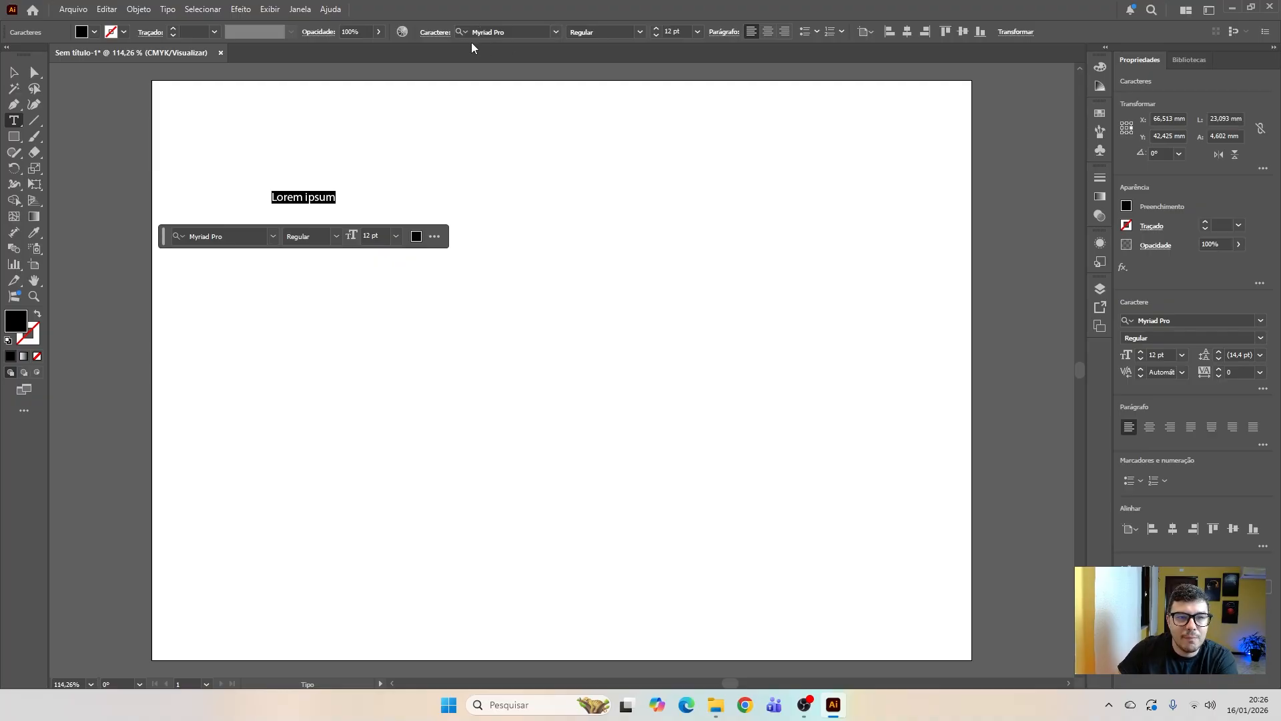
pyautogui.click(555, 32)
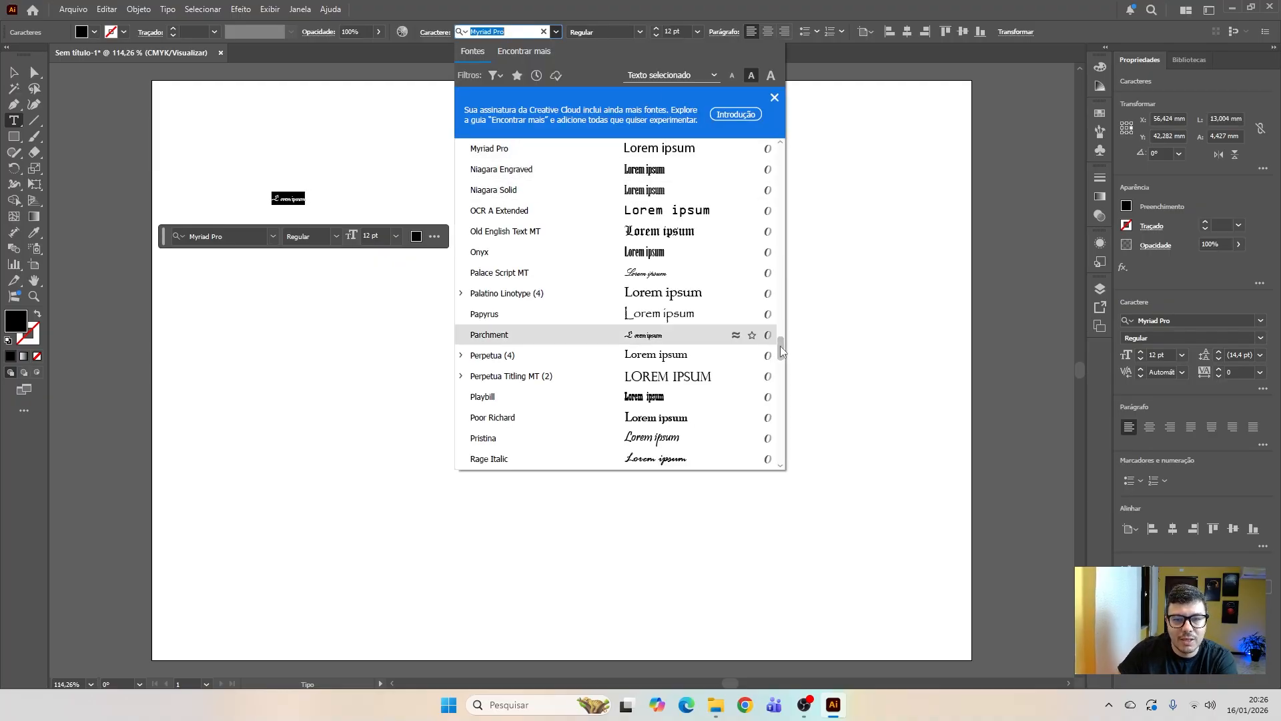
pyautogui.scroll(5, 786, 337)
pyautogui.scroll(12, 781, 316)
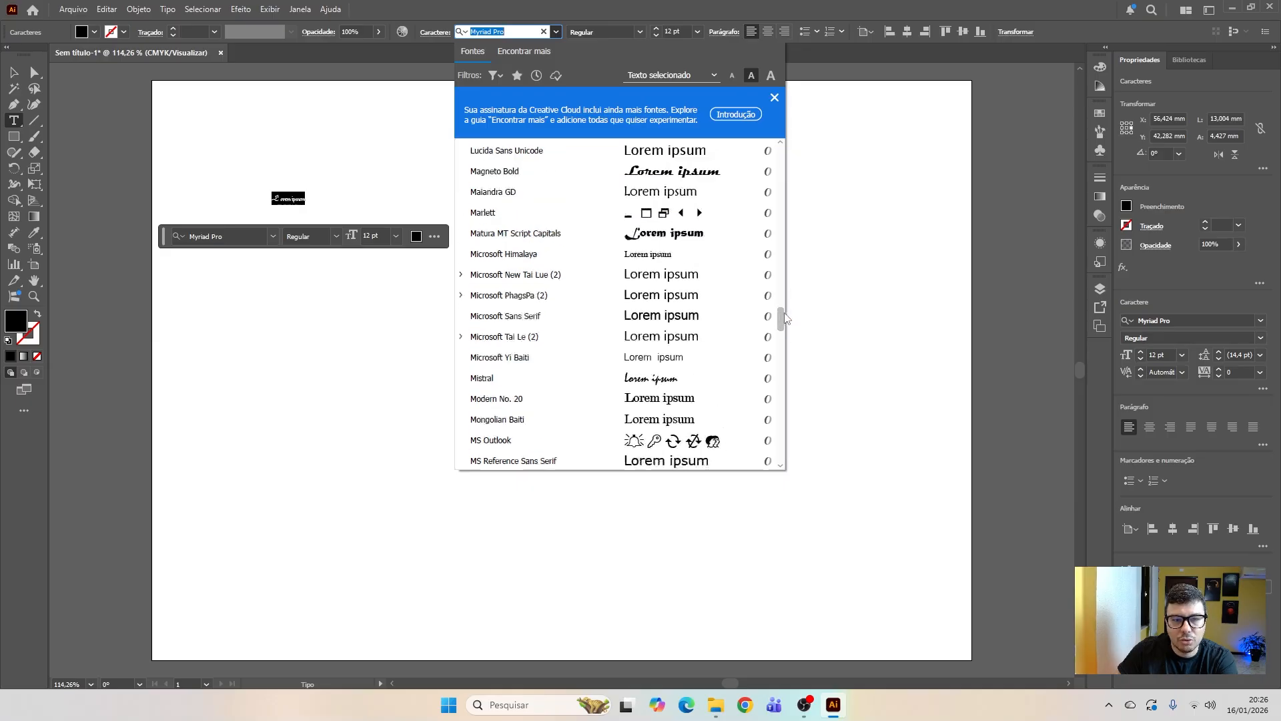
pyautogui.moveTo(794, 260); pyautogui.dragTo(789, 152)
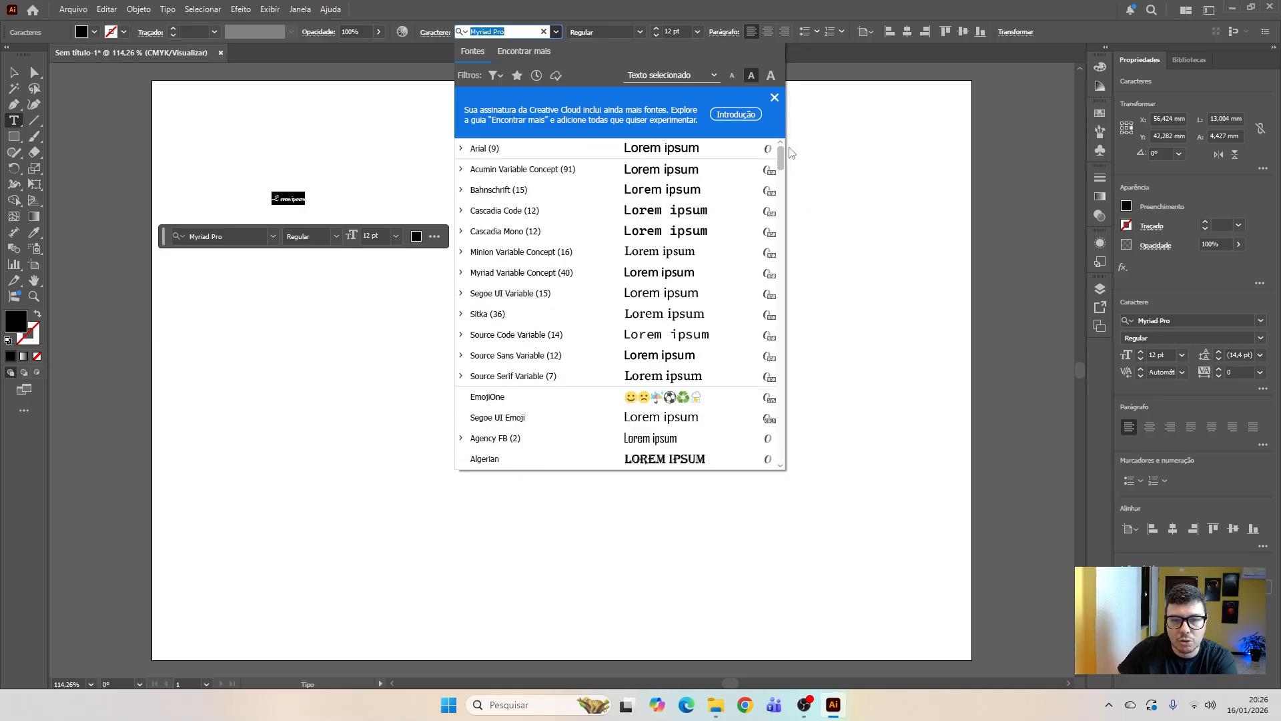
pyautogui.click(774, 98)
pyautogui.moveTo(780, 298); pyautogui.dragTo(790, 109)
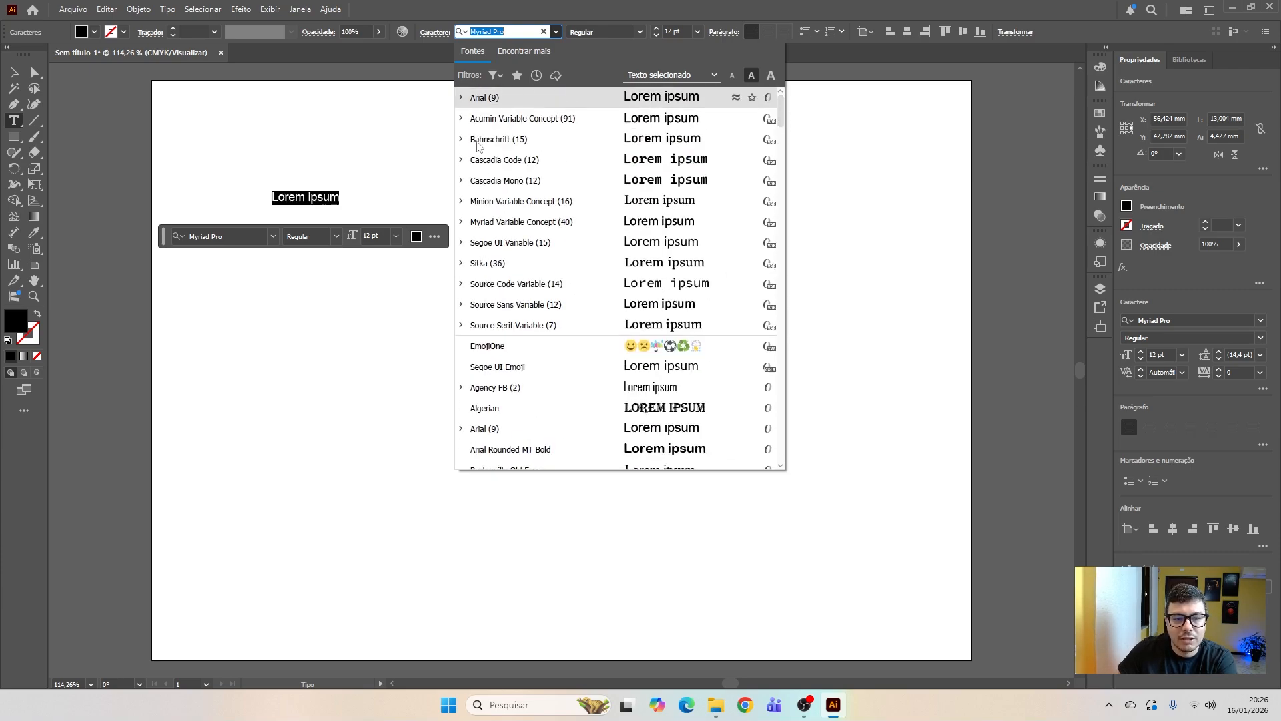
pyautogui.click(495, 102)
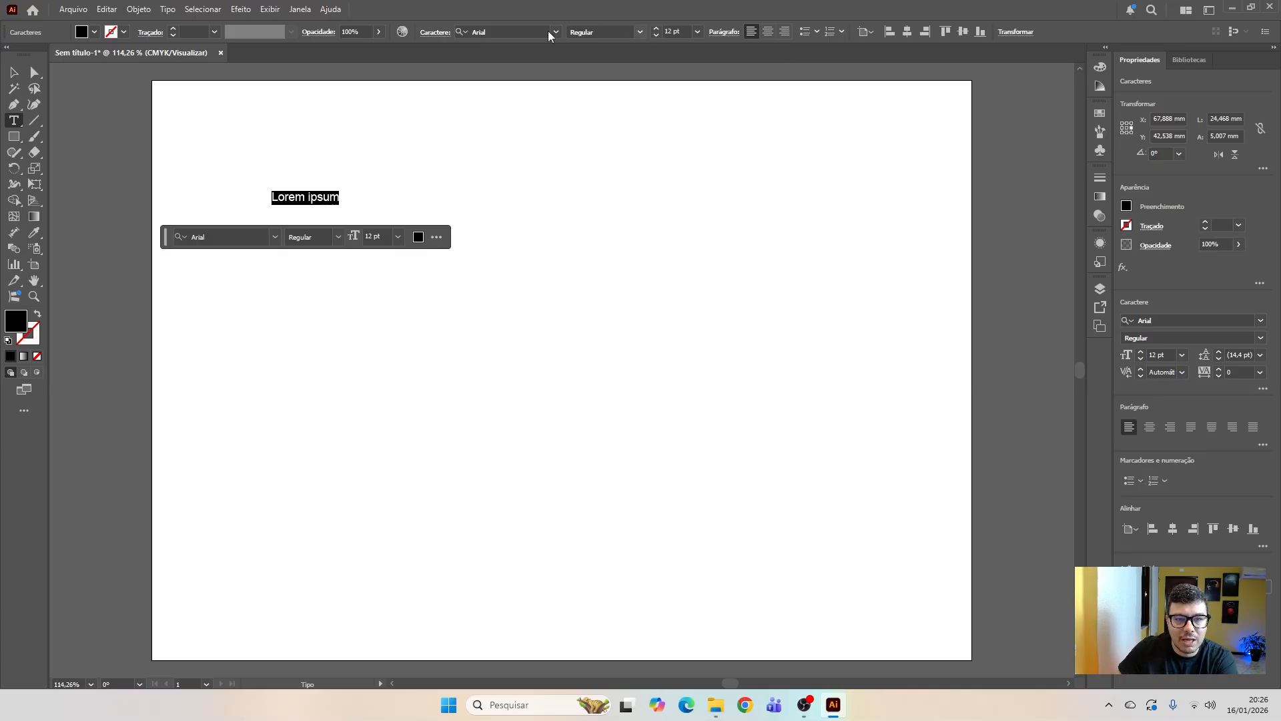
pyautogui.click(639, 32)
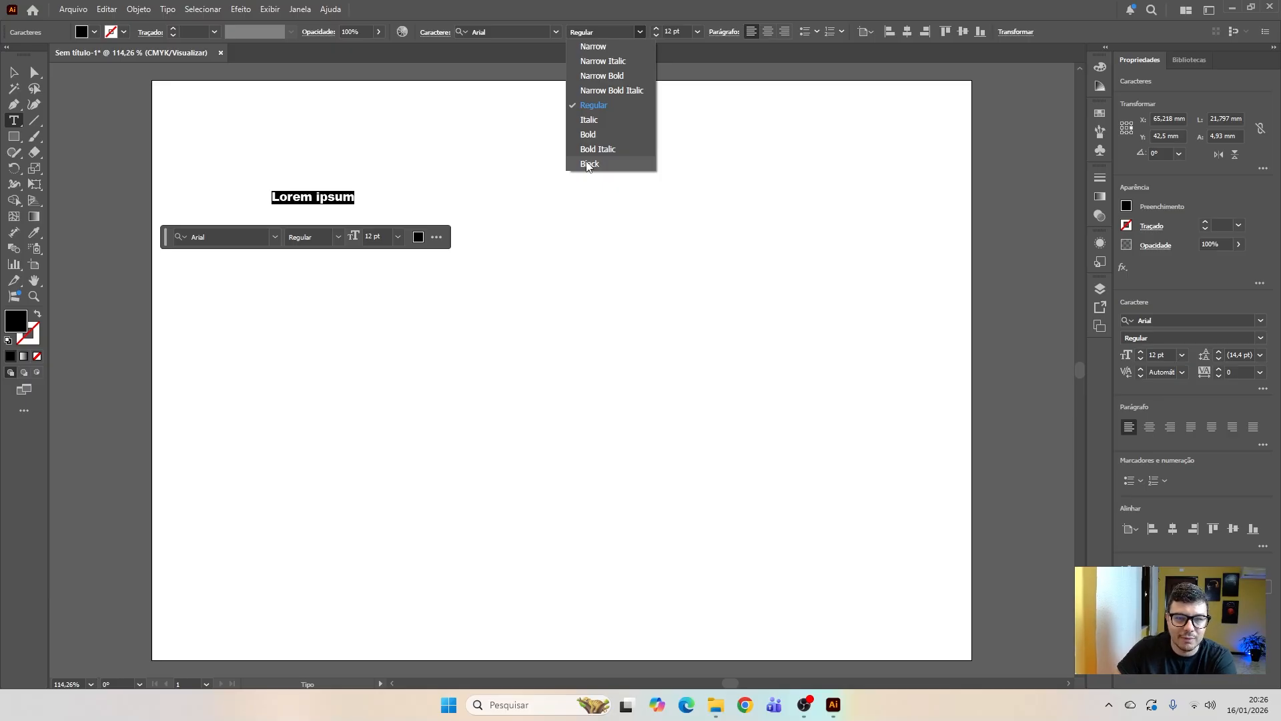
pyautogui.click(634, 47)
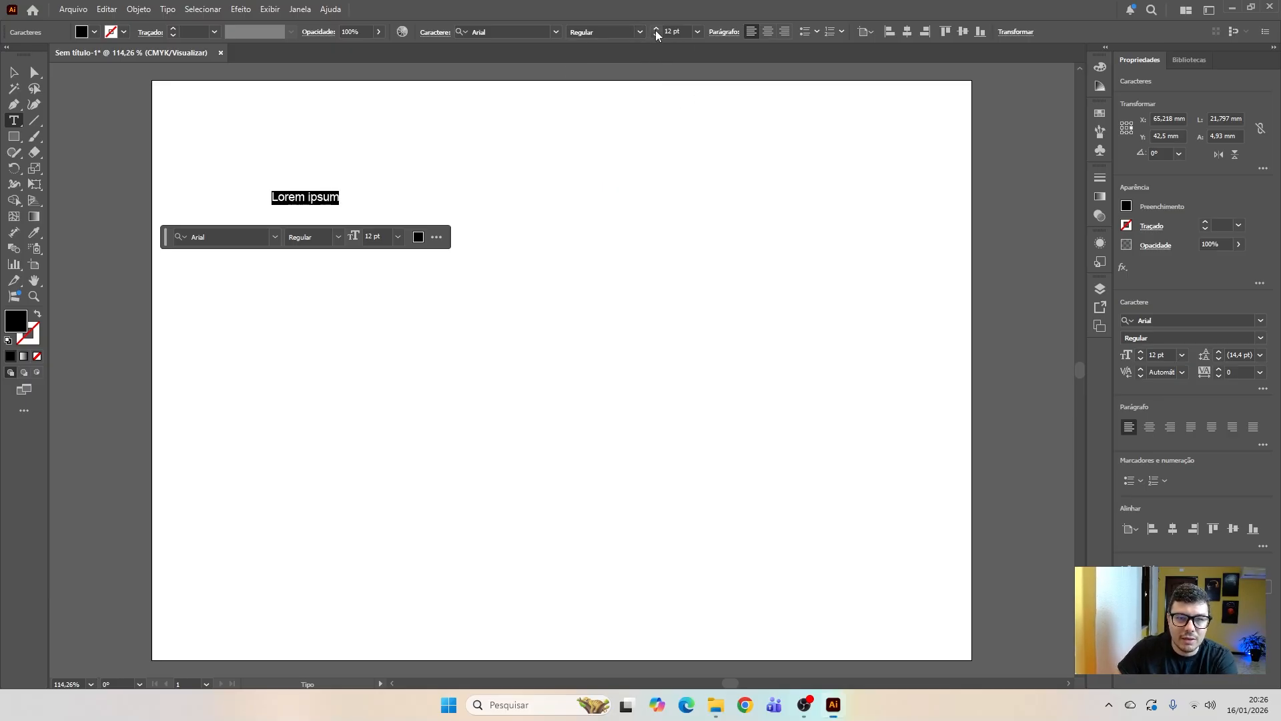
# Step: Set the selected text's size to the 72 pt preset and enlarge it to a custom 90 pt
pyautogui.click(697, 32)
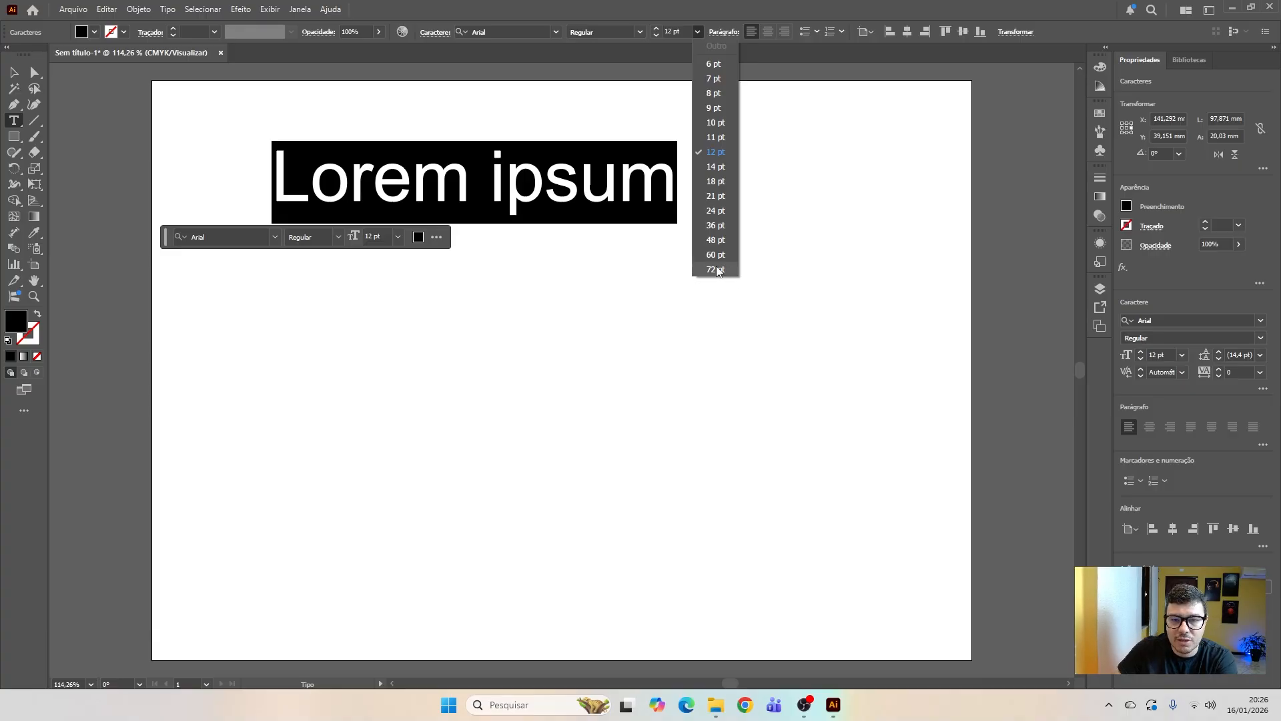
pyautogui.click(717, 269)
pyautogui.click(685, 30)
pyautogui.write('90')
pyautogui.press('Return')
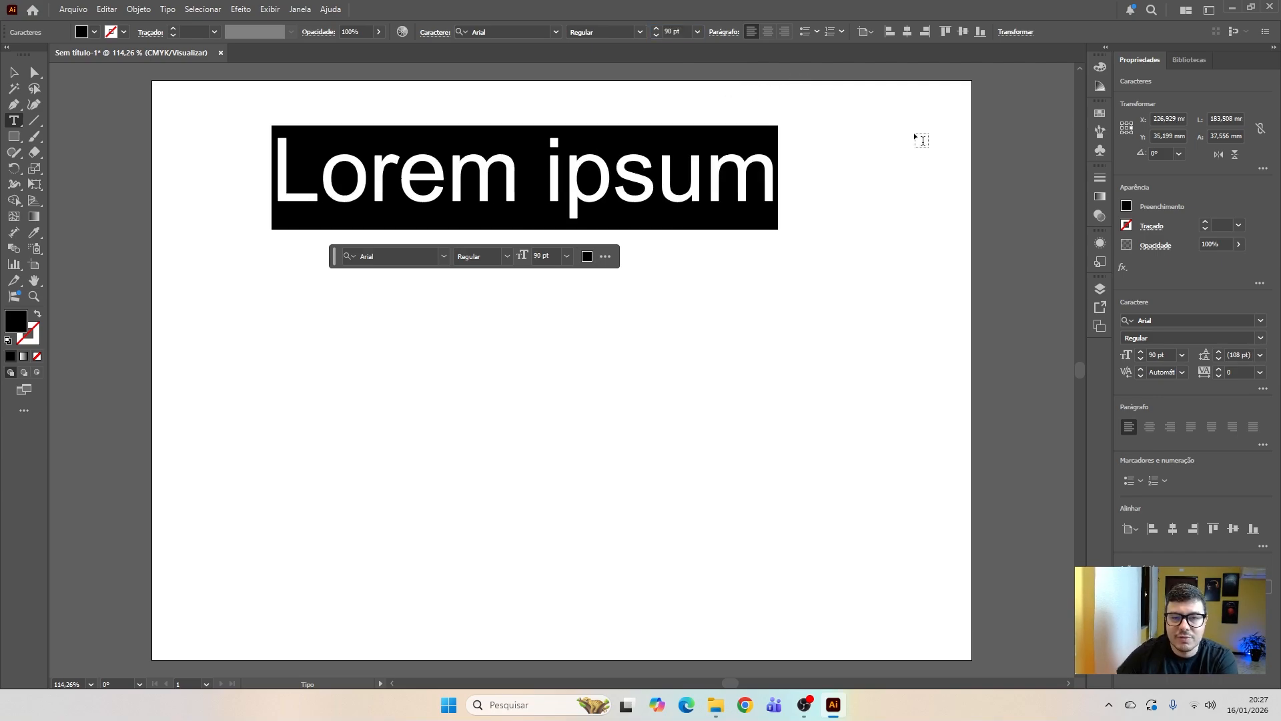
# Step: Increase the selected text's font size in single-point increments to 100 pt
pyautogui.click(657, 29)
pyautogui.click(657, 30)
pyautogui.click(657, 29)
pyautogui.click(656, 29)
pyautogui.click(657, 30)
pyautogui.click(657, 30)
pyautogui.click(656, 30)
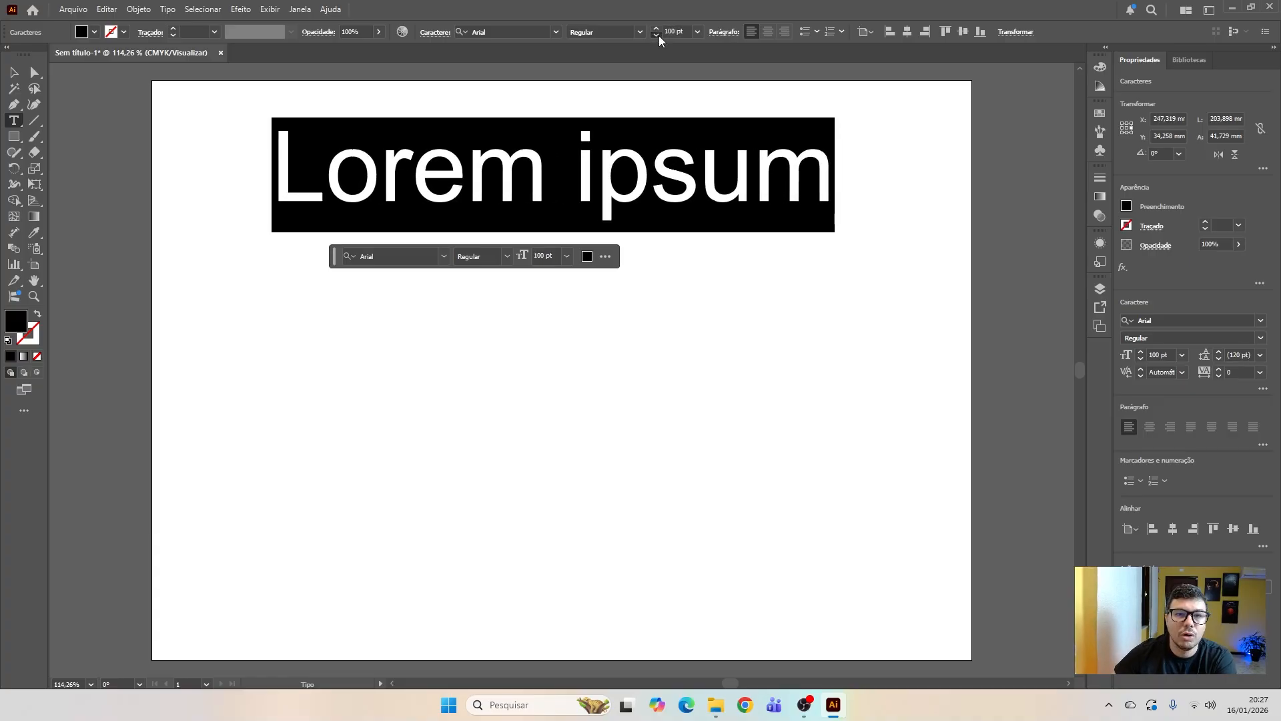
# Step: Decrease the selected text's font size in single-point decrements to 91 pt
pyautogui.click(656, 35)
pyautogui.click(657, 35)
pyautogui.click(656, 35)
pyautogui.click(657, 35)
pyautogui.click(656, 35)
pyautogui.click(656, 35)
pyautogui.click(657, 35)
pyautogui.click(657, 34)
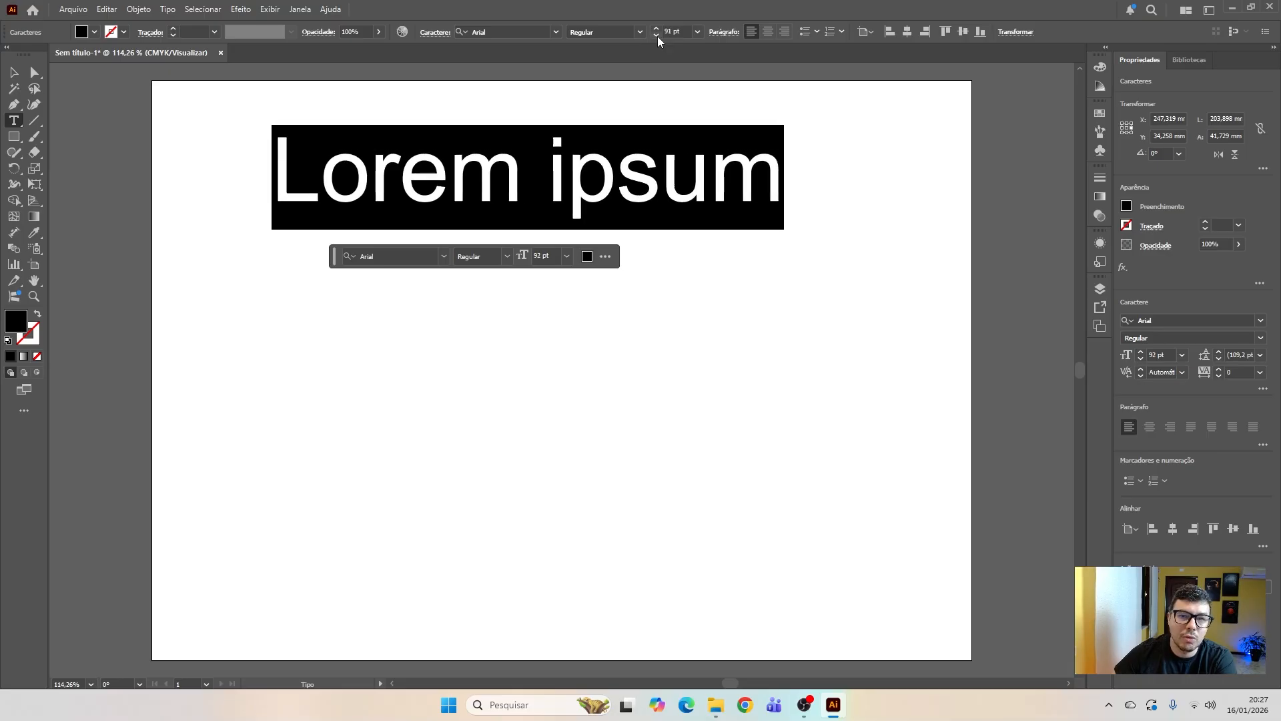
# Step: Set the Lorem ipsum text's font size to the 48 pt preset
pyautogui.click(697, 31)
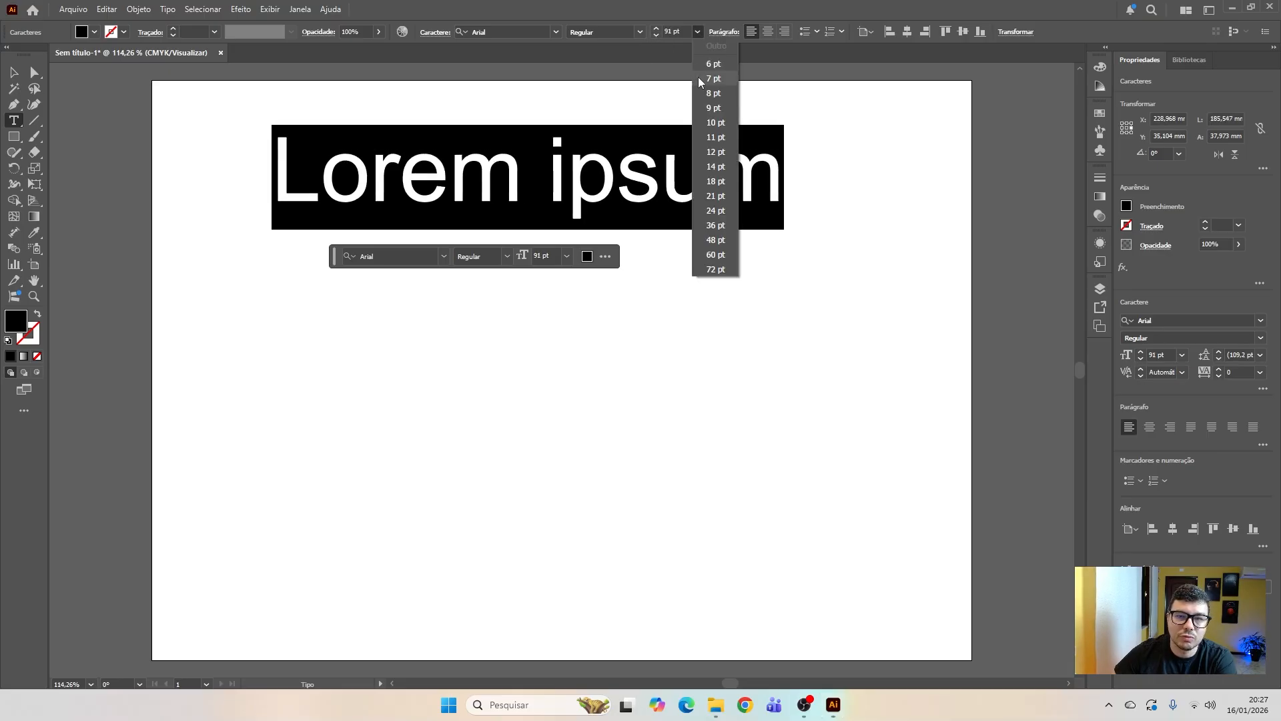
pyautogui.click(713, 240)
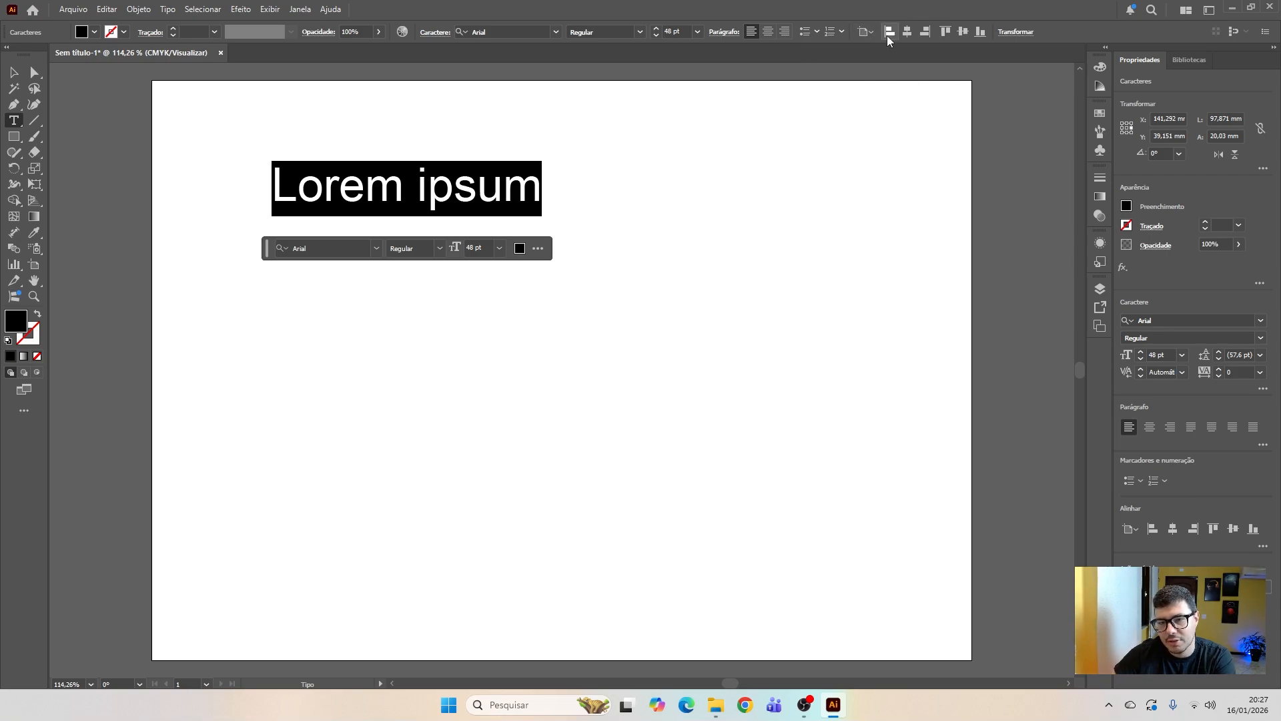
pyautogui.click(867, 31)
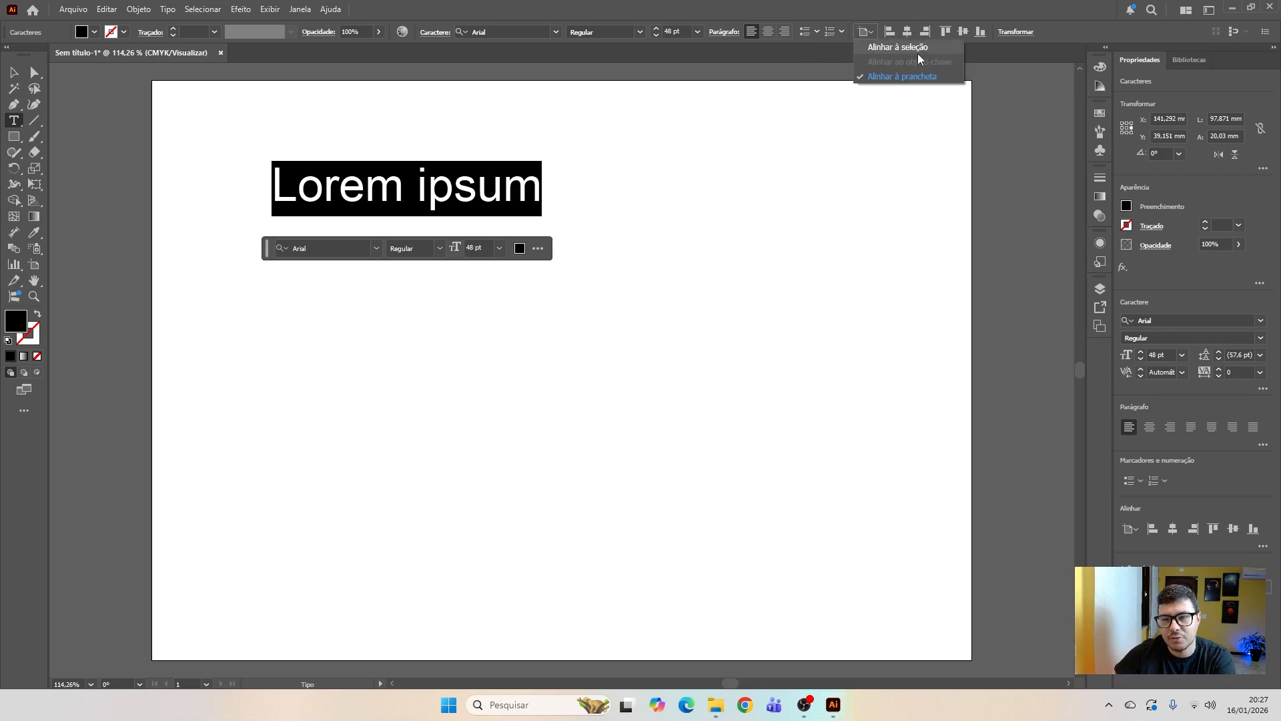
pyautogui.click(867, 33)
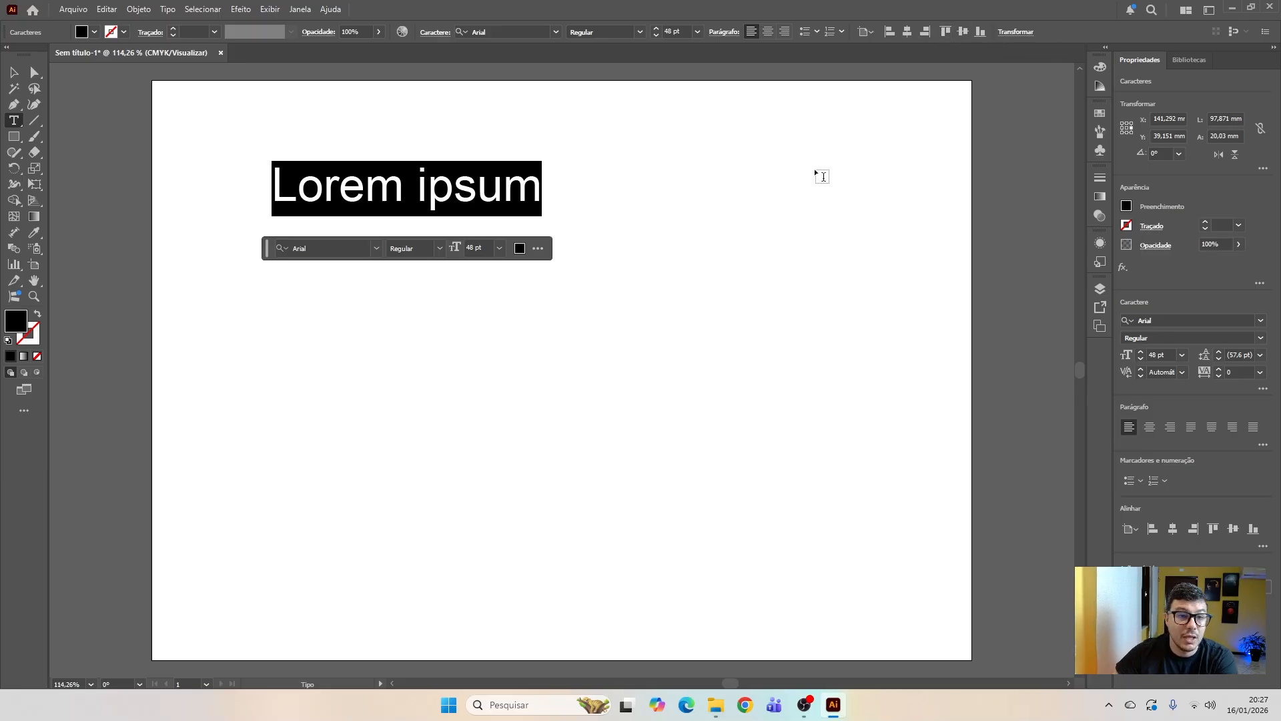
# Step: Deselect the text, switch to Chrome, open dafont.com and apply the privacy choices in its welcome notice
pyautogui.click(448, 185)
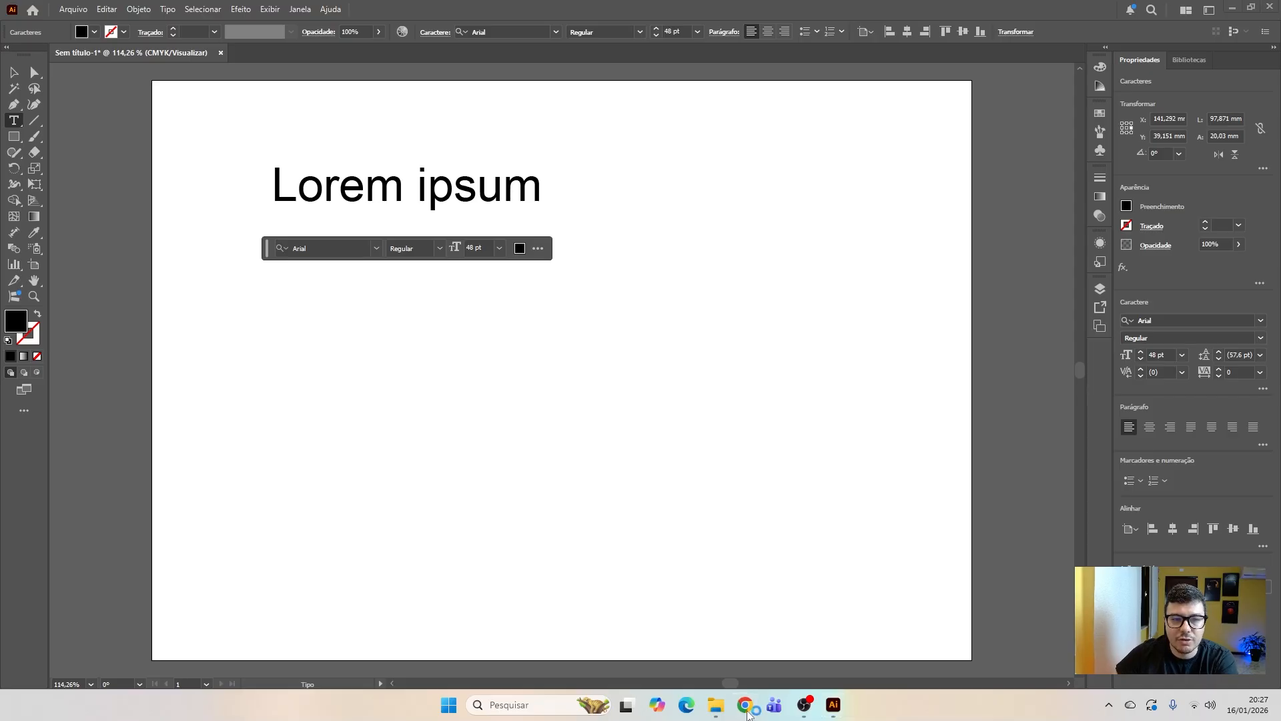
pyautogui.click(745, 707)
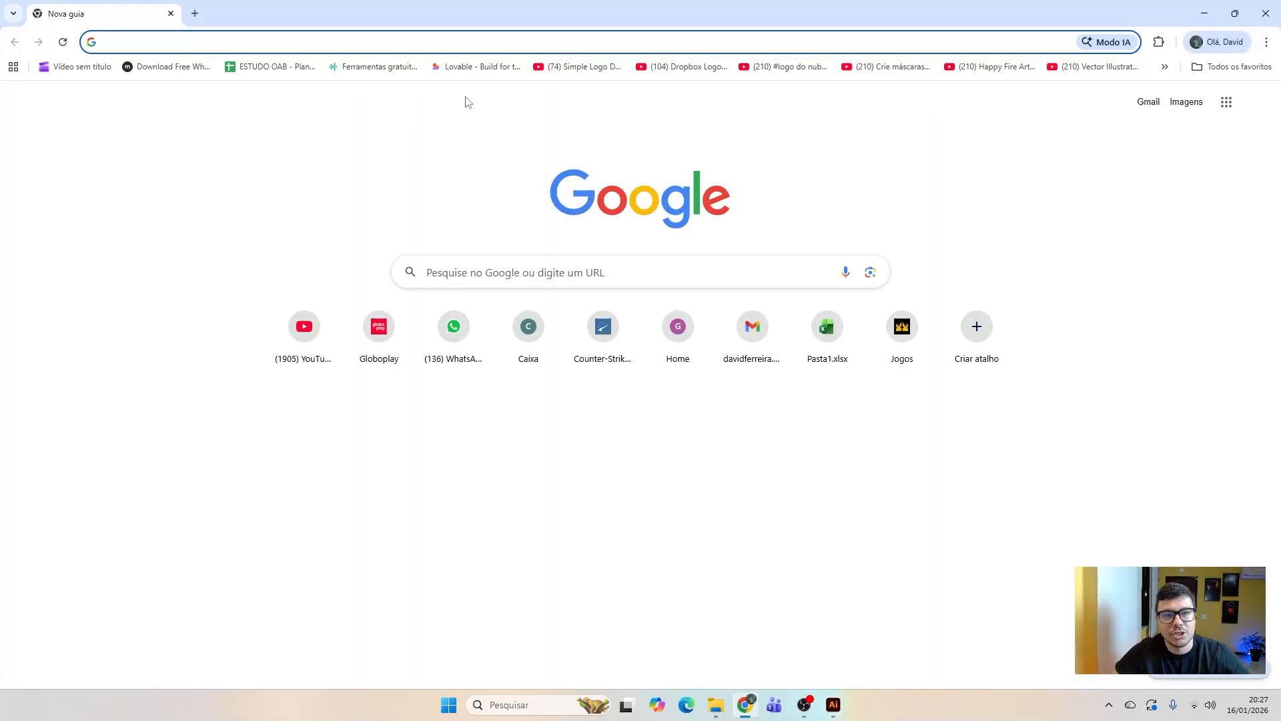
pyautogui.click(458, 38)
pyautogui.write('dafont;.')
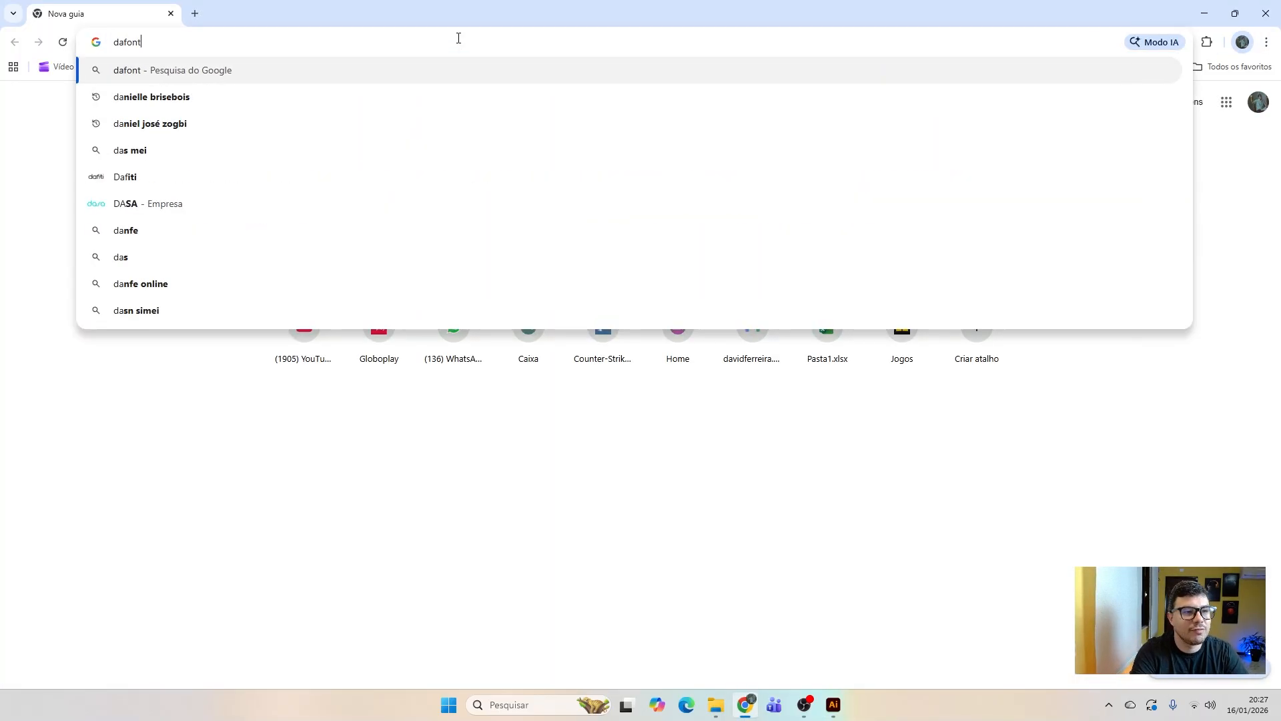
pyautogui.press('BackSpace')
pyautogui.press('BackSpace')
pyautogui.write('.com')
pyautogui.press('Return')
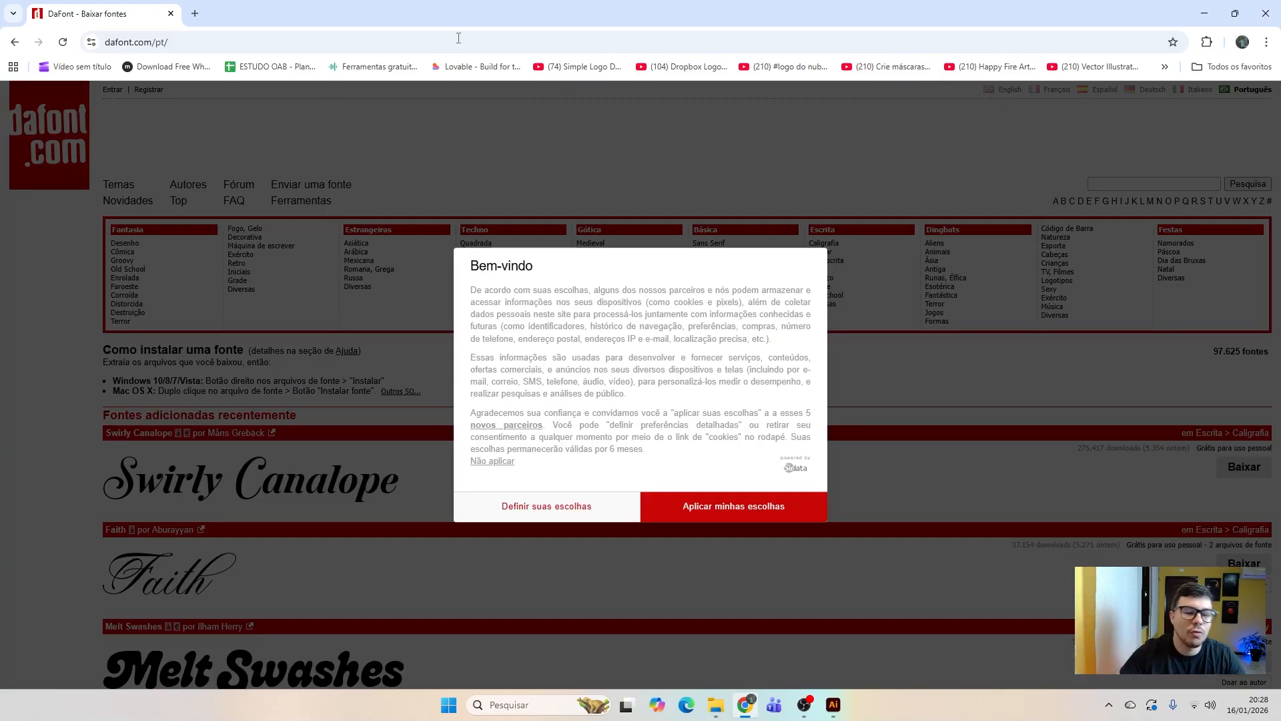
pyautogui.click(706, 505)
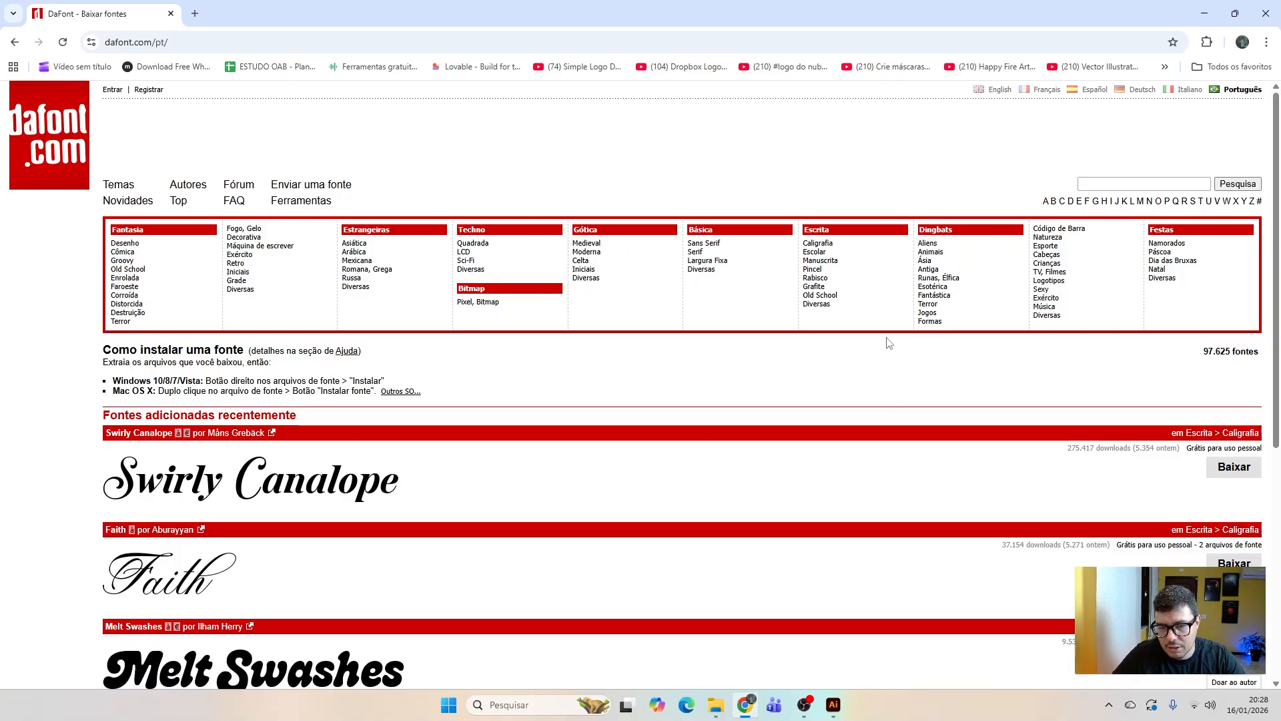
# Step: Open the Grafite font category under Escrita and look through its fonts
pyautogui.click(813, 286)
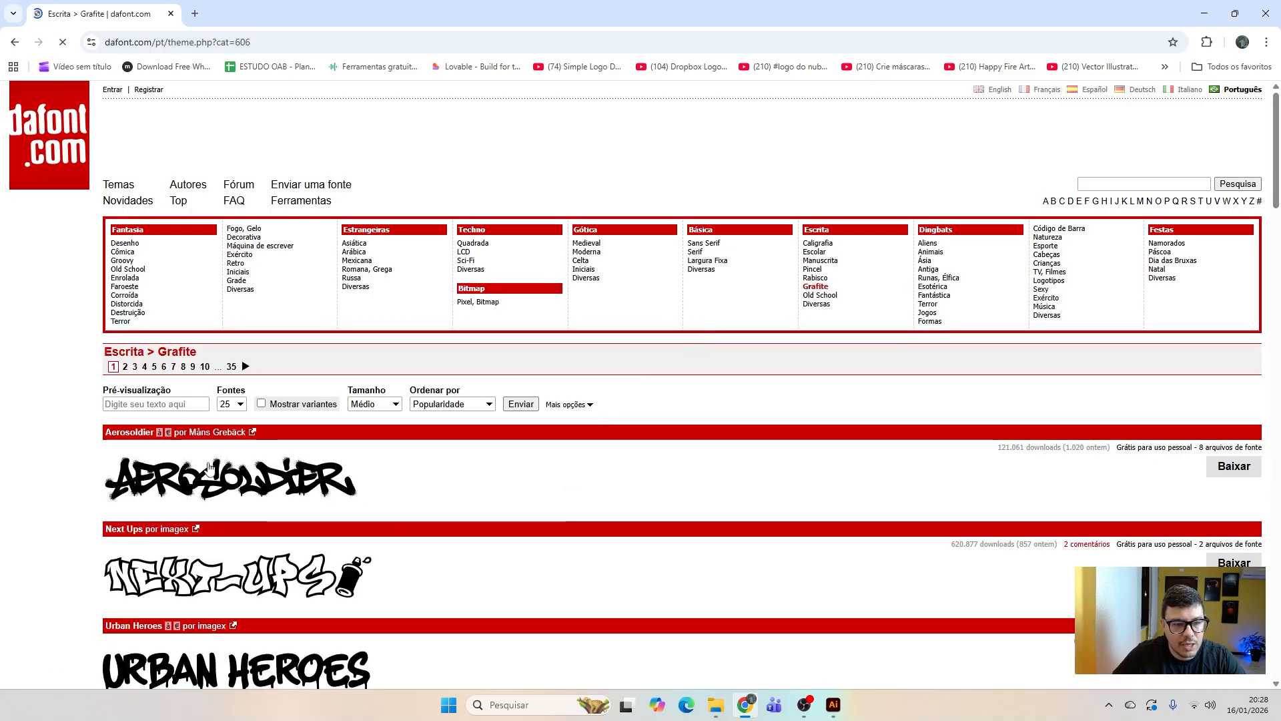
pyautogui.scroll(-2, 140, 424)
pyautogui.scroll(-5, 140, 424)
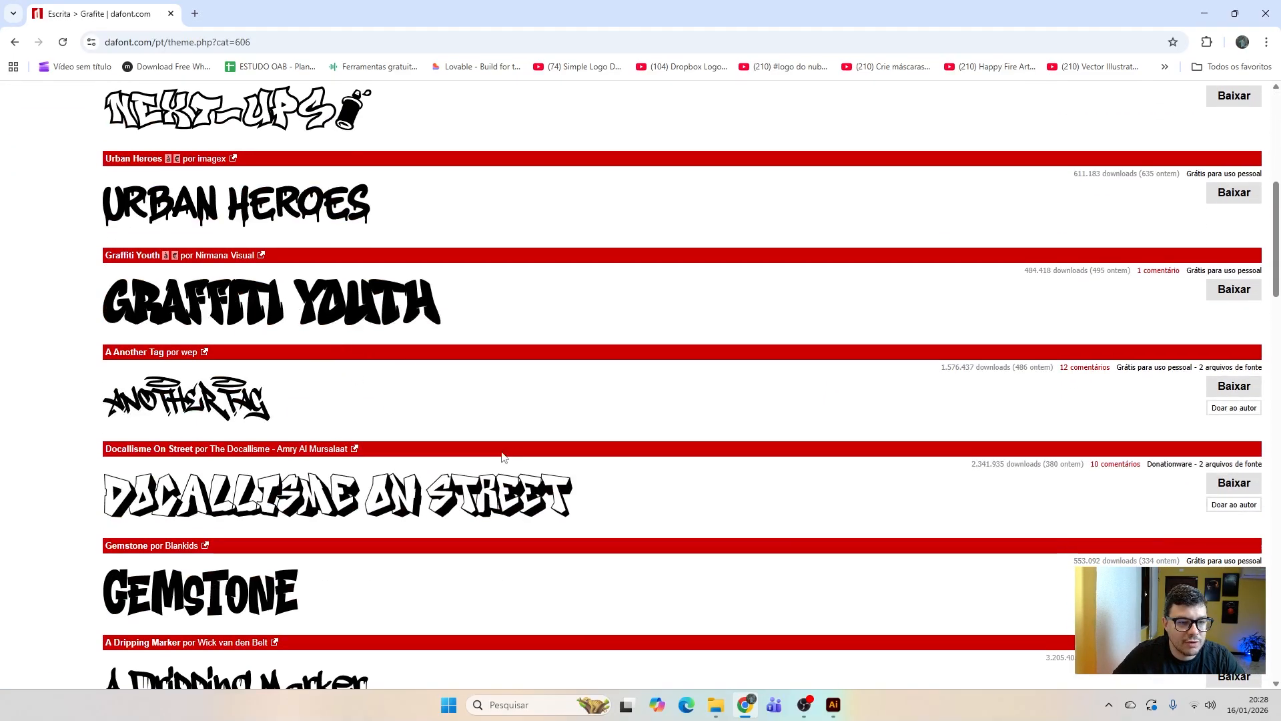
pyautogui.scroll(-8, 354, 392)
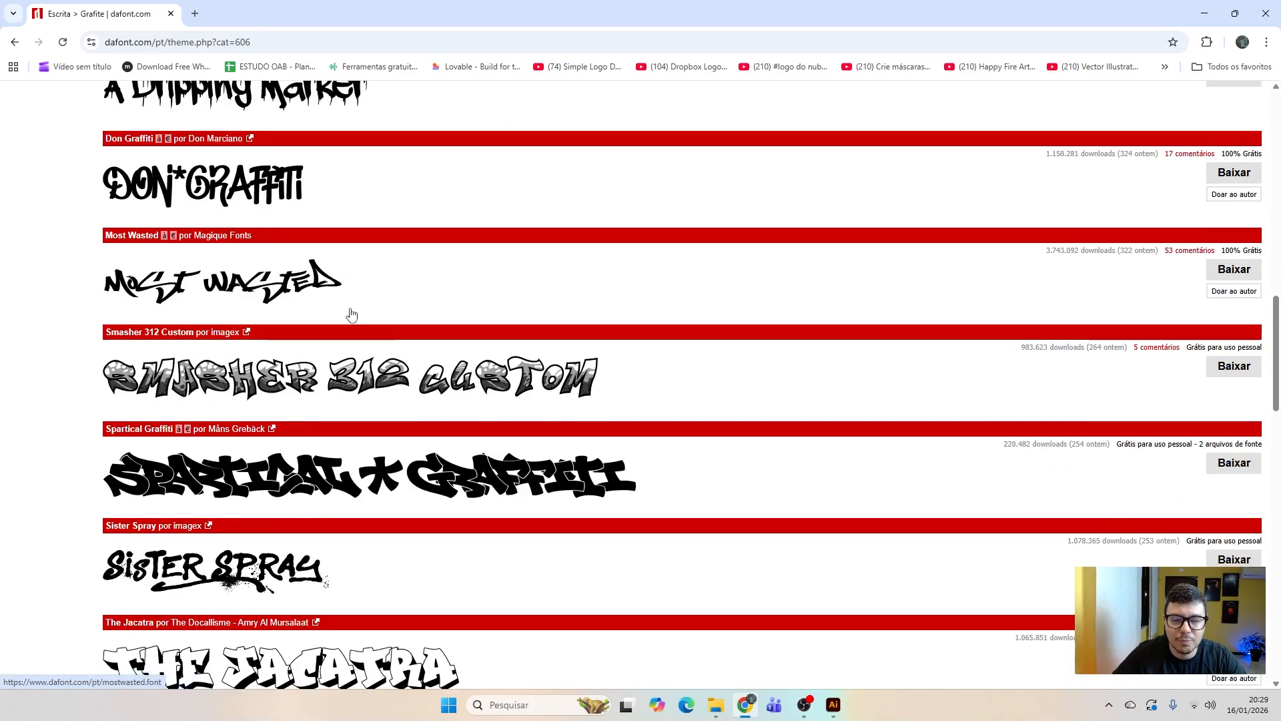
pyautogui.scroll(13, 352, 314)
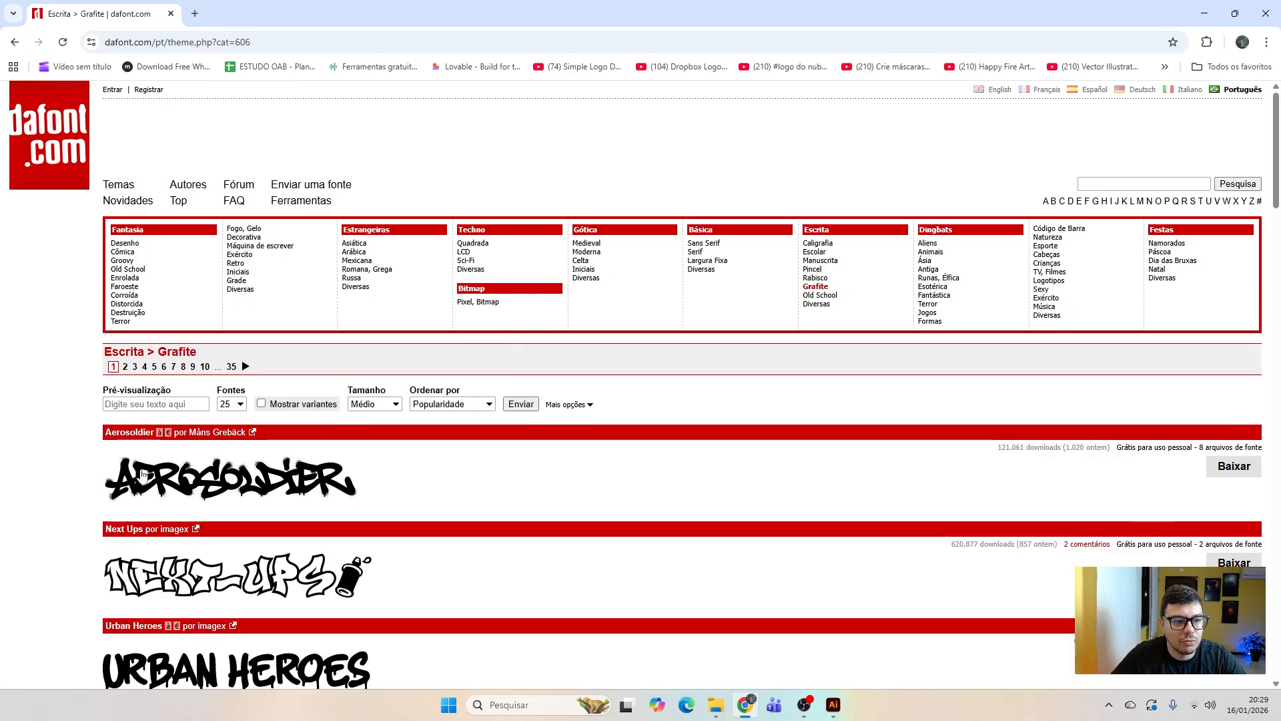
# Step: Set the font preview text to InvictusLab and apply it to the list
pyautogui.click(115, 402)
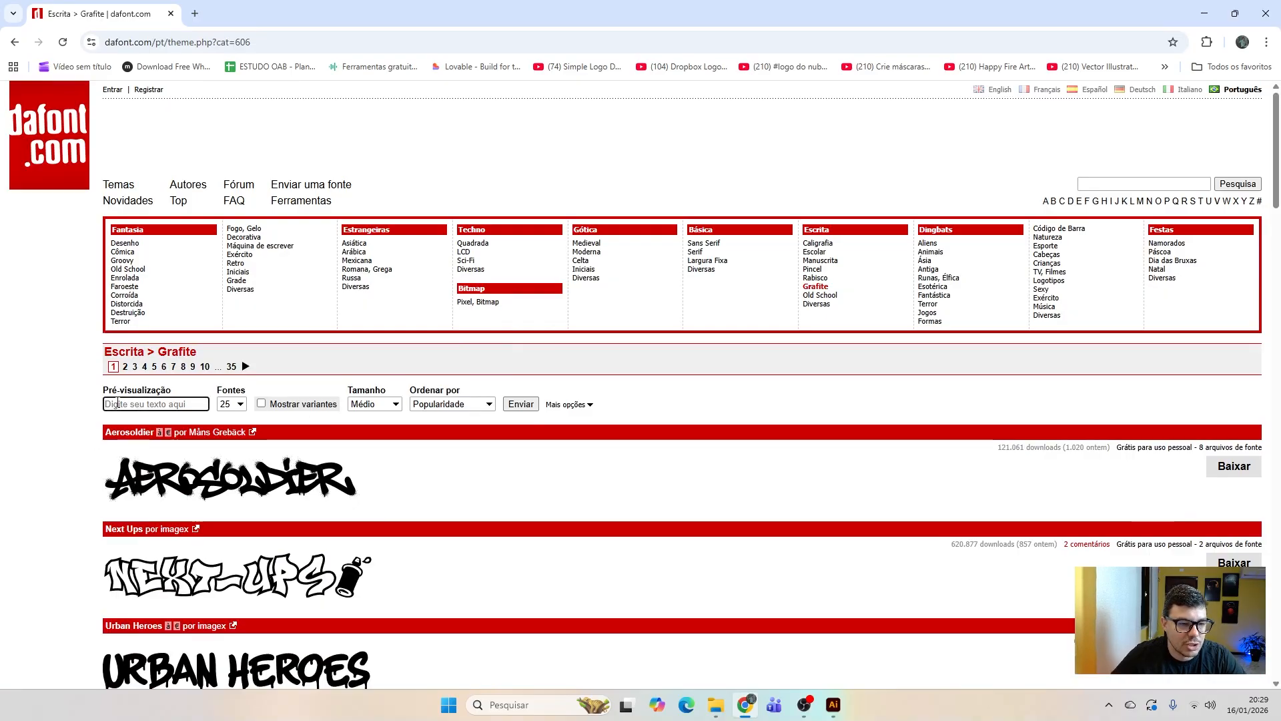
pyautogui.write('lnvictusLab')
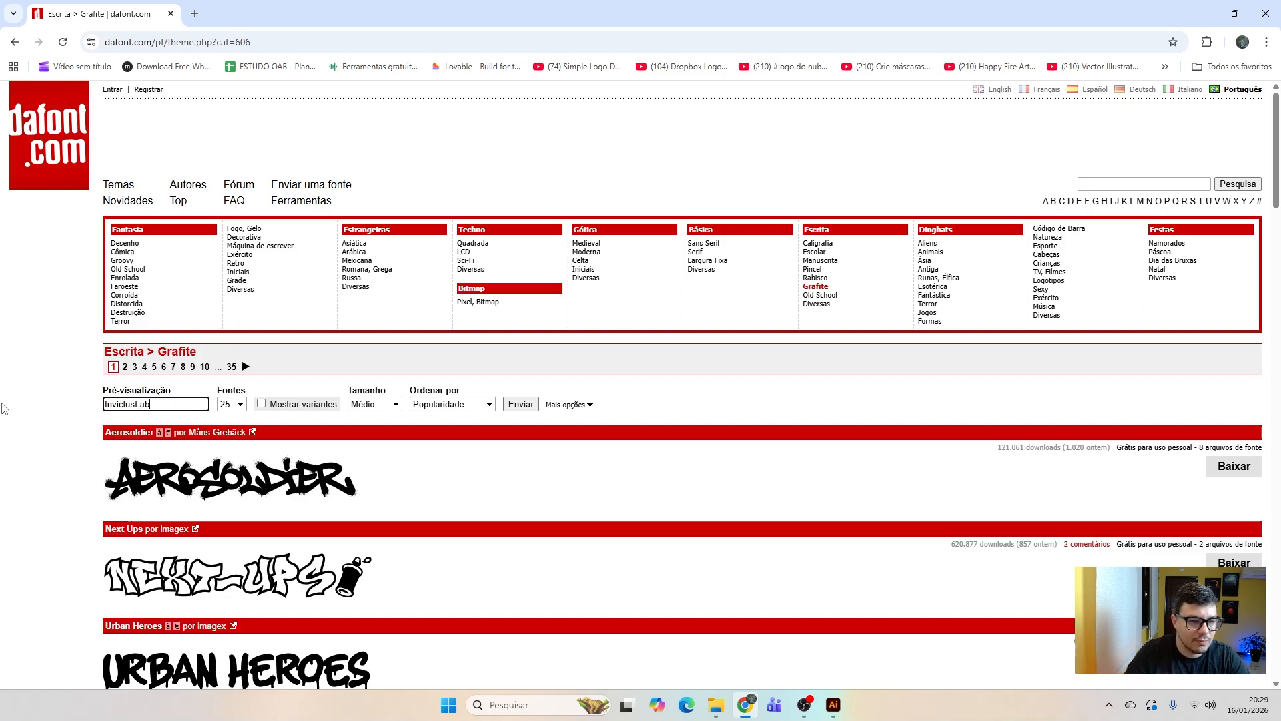
pyautogui.click(521, 405)
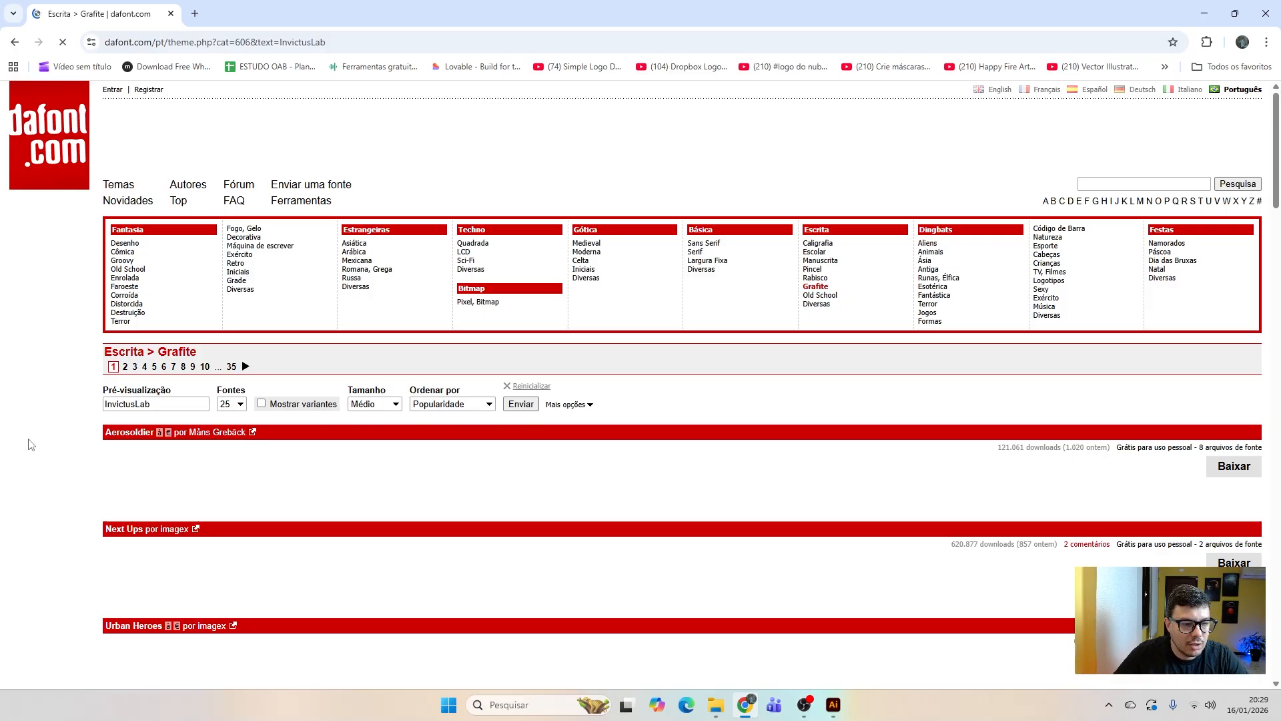
# Step: Examine how the Grafite fonts render the InvictusLab preview text
pyautogui.scroll(-1, 186, 468)
pyautogui.scroll(-3, 186, 467)
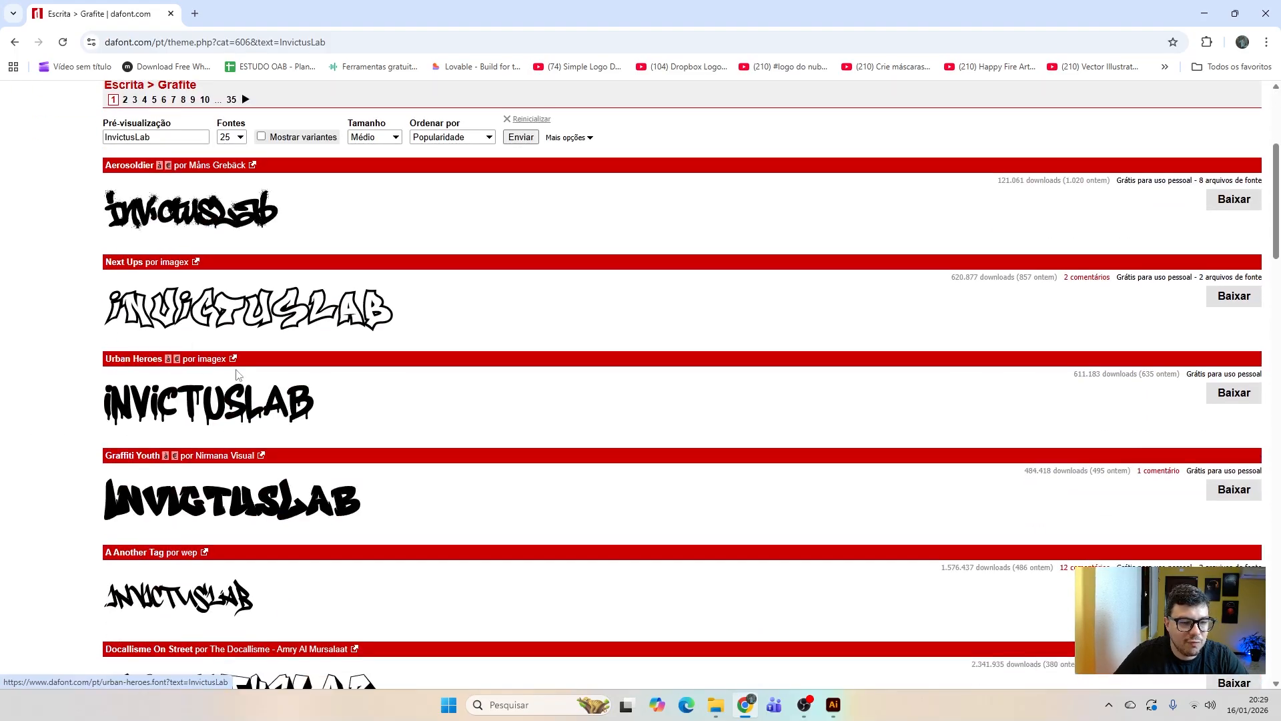
pyautogui.scroll(-2, 298, 507)
pyautogui.scroll(-1, 298, 506)
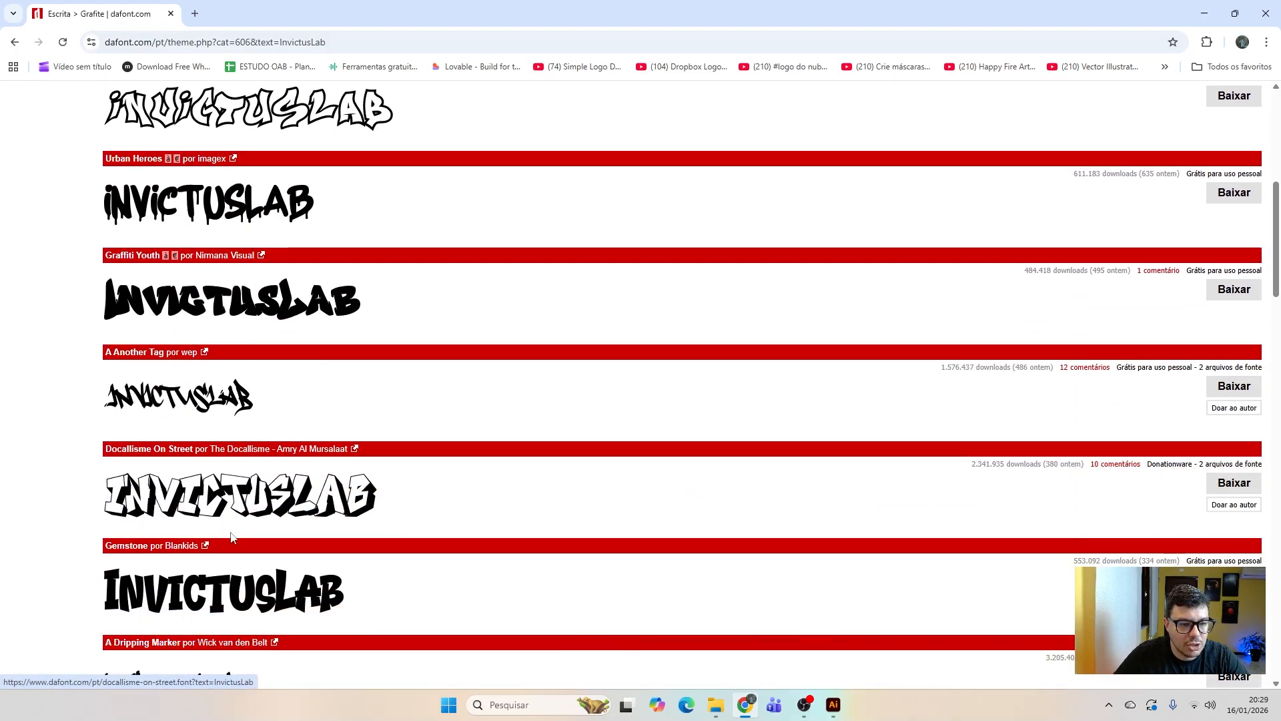
pyautogui.scroll(-6, 220, 538)
pyautogui.scroll(-6, 225, 495)
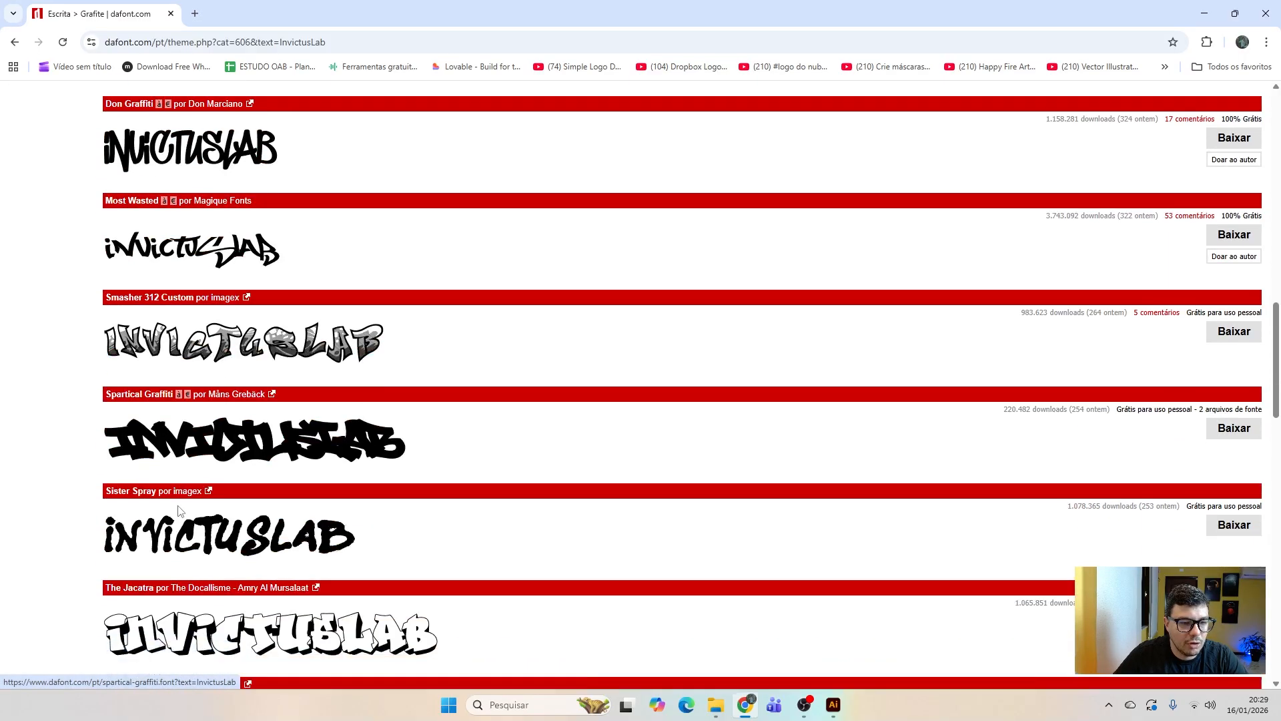
pyautogui.scroll(12, 188, 554)
pyautogui.scroll(5, 187, 553)
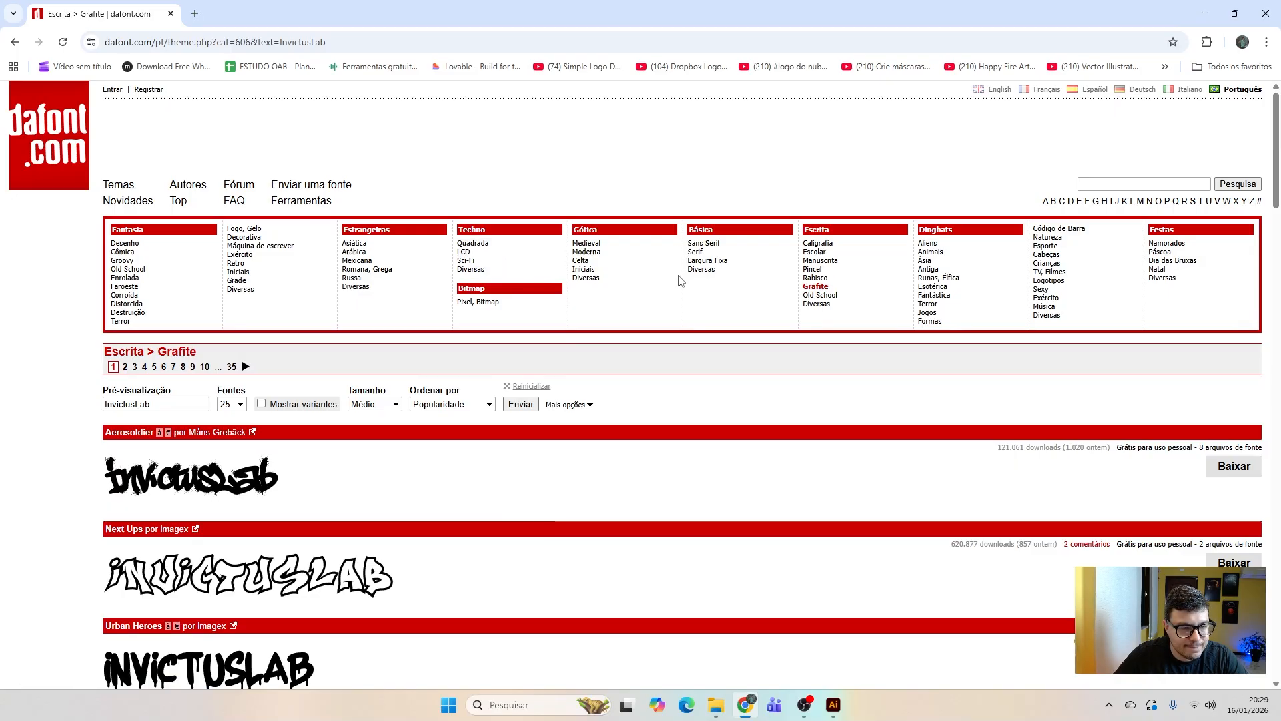
# Step: Open the Largura Fixa font category under Básica and compare its previews of InvictusLab
pyautogui.click(726, 270)
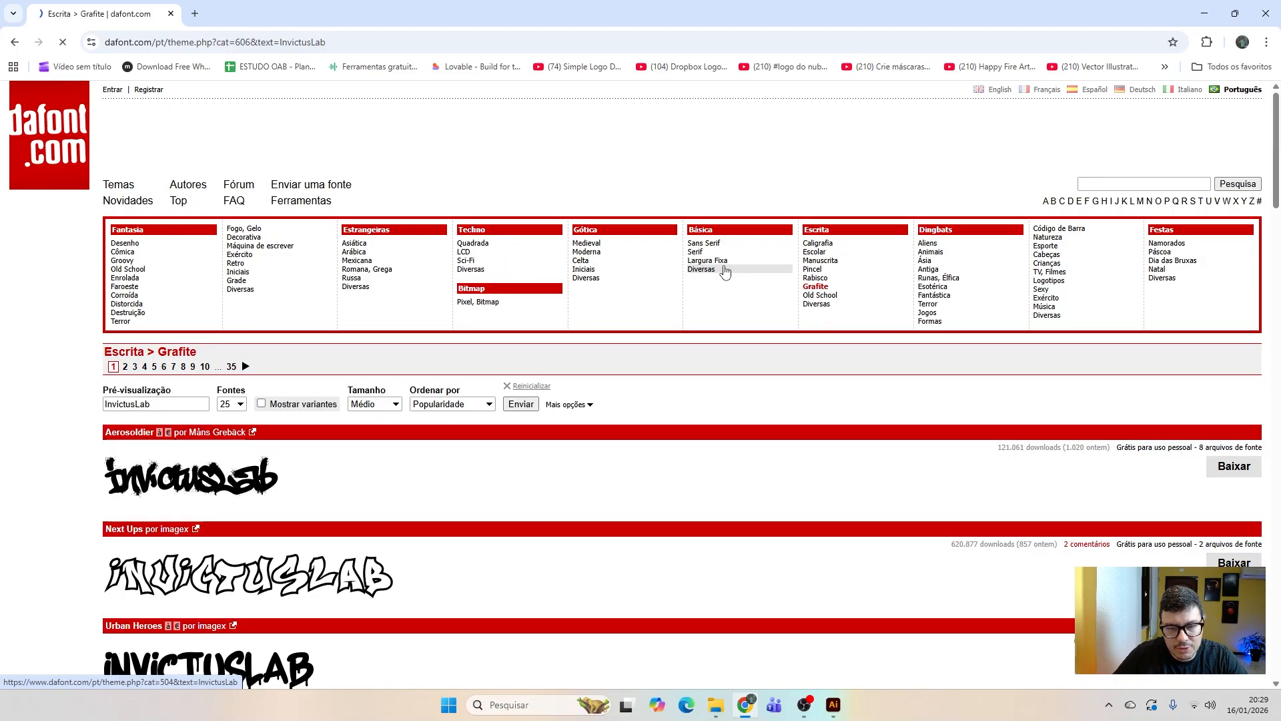
pyautogui.click(727, 262)
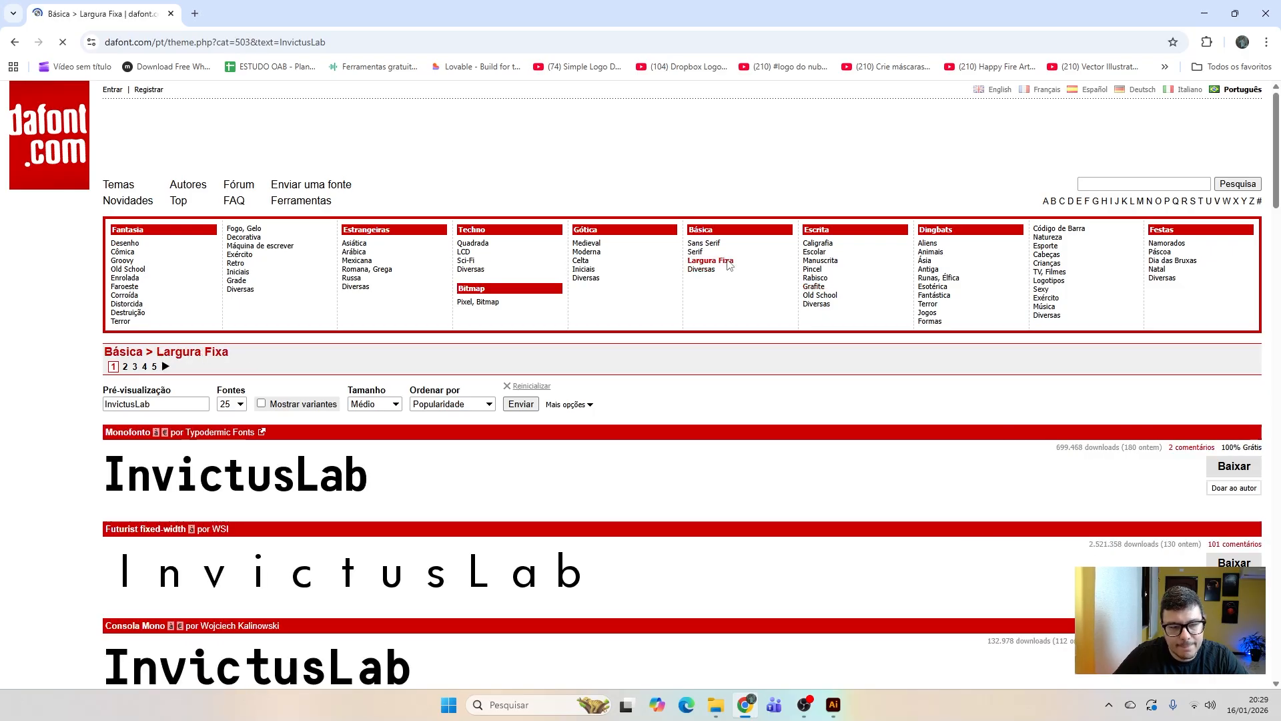
pyautogui.scroll(-6, 839, 456)
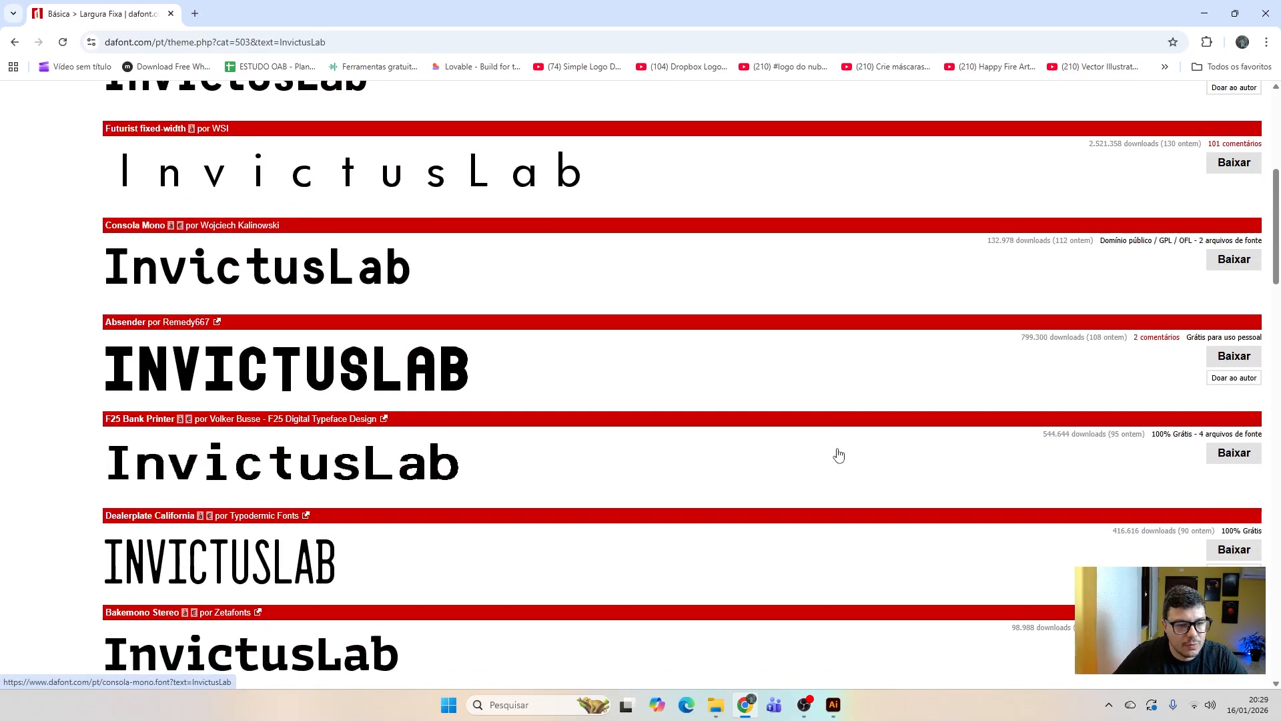
pyautogui.scroll(-2, 839, 456)
pyautogui.scroll(5, 838, 451)
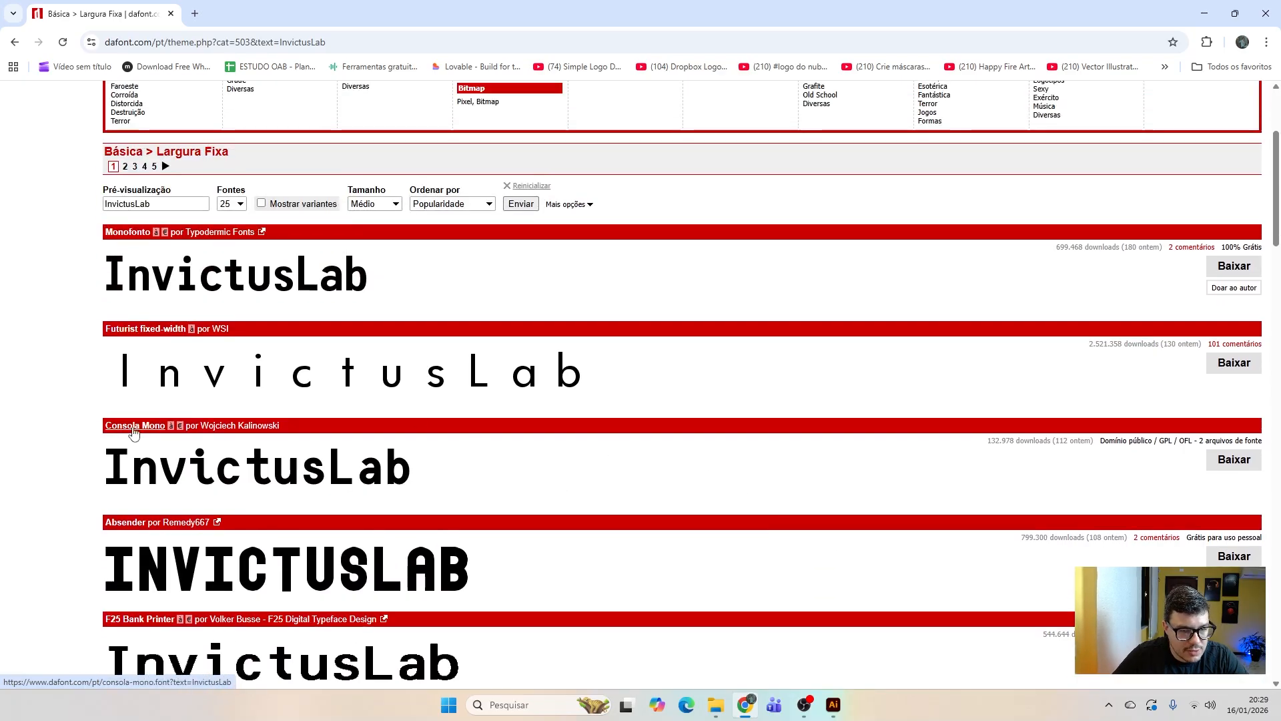
# Step: Download the Consola Mono font and save the consola_mono ZIP archive to the desktop (Área de Trabalho)
pyautogui.click(1236, 462)
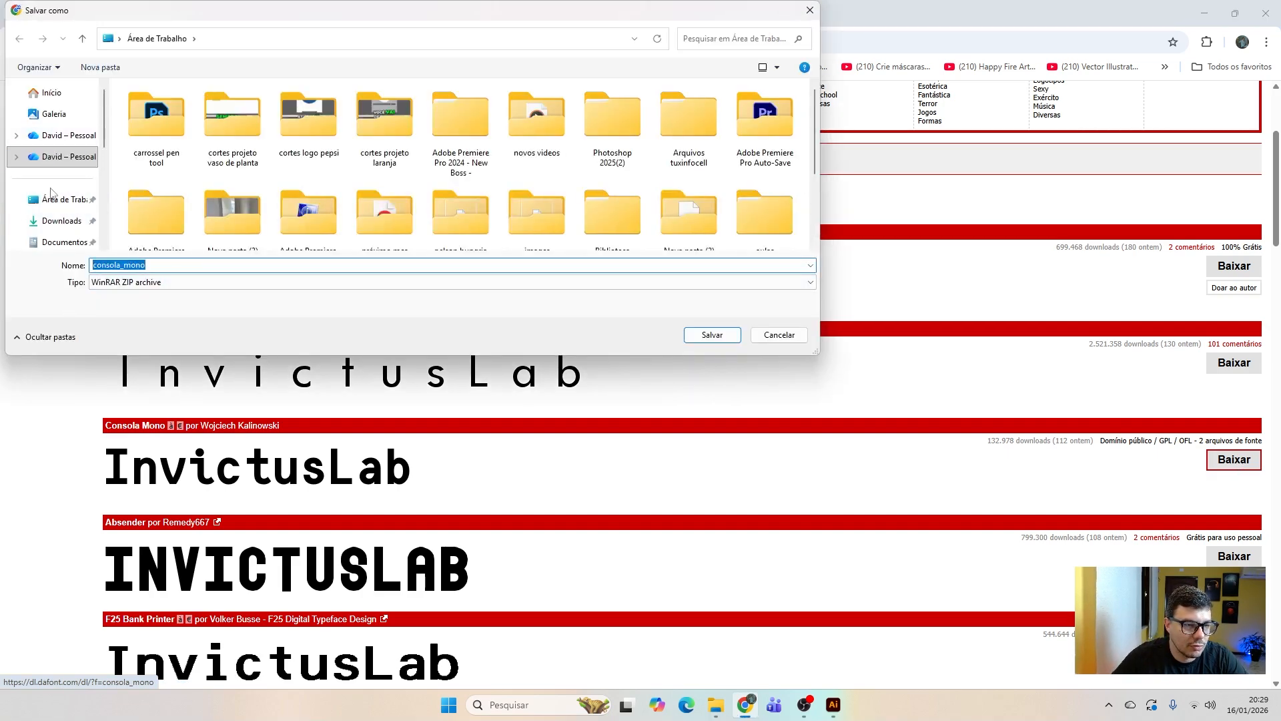
pyautogui.click(61, 222)
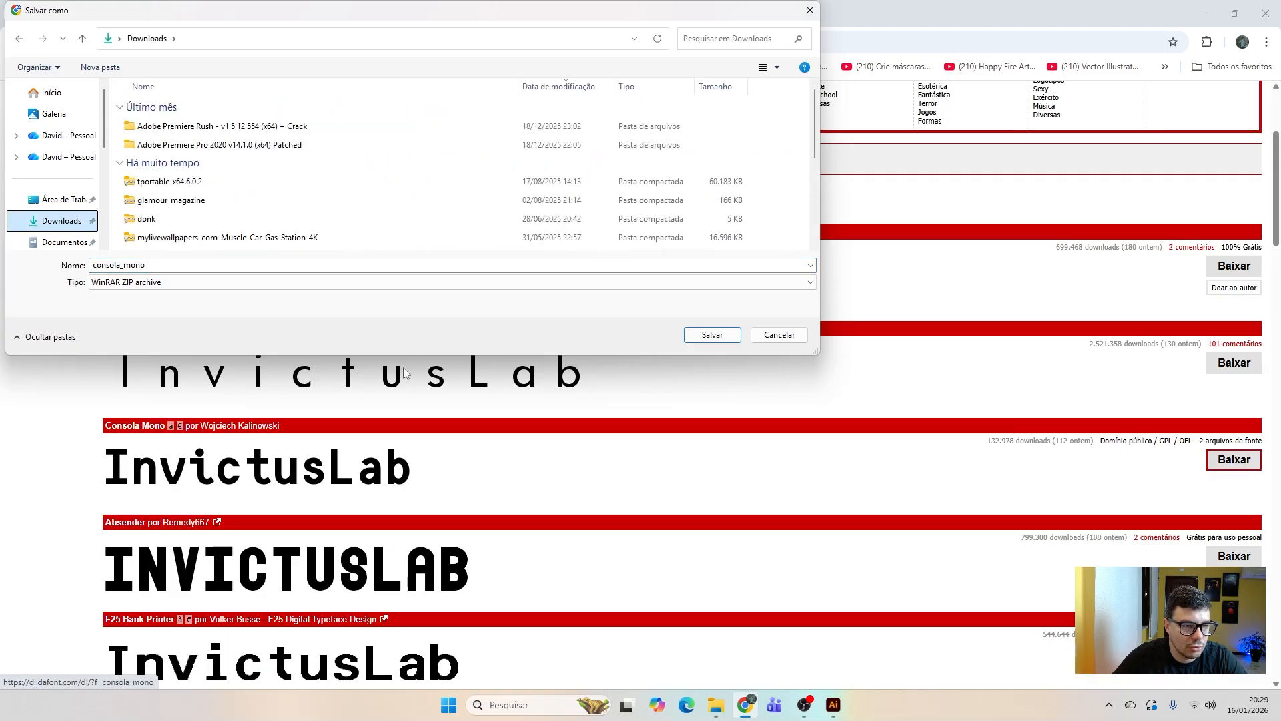
pyautogui.click(81, 200)
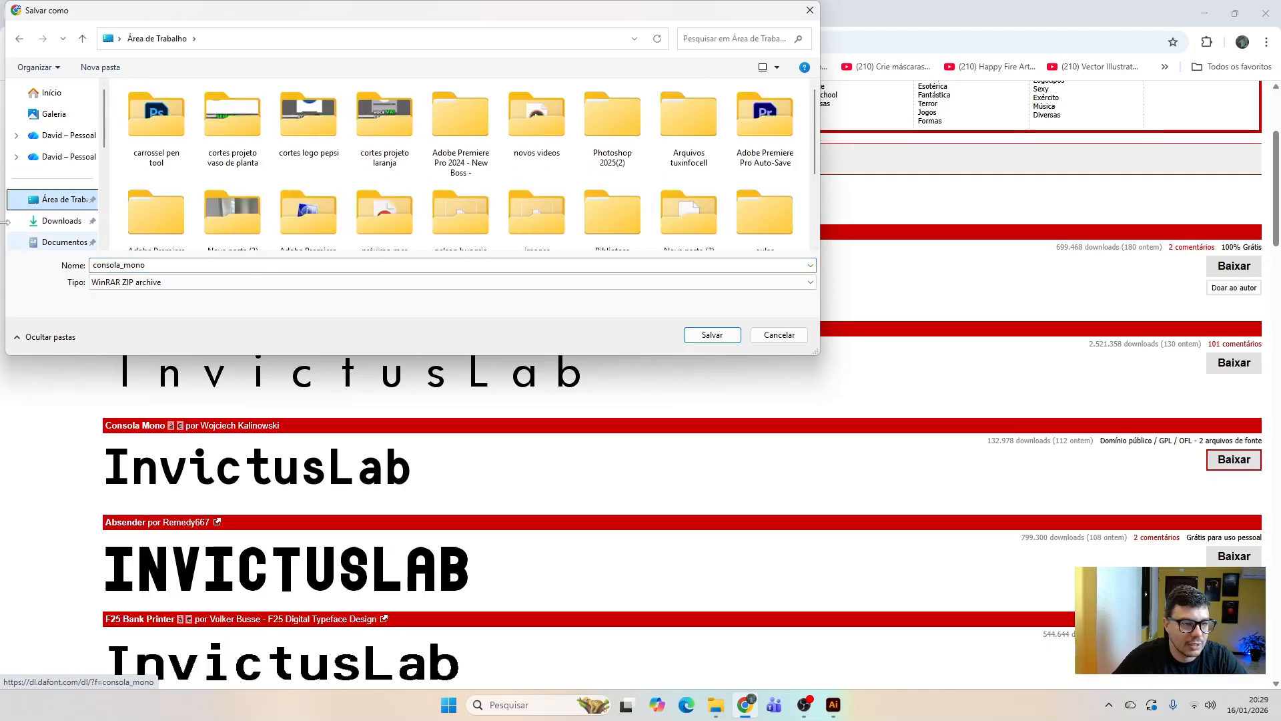
pyautogui.click(712, 335)
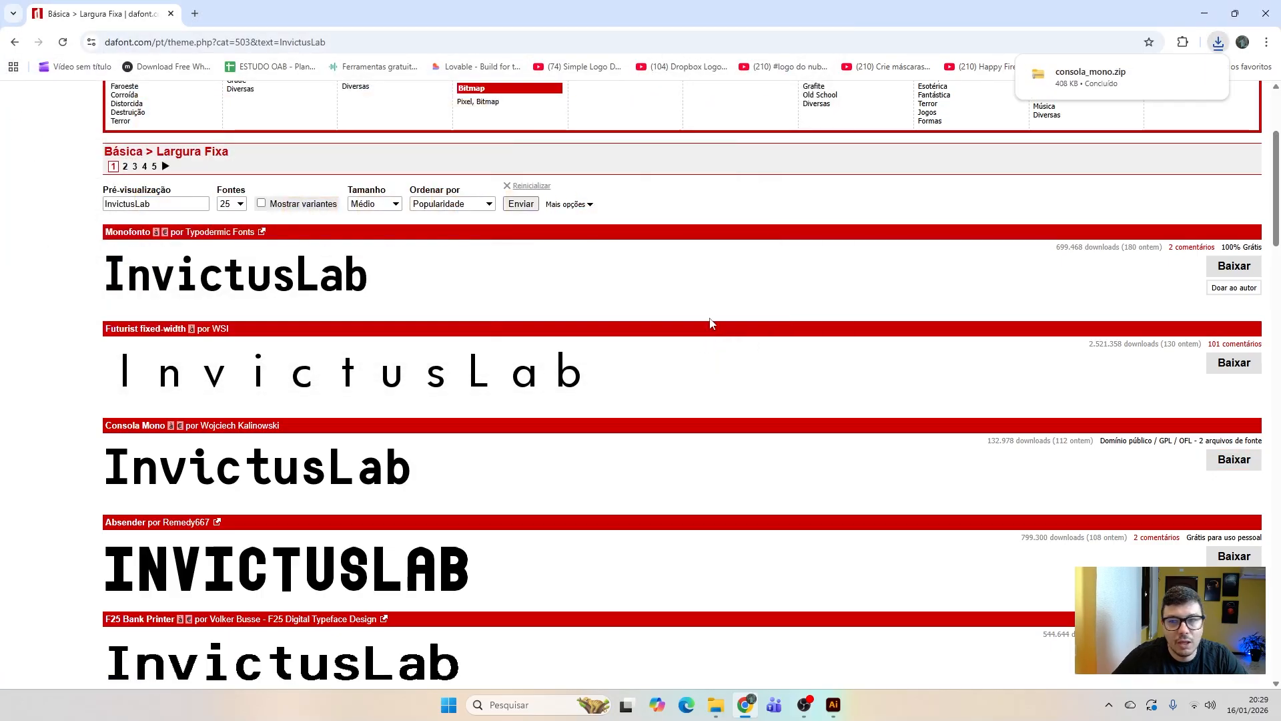
pyautogui.moveTo(1154, 90)
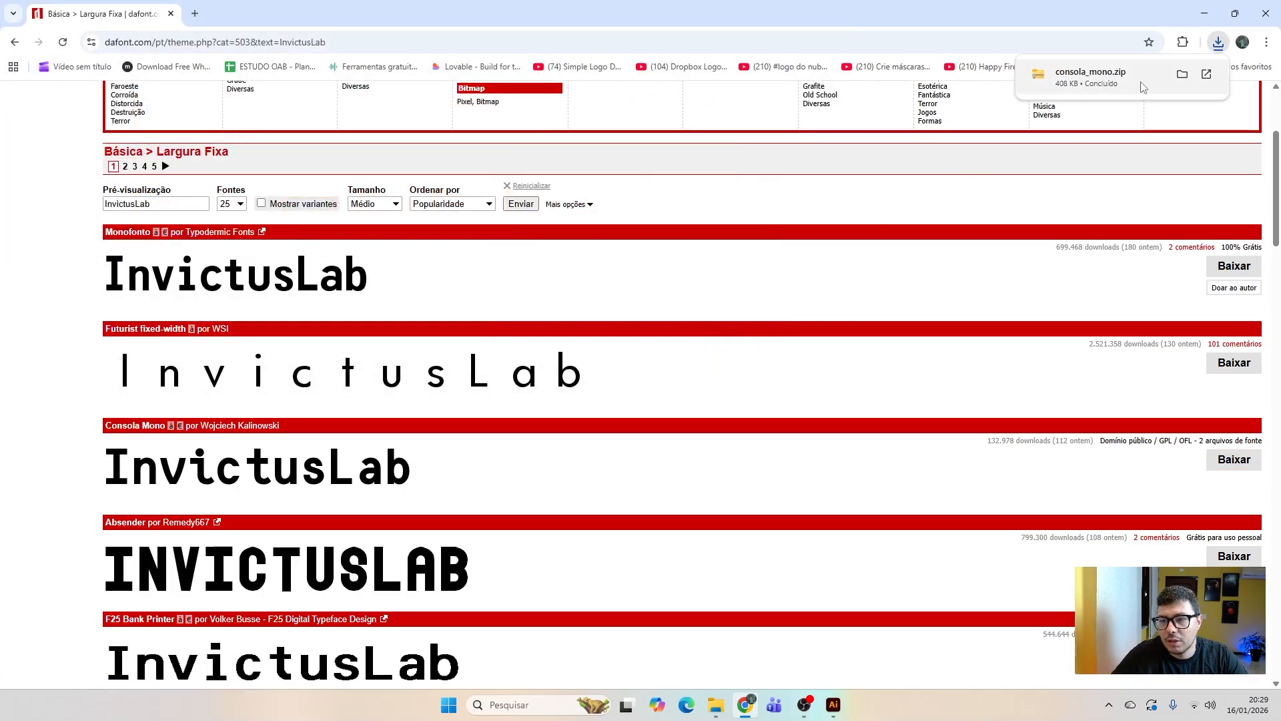
pyautogui.click(1099, 79)
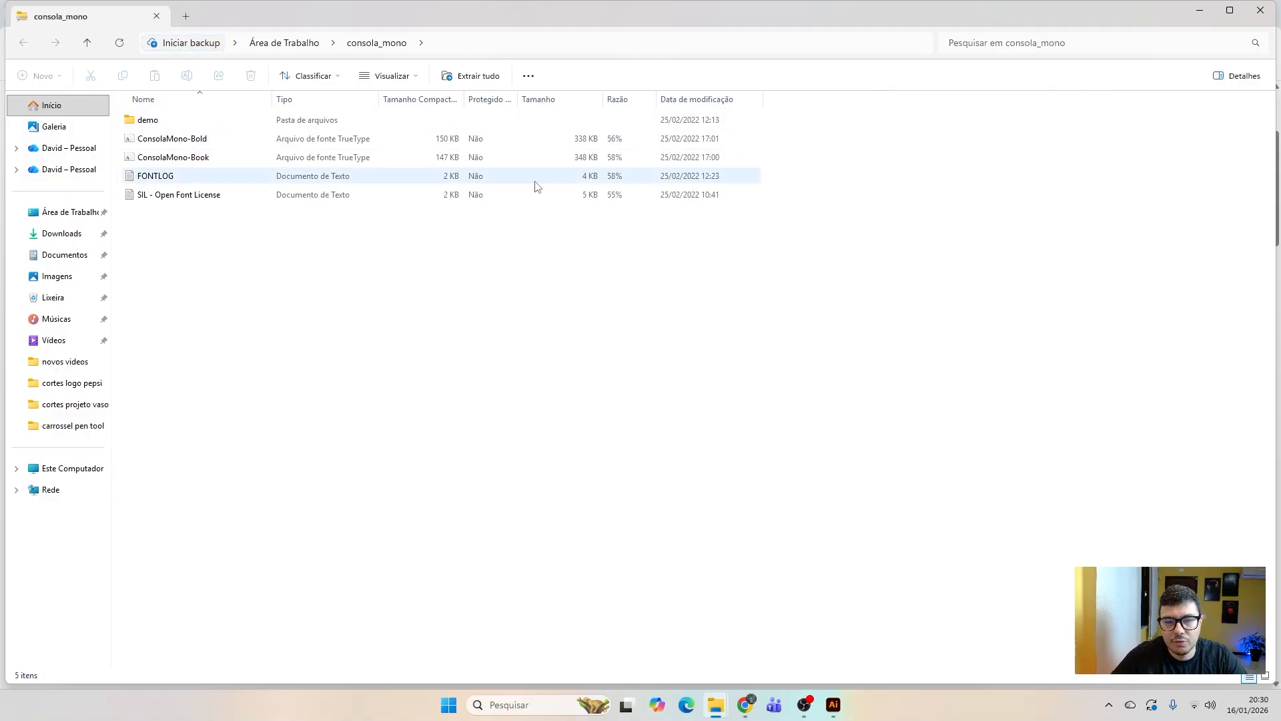
pyautogui.click(1261, 9)
# Step: Minimise the open windows and open the consola_mono archive from the desktop
pyautogui.click(1198, 10)
pyautogui.click(1207, 10)
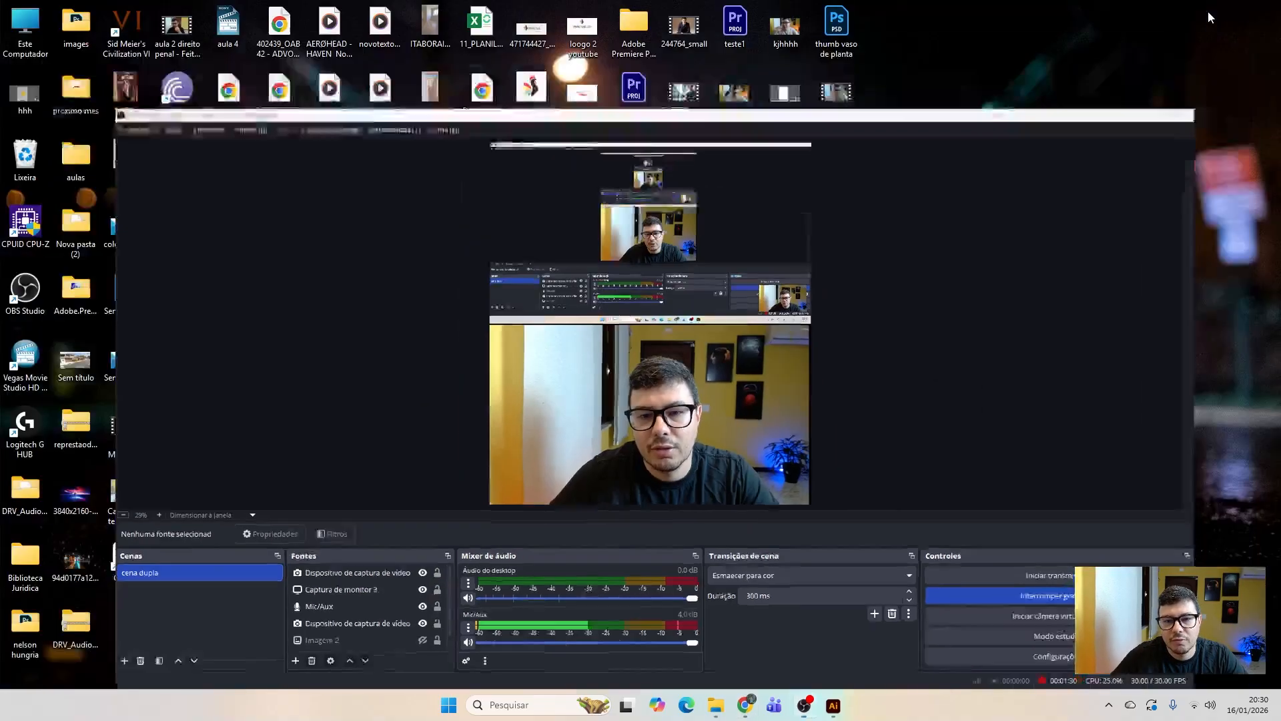
pyautogui.click(1037, 440)
pyautogui.doubleClick(839, 553)
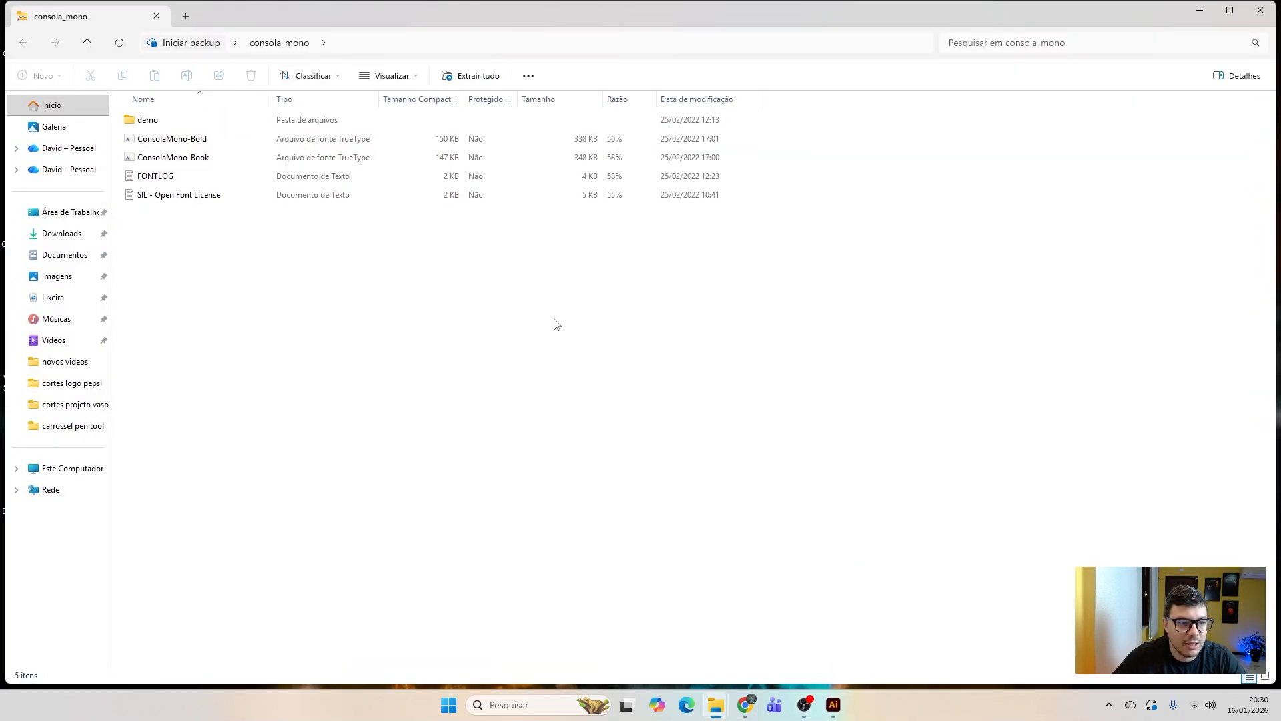
# Step: Open the ConsolaMono-Bold font file from the archive, install it and close its preview
pyautogui.click(171, 140)
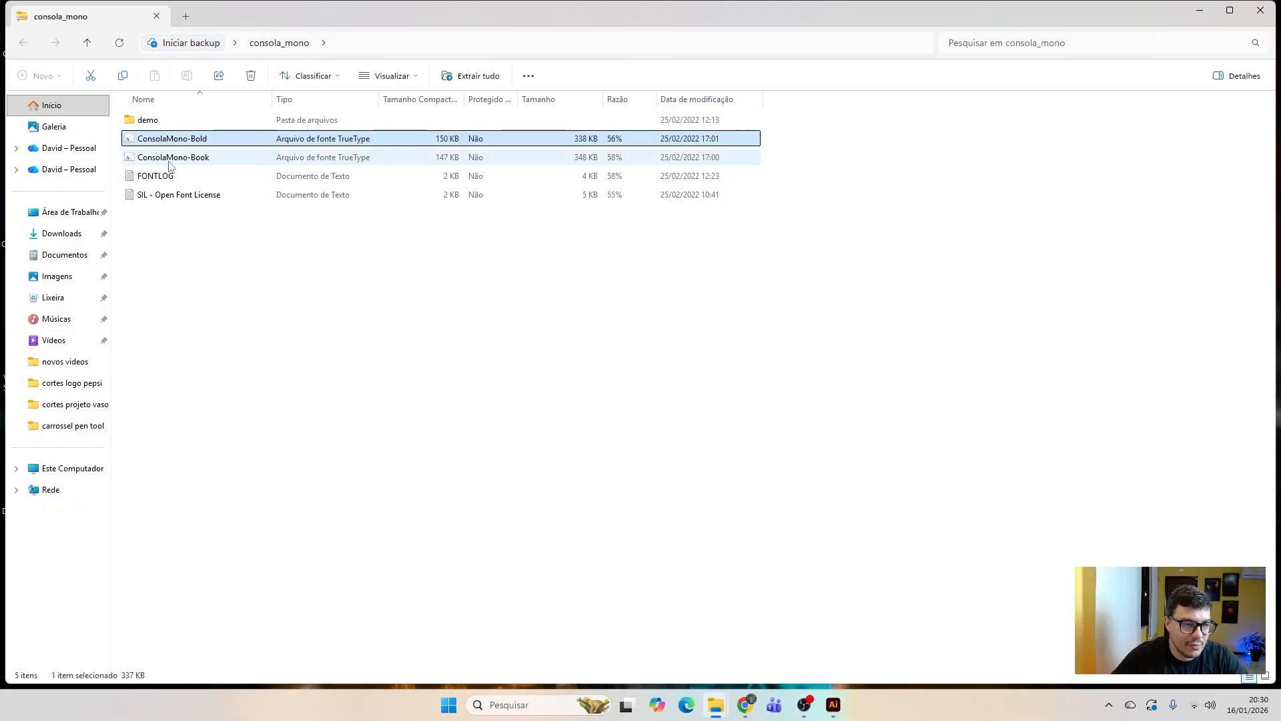
pyautogui.keyDown('ctrl'); pyautogui.click(167, 160); pyautogui.keyUp('ctrl')
pyautogui.click(164, 142)
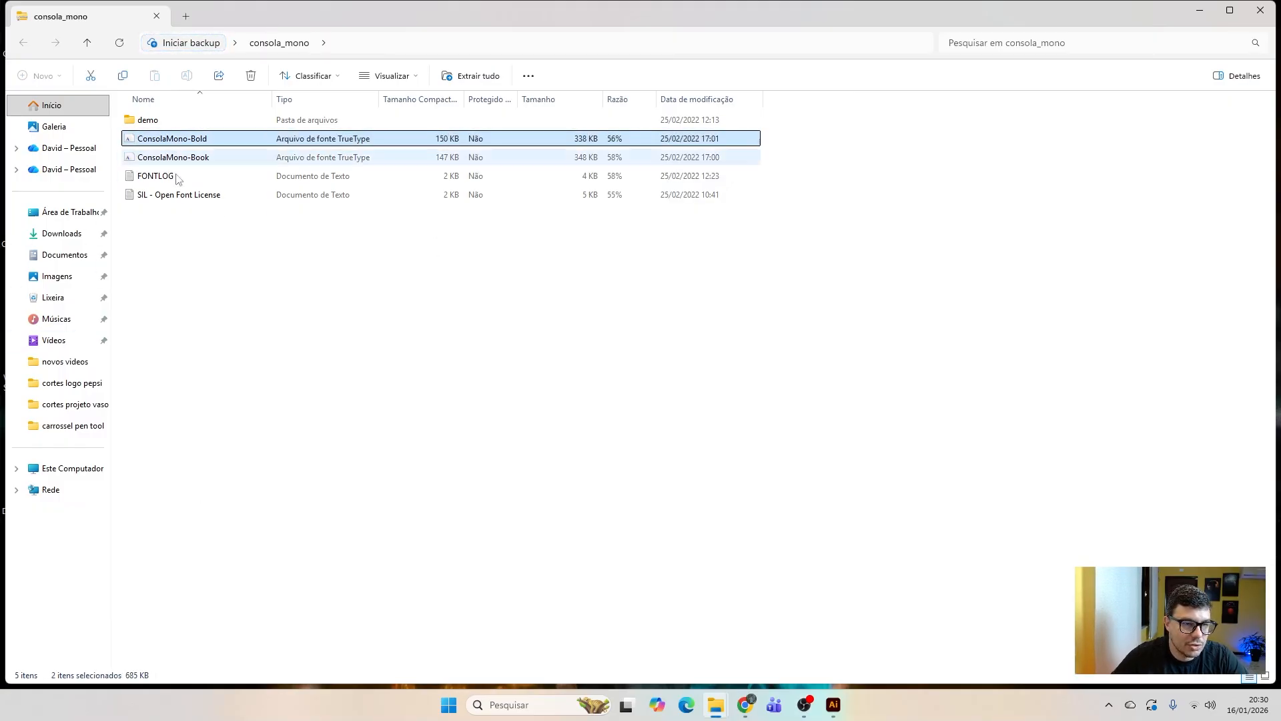
pyautogui.rightClick(162, 143)
pyautogui.click(149, 147)
pyautogui.rightClick(160, 141)
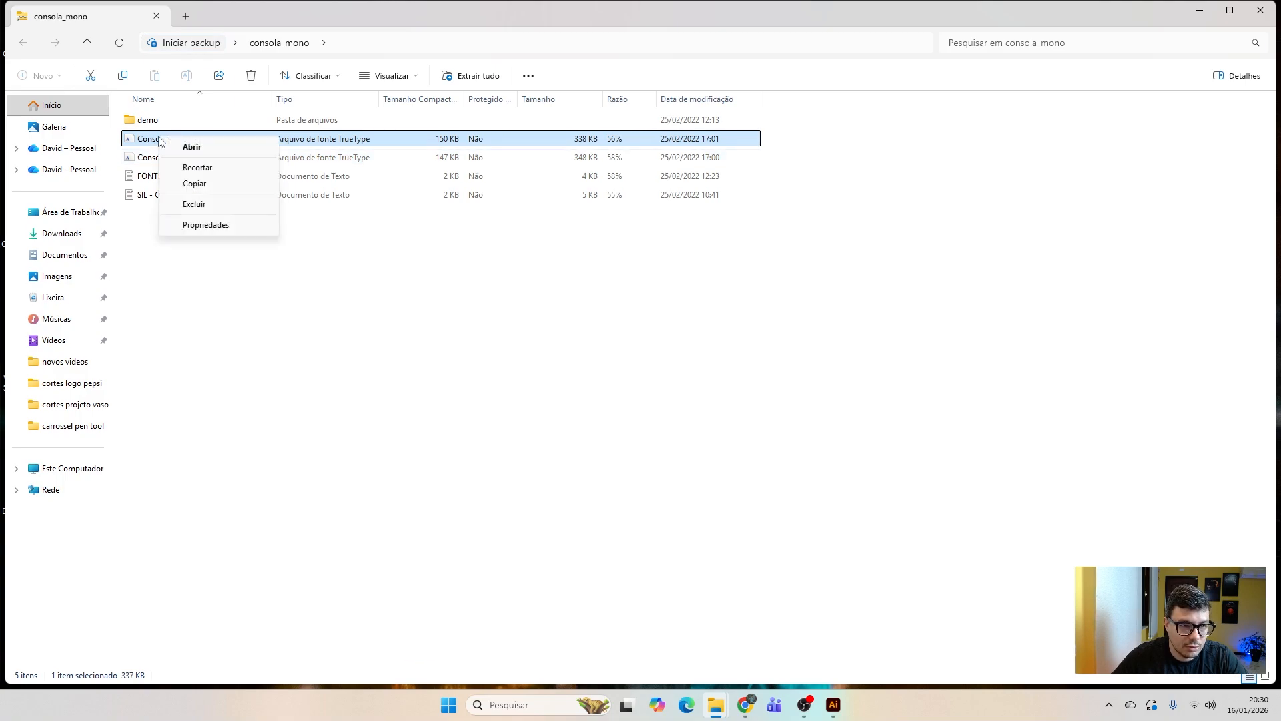
pyautogui.click(167, 146)
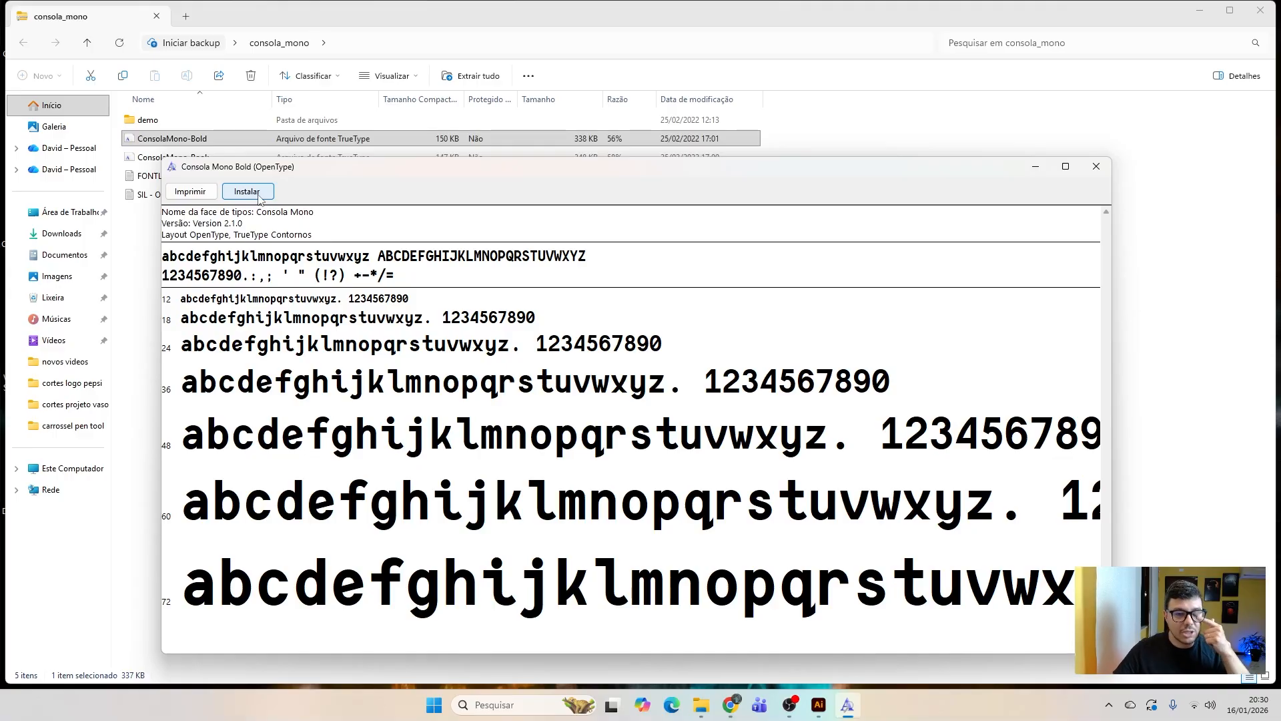
pyautogui.click(259, 197)
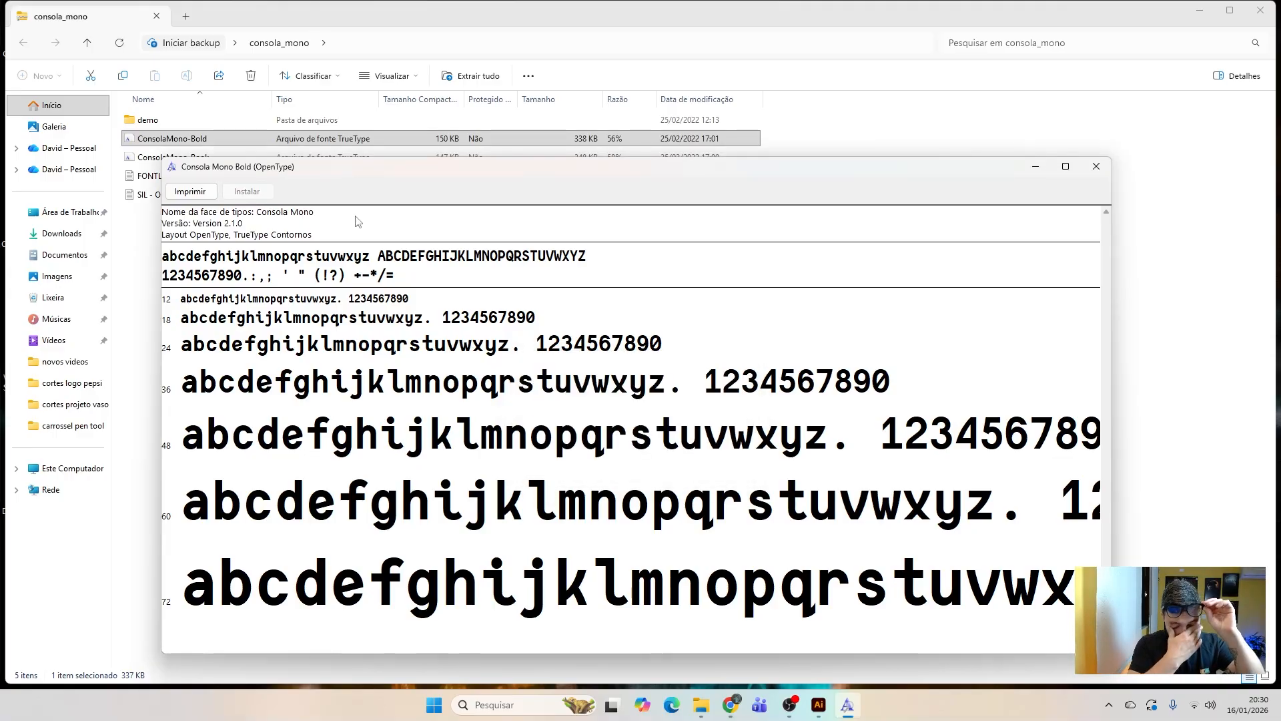
pyautogui.hotkey('alt', 'F4')
# Step: Open the ConsolaMono-Book font file from the archive and install it
pyautogui.doubleClick(204, 160)
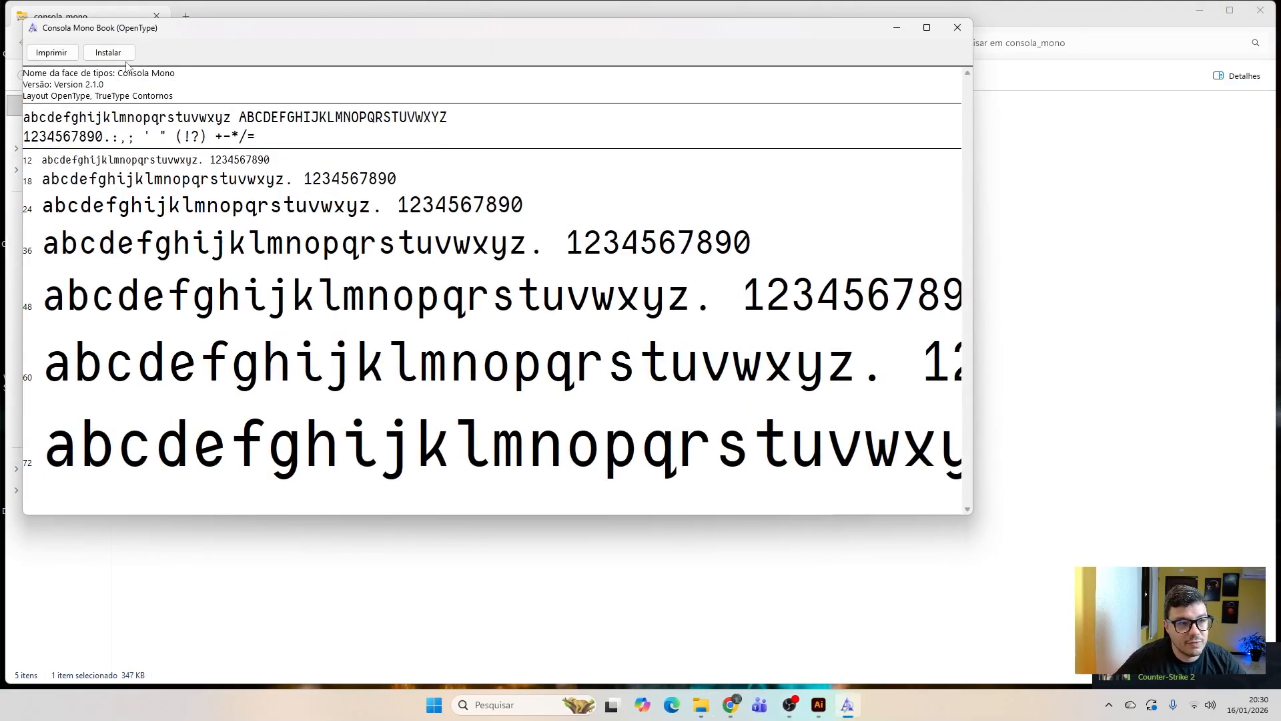
pyautogui.click(120, 55)
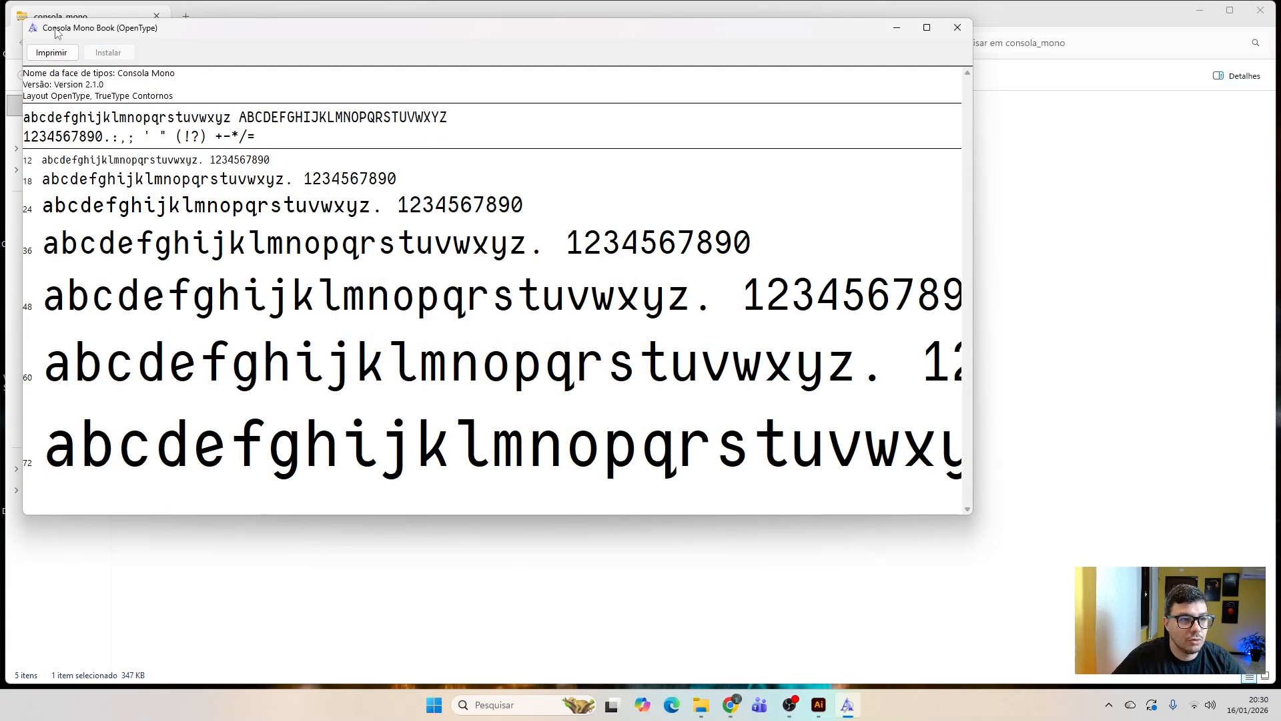
# Step: Close the ConsolaMono-Book preview and the consola_mono archive window, and switch back to Illustrator
pyautogui.click(957, 27)
pyautogui.click(1261, 11)
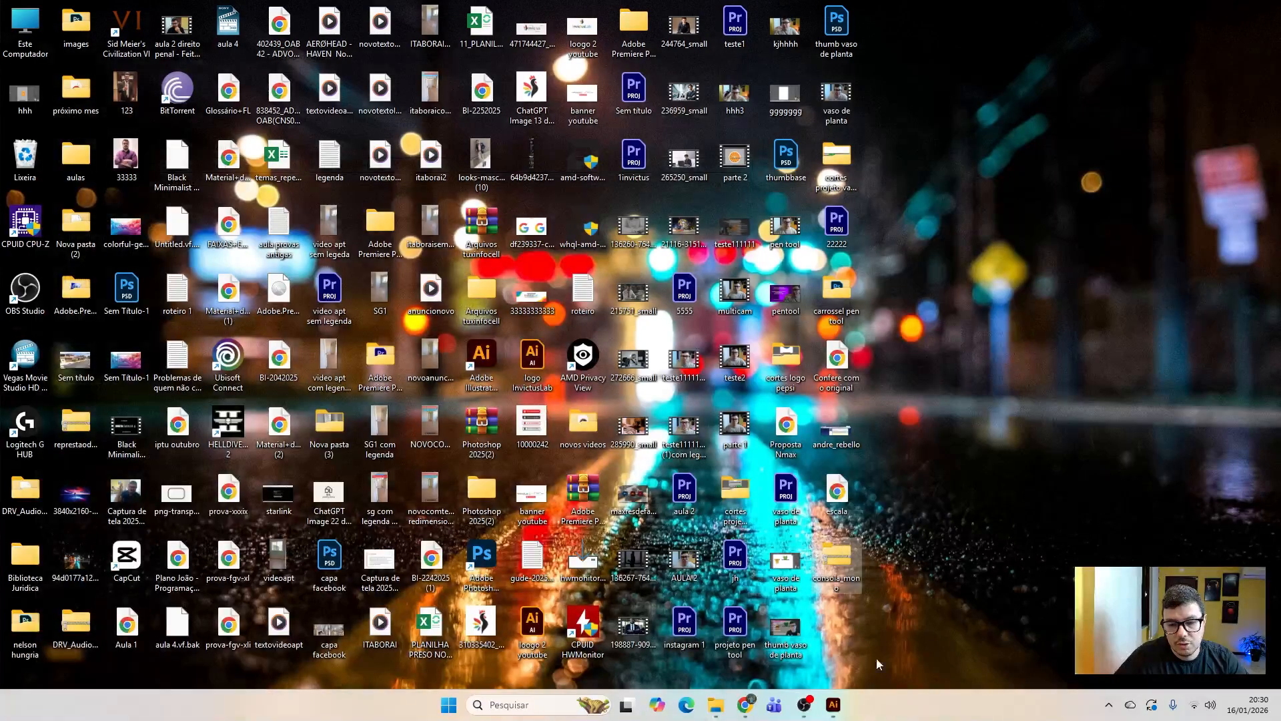
pyautogui.click(830, 711)
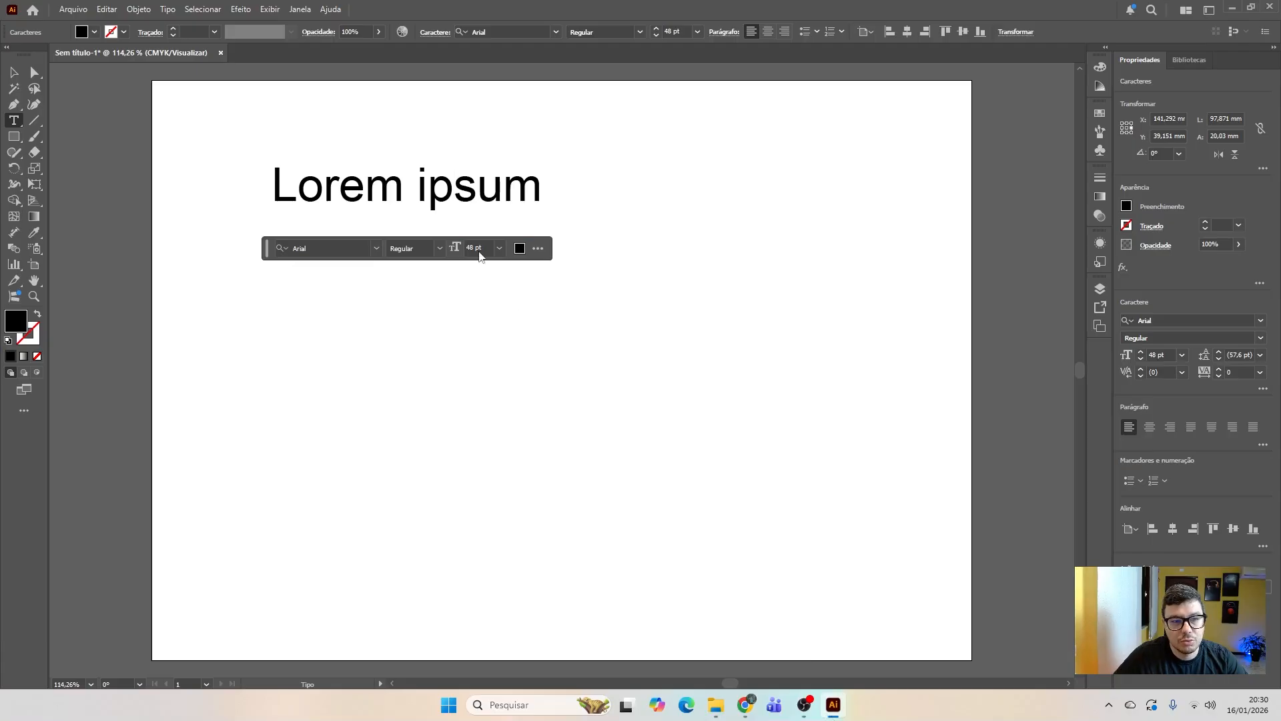
# Step: Change the font of the whole "Lorem ipsum" text to Consola Mono Bold
pyautogui.hotkey('ctrl', 'a')
pyautogui.click(301, 190)
pyautogui.tripleClick(313, 188)
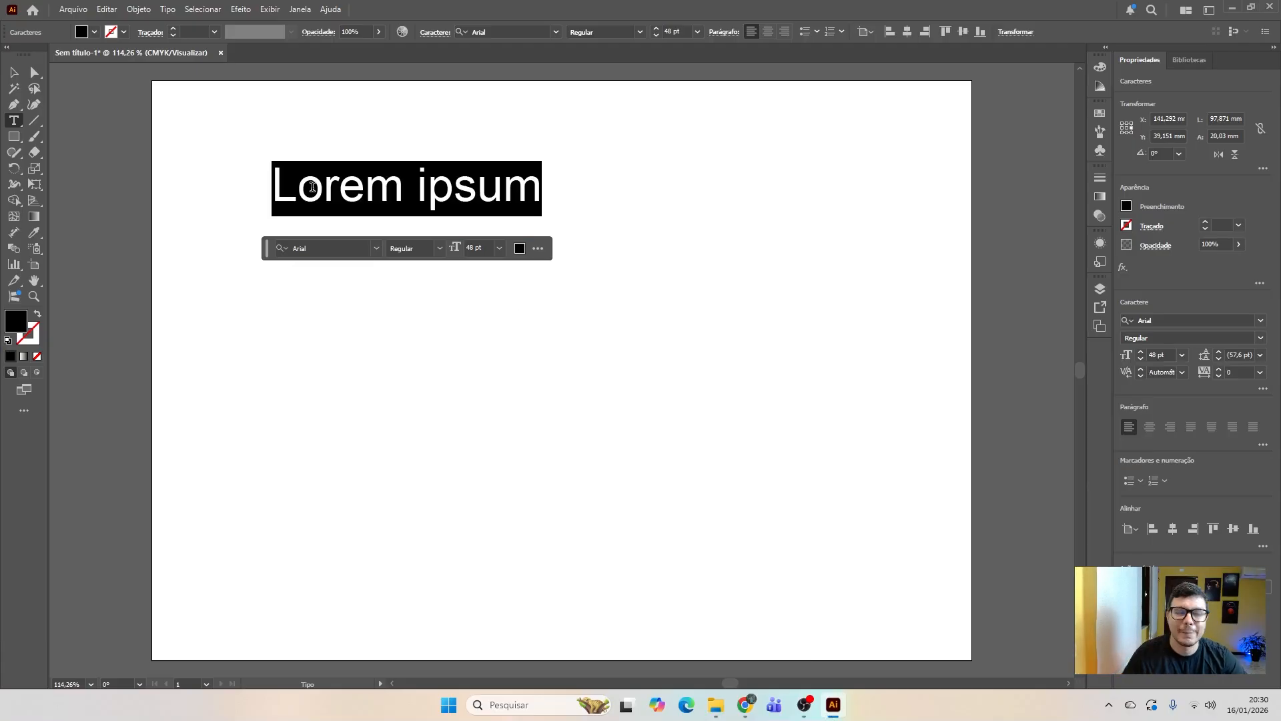
pyautogui.click(515, 32)
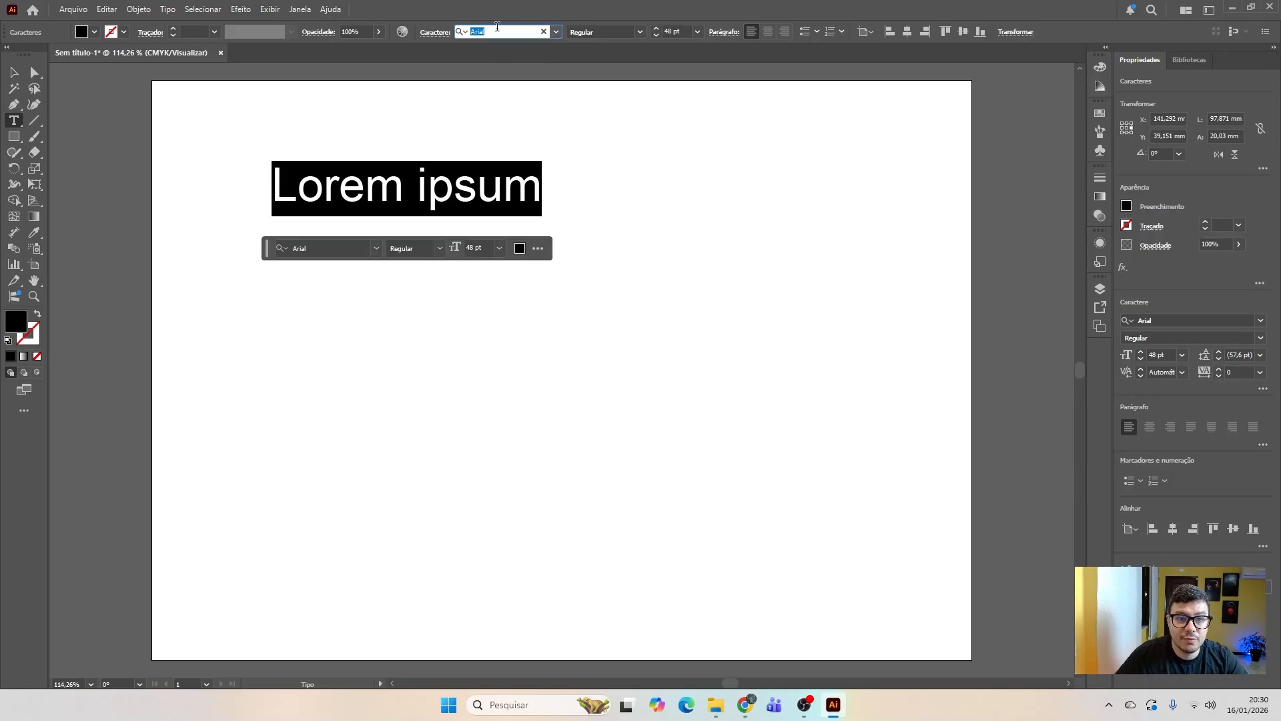
pyautogui.write('c')
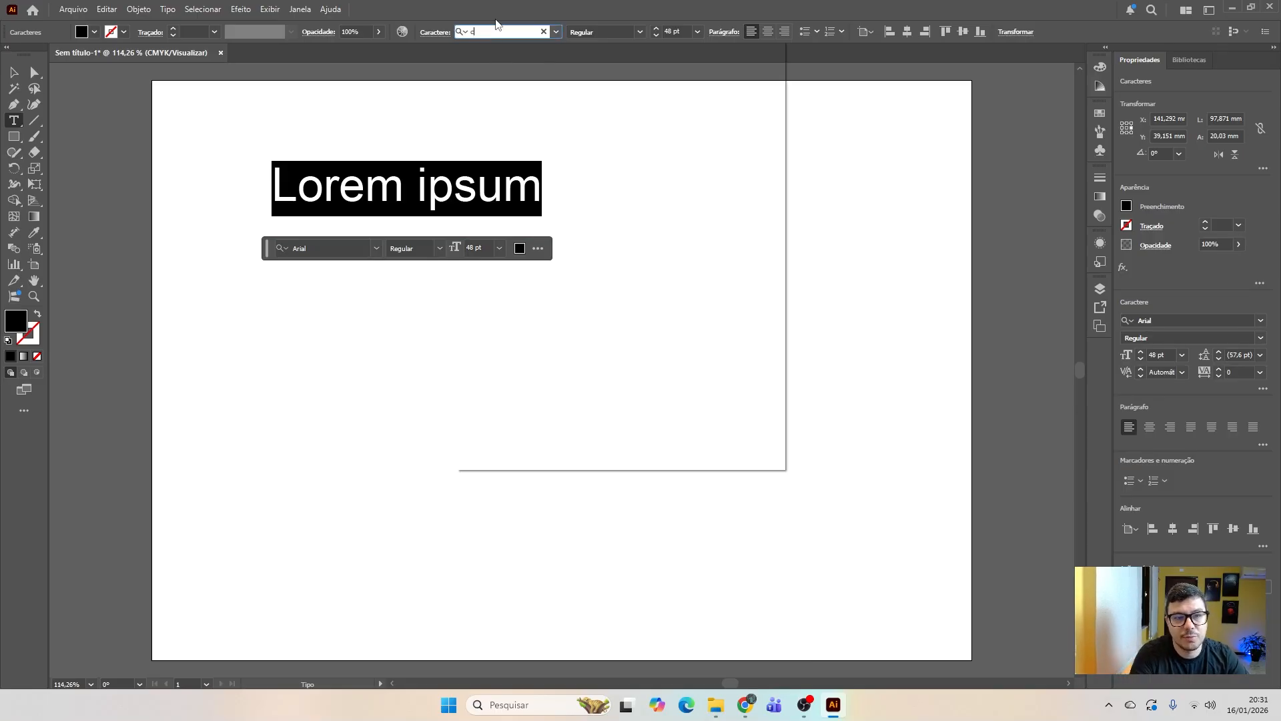
pyautogui.write('onso')
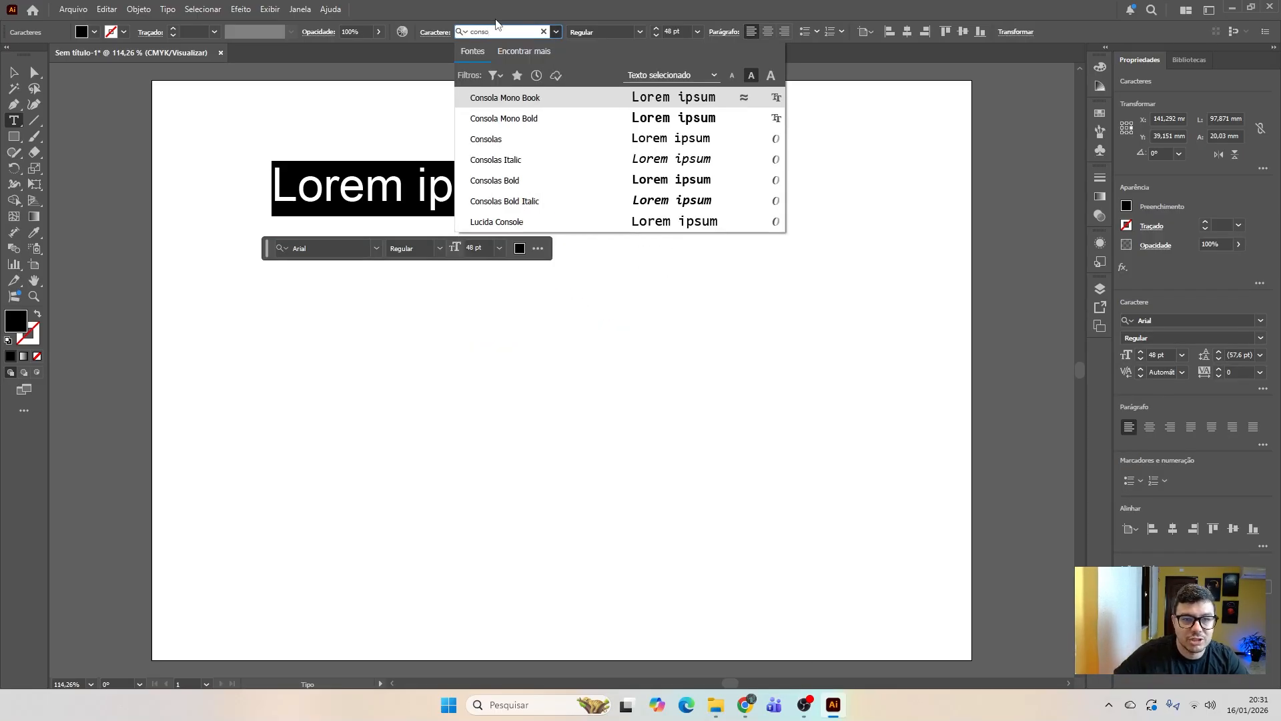
pyautogui.click(520, 122)
pyautogui.press('Escape')
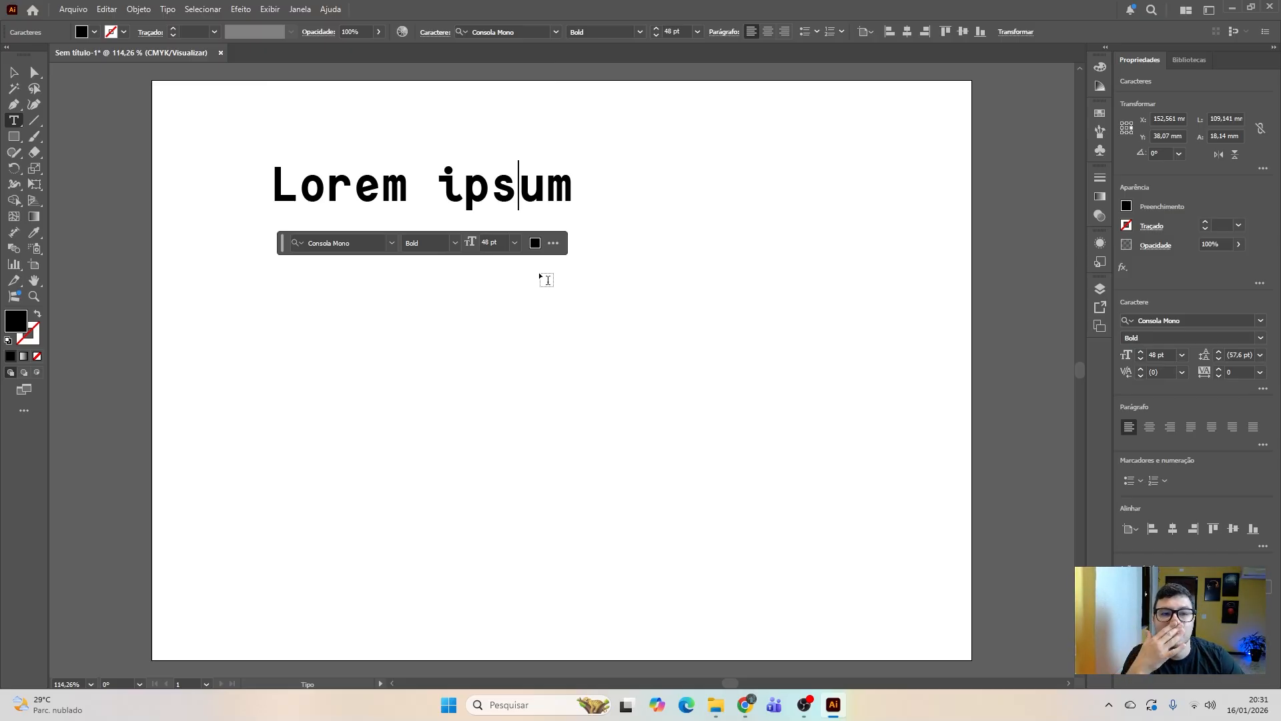
# Step: Delete the "Lorem ipsum" text object from the artboard
pyautogui.click(14, 72)
pyautogui.click(432, 194)
pyautogui.press('Delete')
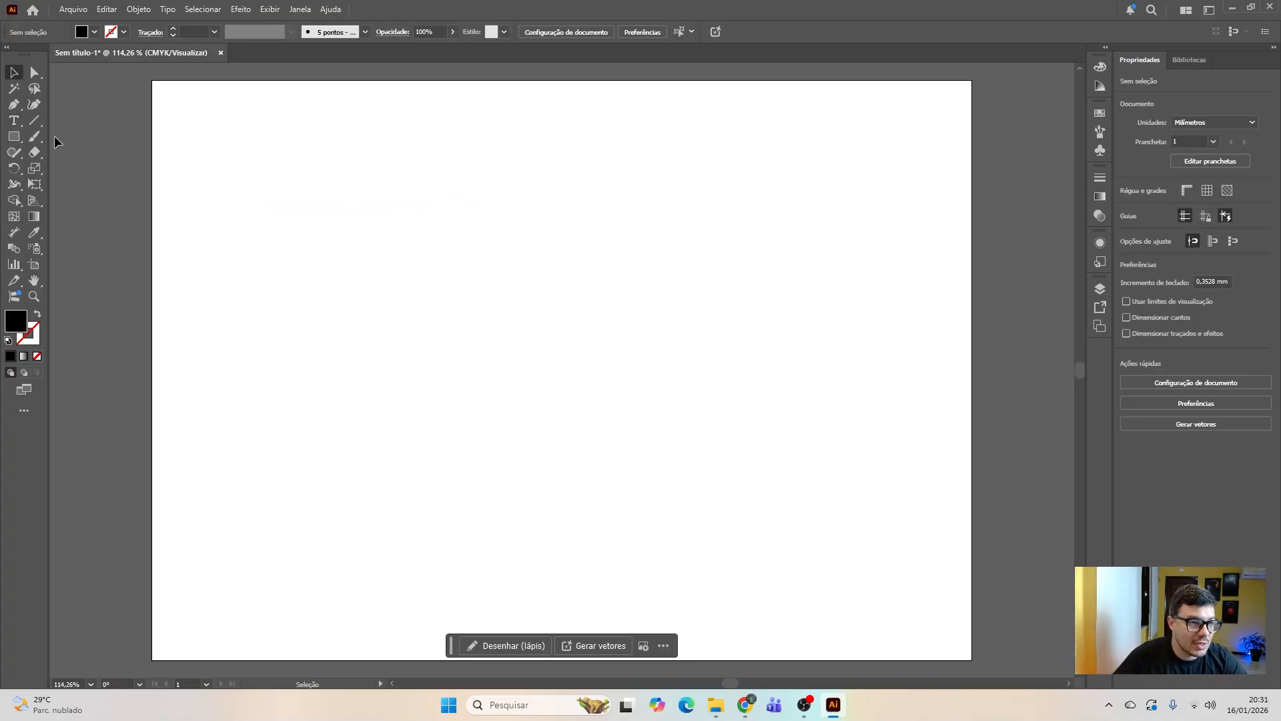
# Step: Draw an open three-point arch about 215 mm wide and 64 mm high across the artboard's upper half with the Pen tool
pyautogui.click(14, 105)
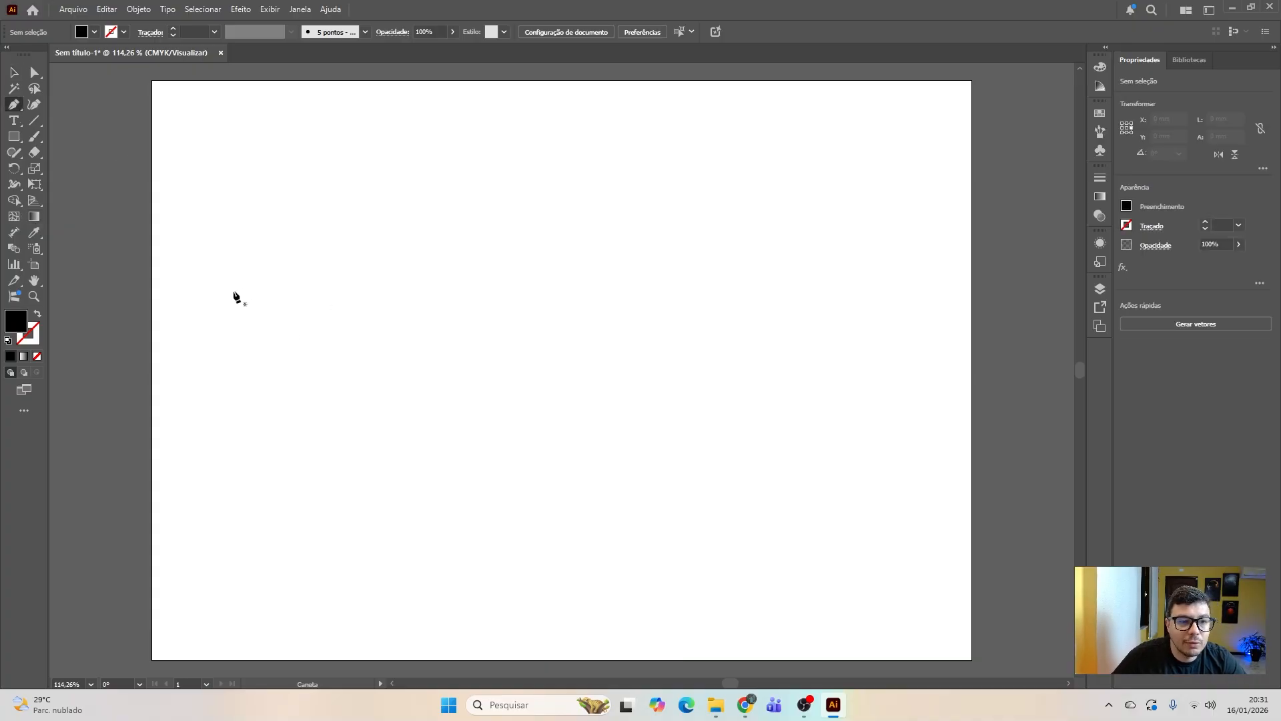
pyautogui.click(216, 320)
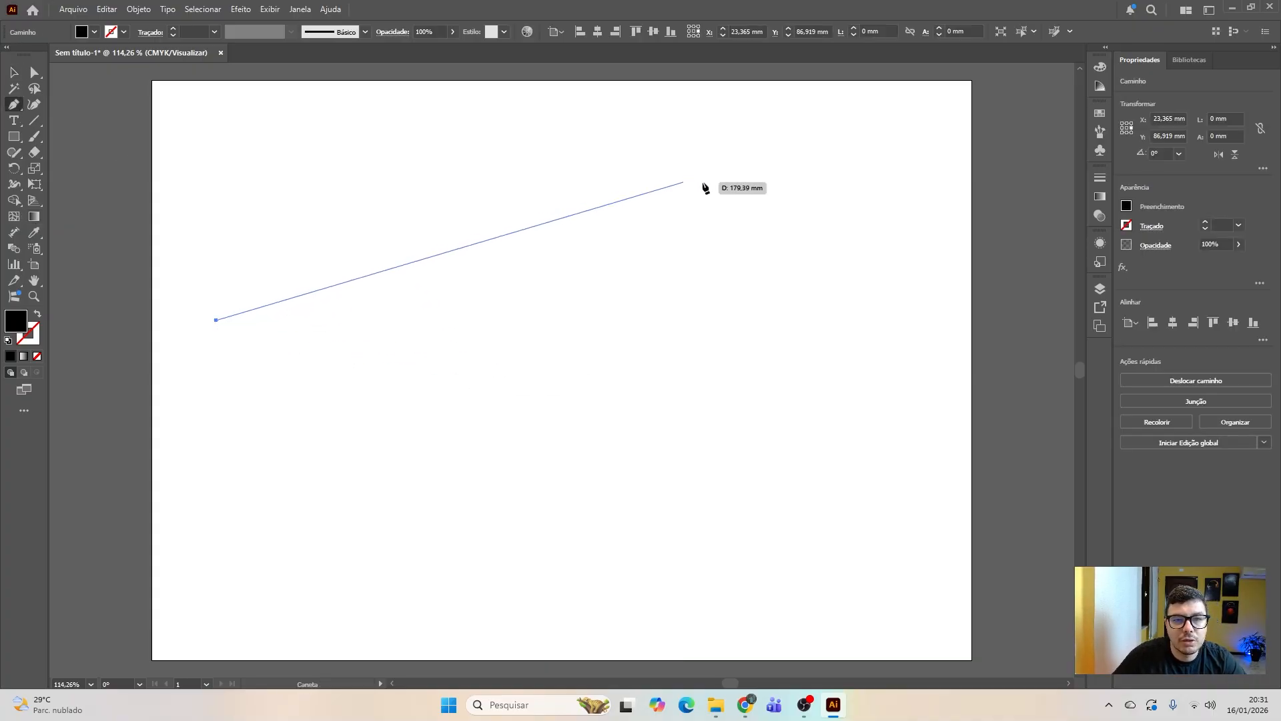
pyautogui.moveTo(522, 167); pyautogui.dragTo(734, 207)
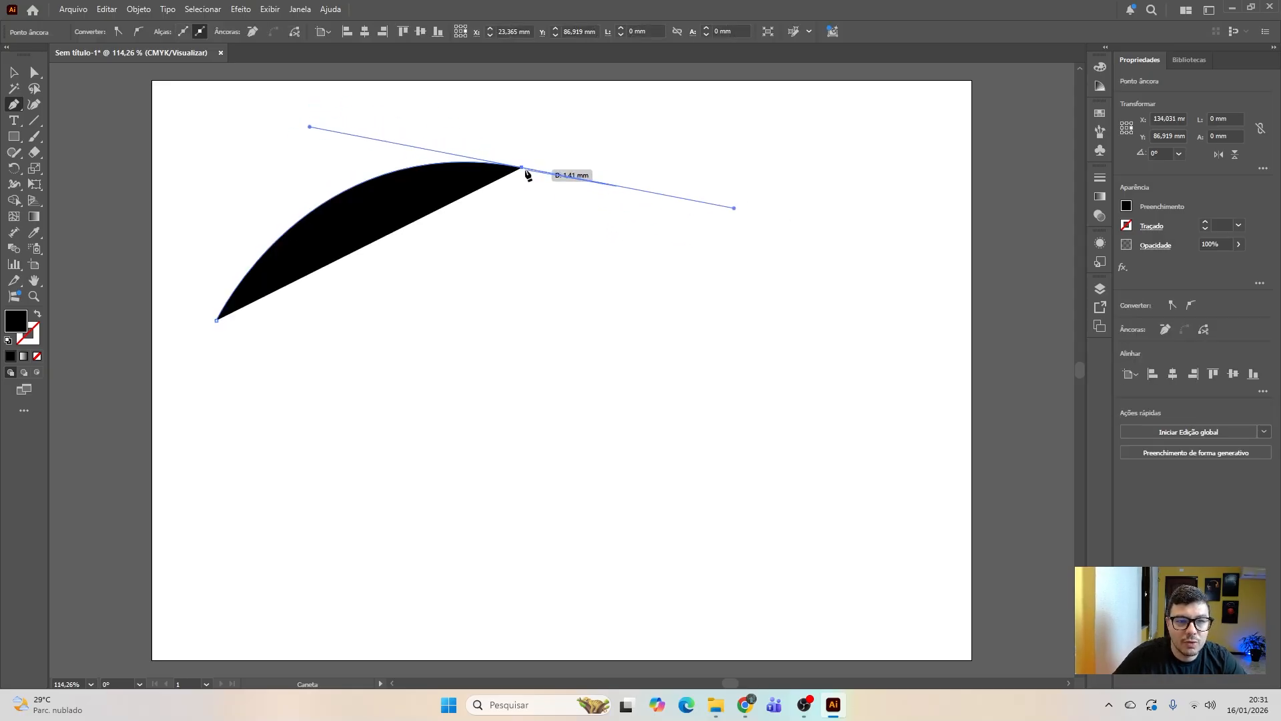
pyautogui.click(520, 167)
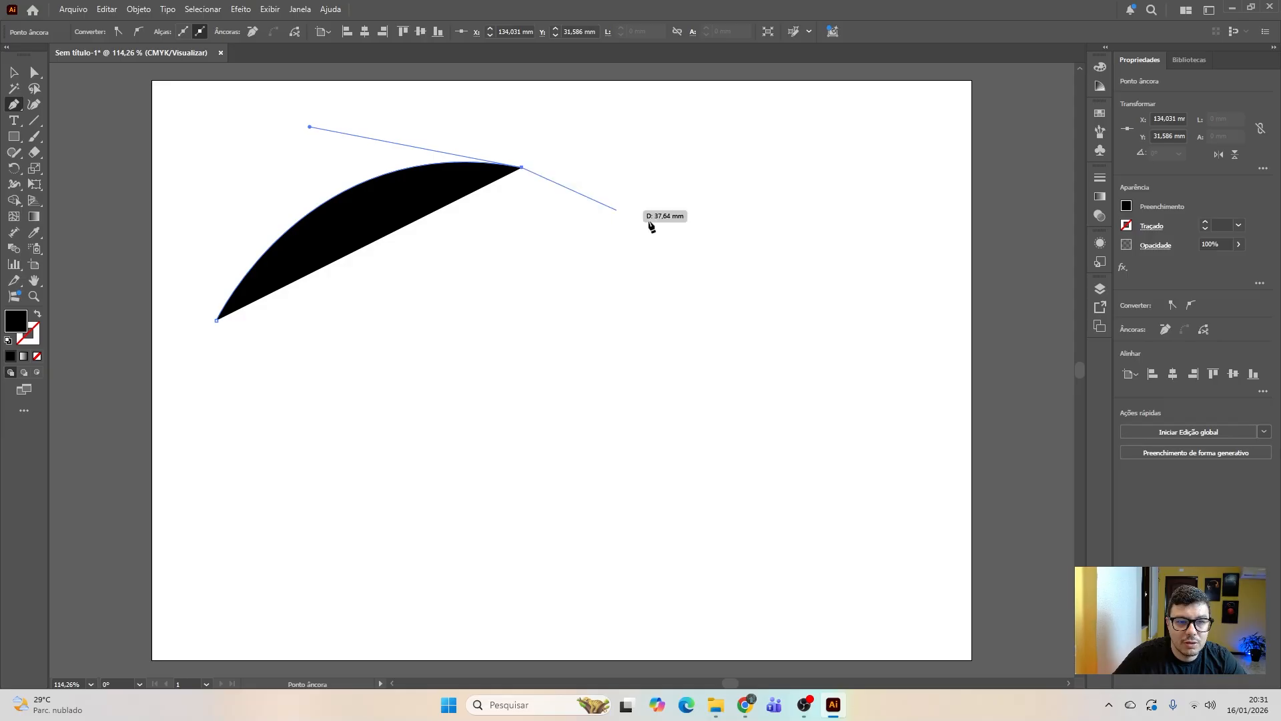
pyautogui.moveTo(837, 301); pyautogui.dragTo(884, 486)
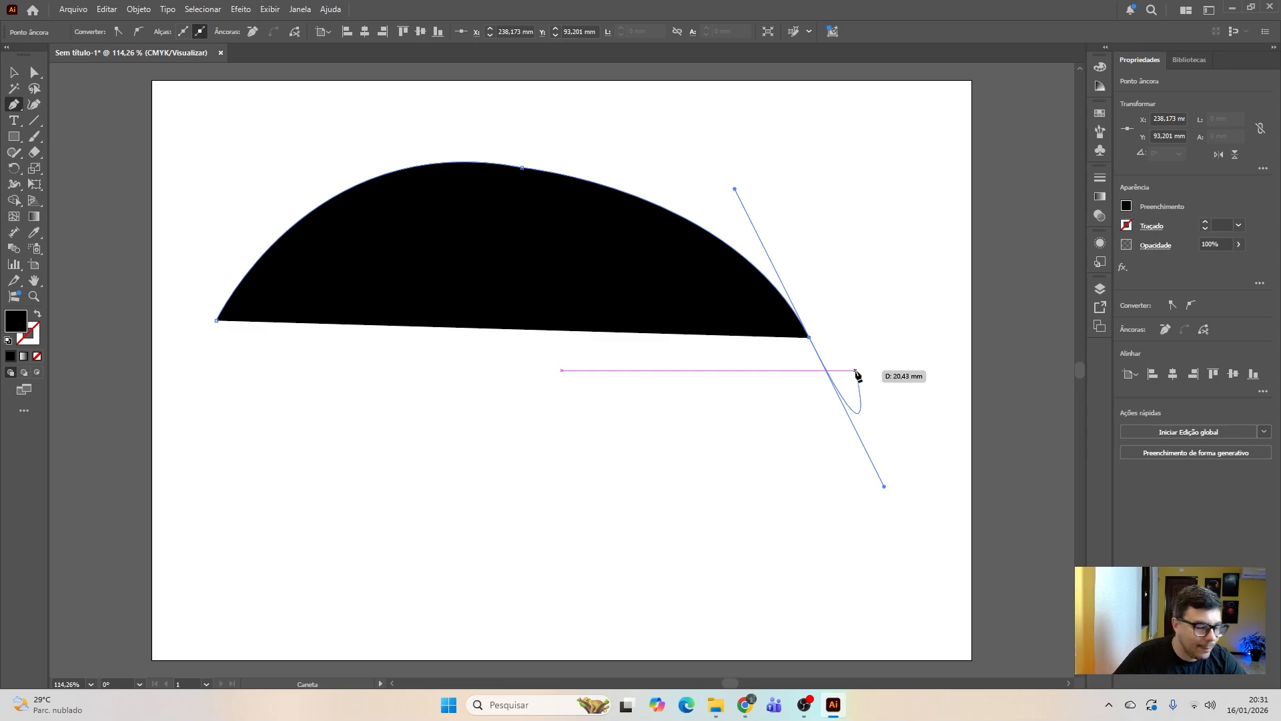
pyautogui.click(13, 73)
pyautogui.click(540, 416)
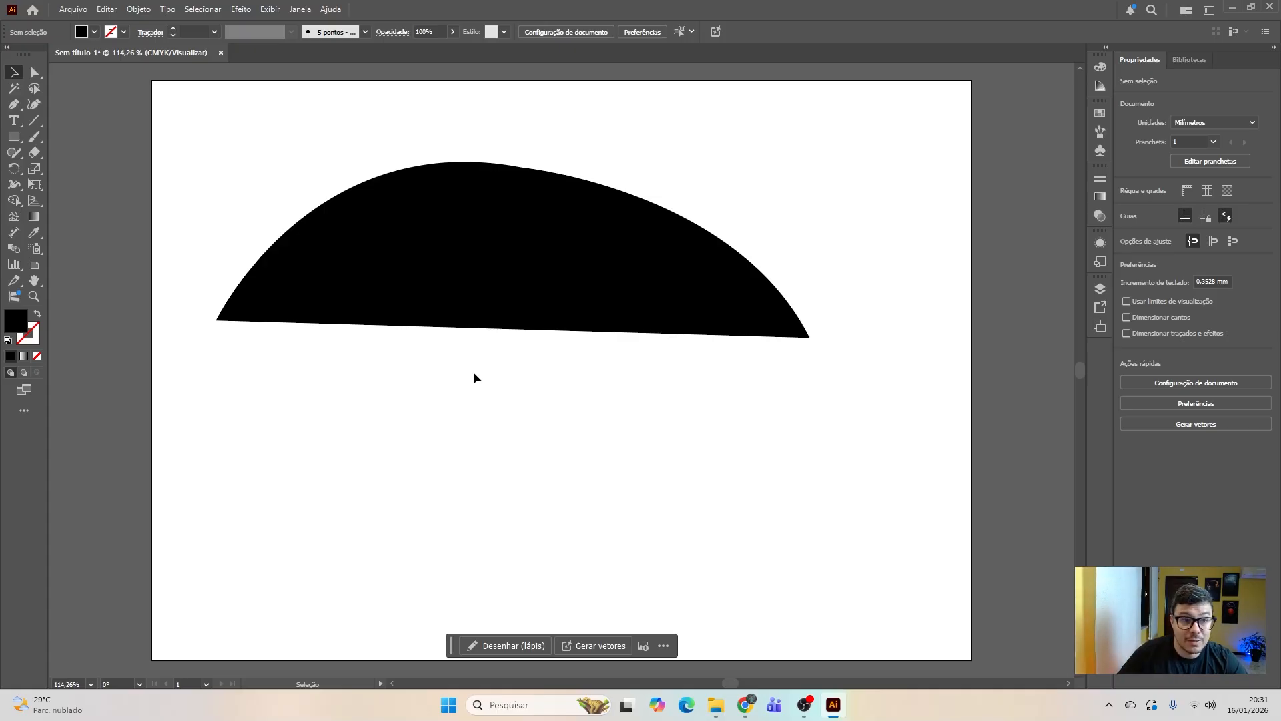
# Step: Remove the arch's fill and give it a black 2 pt stroke
pyautogui.click(486, 278)
pyautogui.click(95, 32)
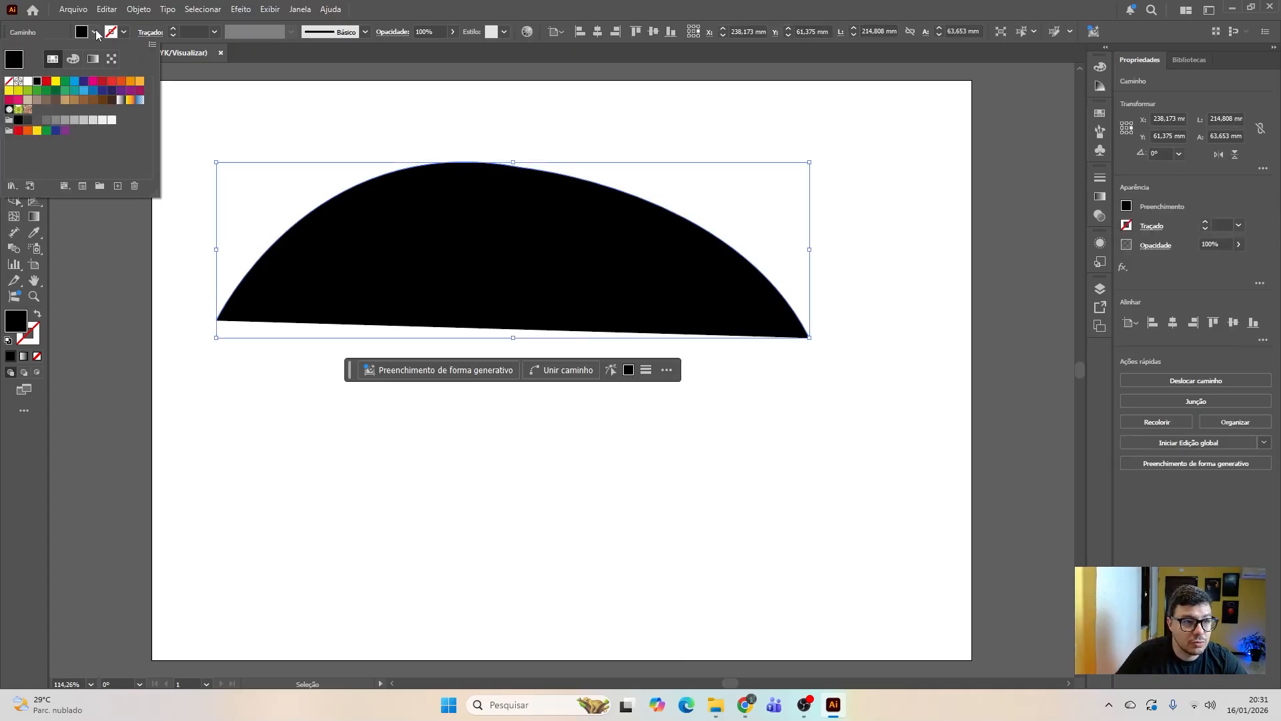
pyautogui.click(9, 81)
pyautogui.click(125, 32)
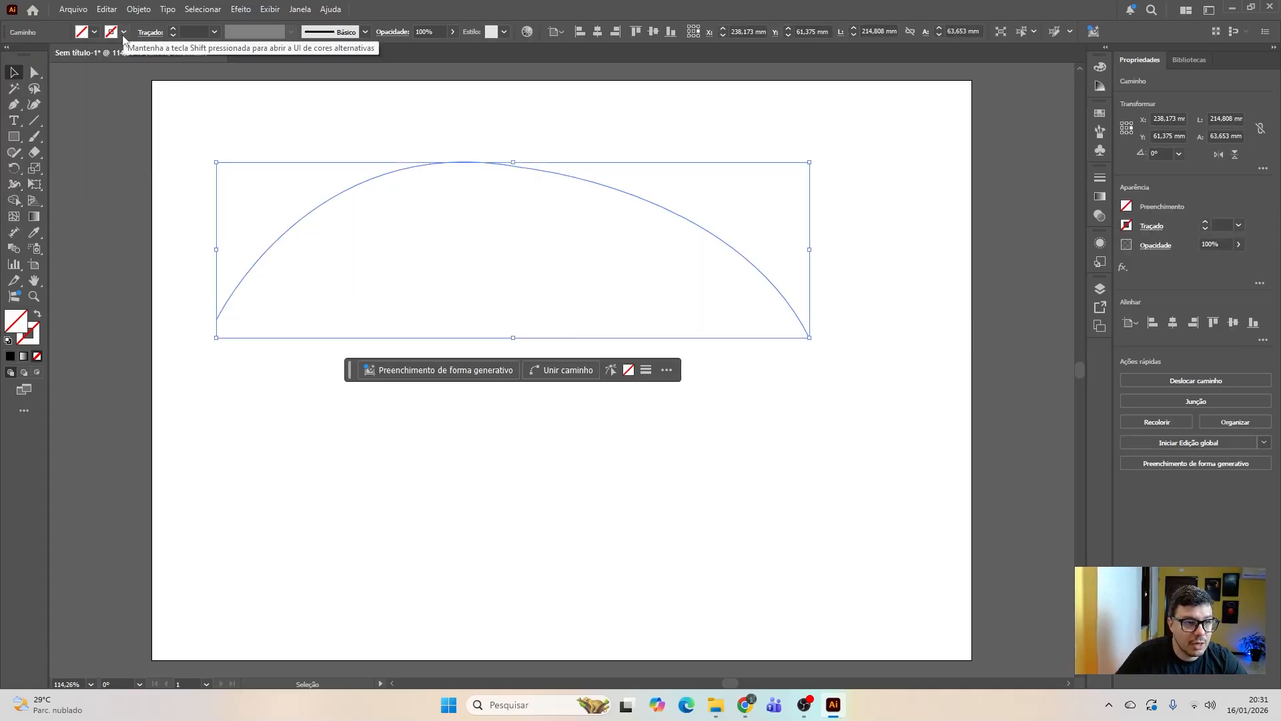
pyautogui.click(37, 81)
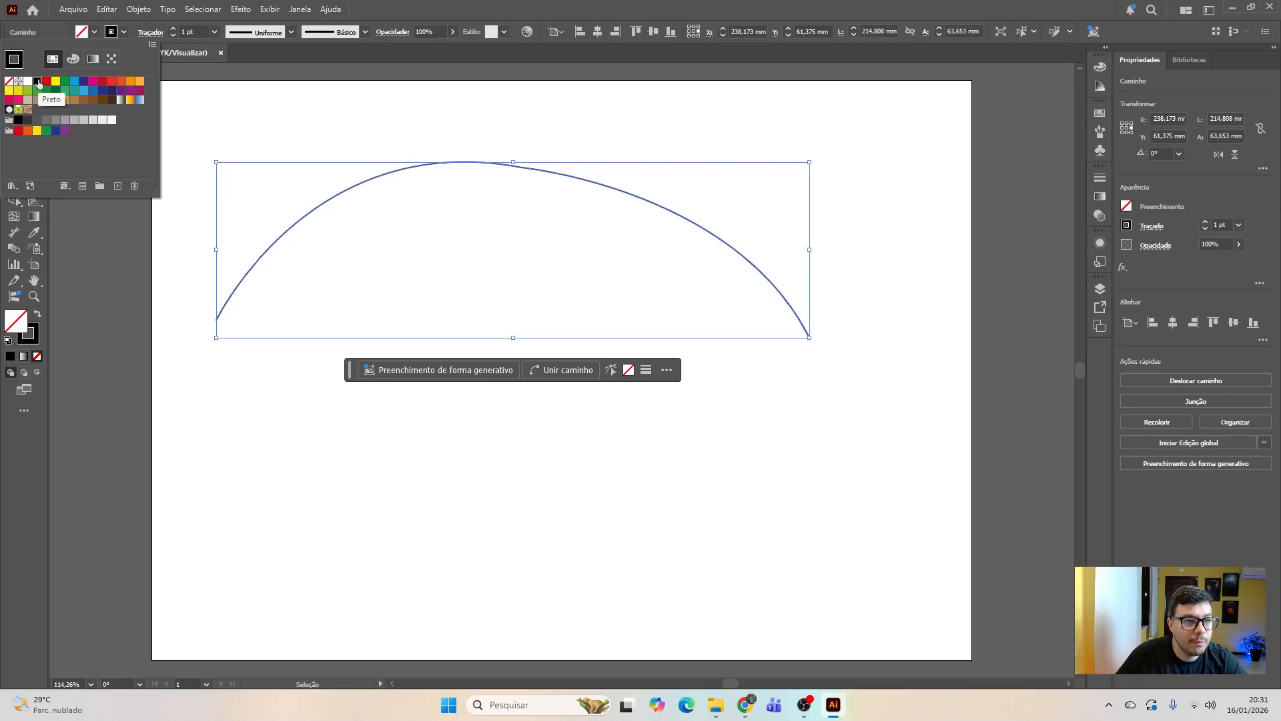
pyautogui.click(174, 29)
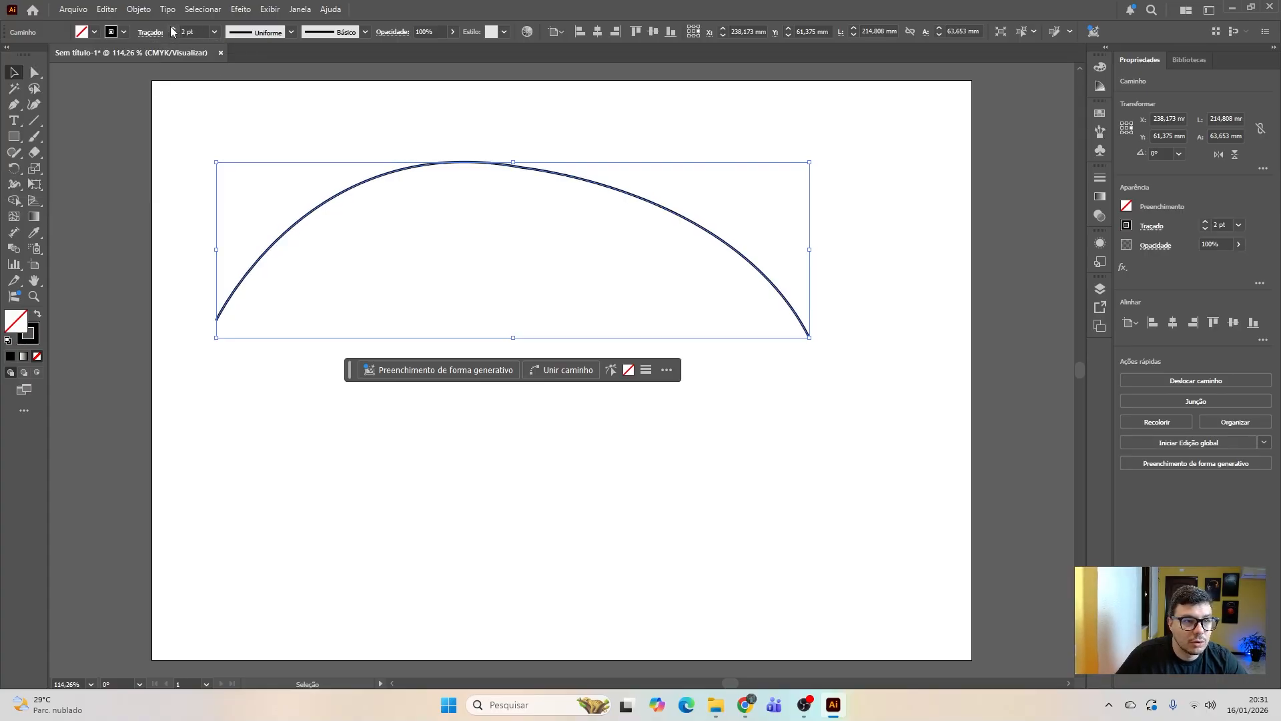
pyautogui.click(171, 135)
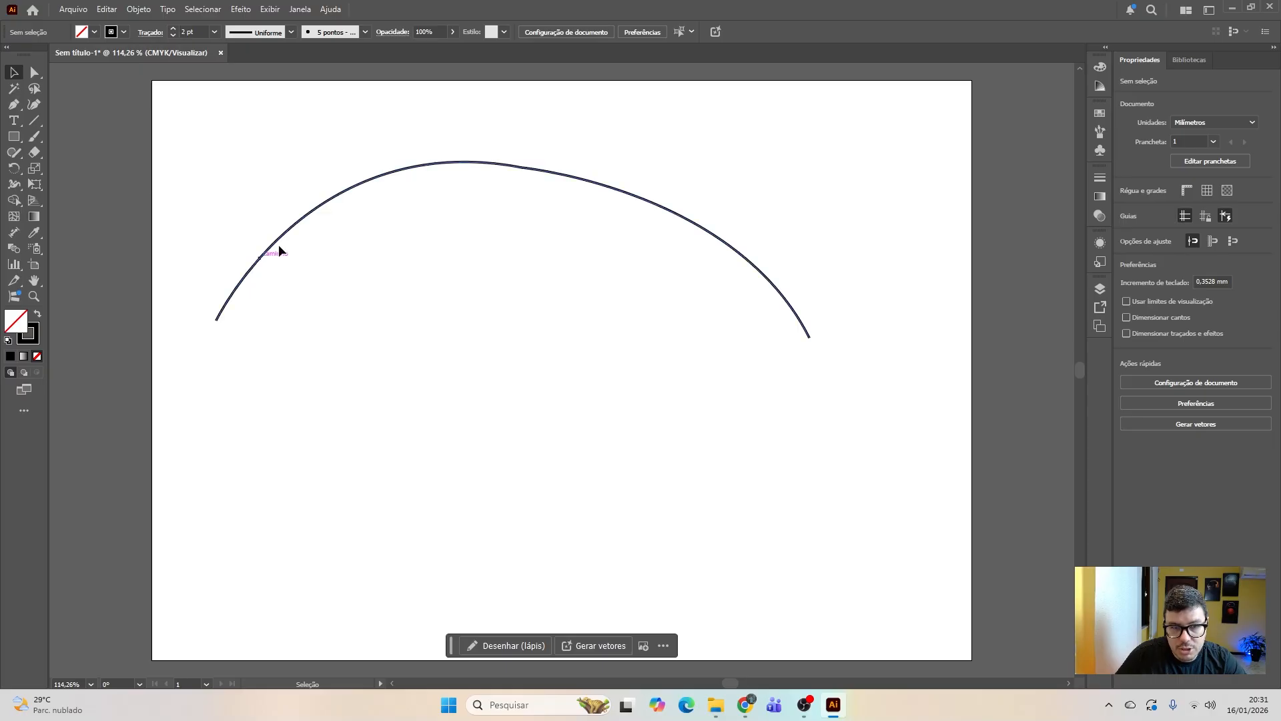
# Step: Convert the arch into a text path with the Type on a Path tool, starting the placeholder text near the curve's left end
pyautogui.click(13, 120)
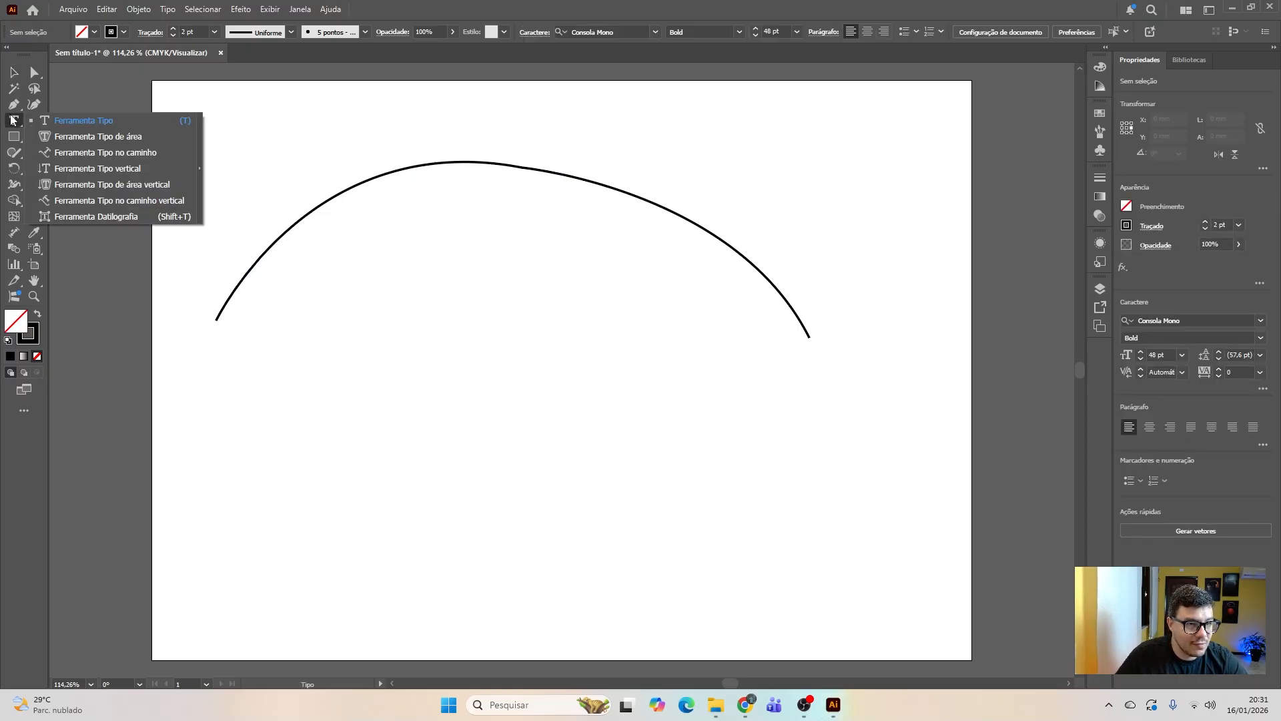
pyautogui.click(100, 153)
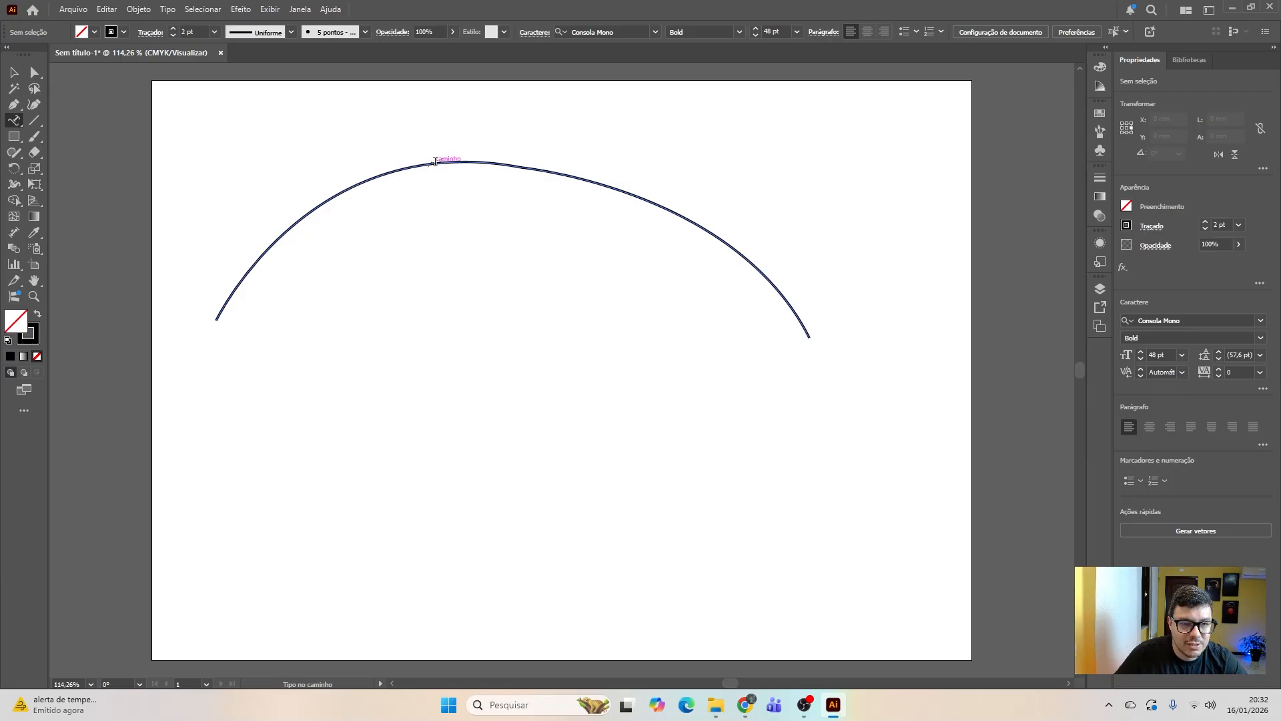
pyautogui.click(223, 307)
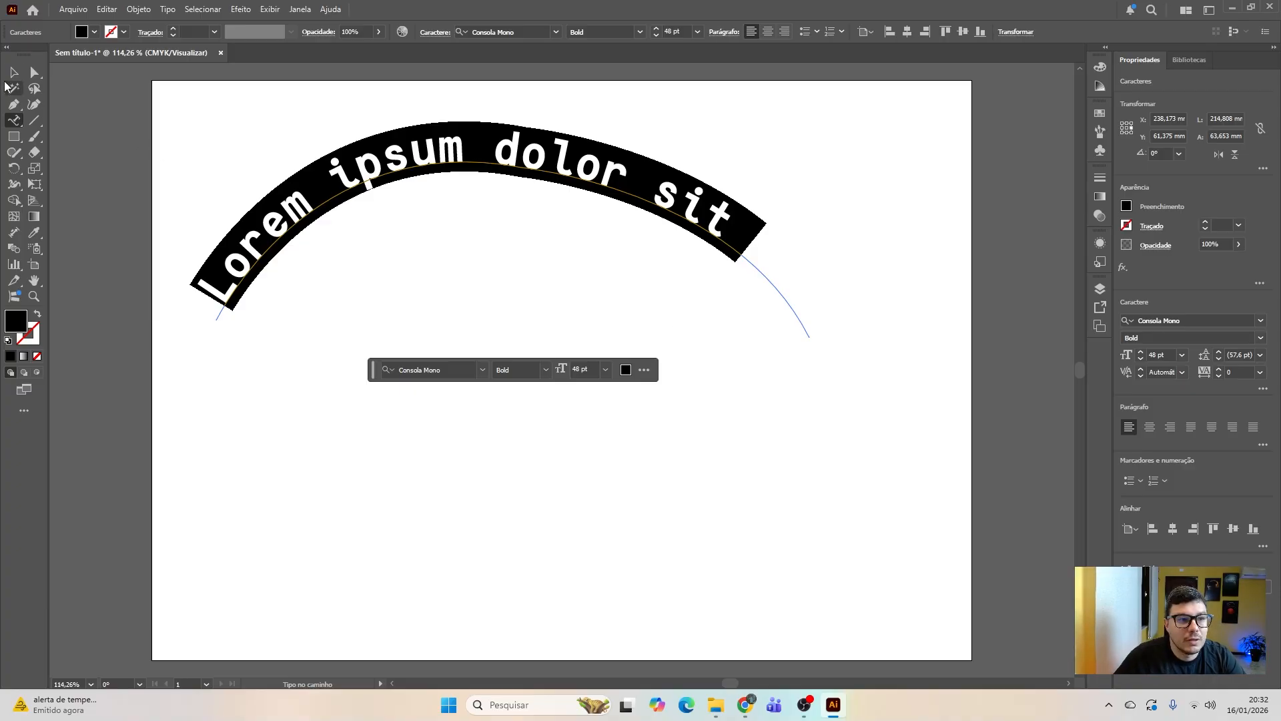
pyautogui.click(9, 75)
pyautogui.click(623, 459)
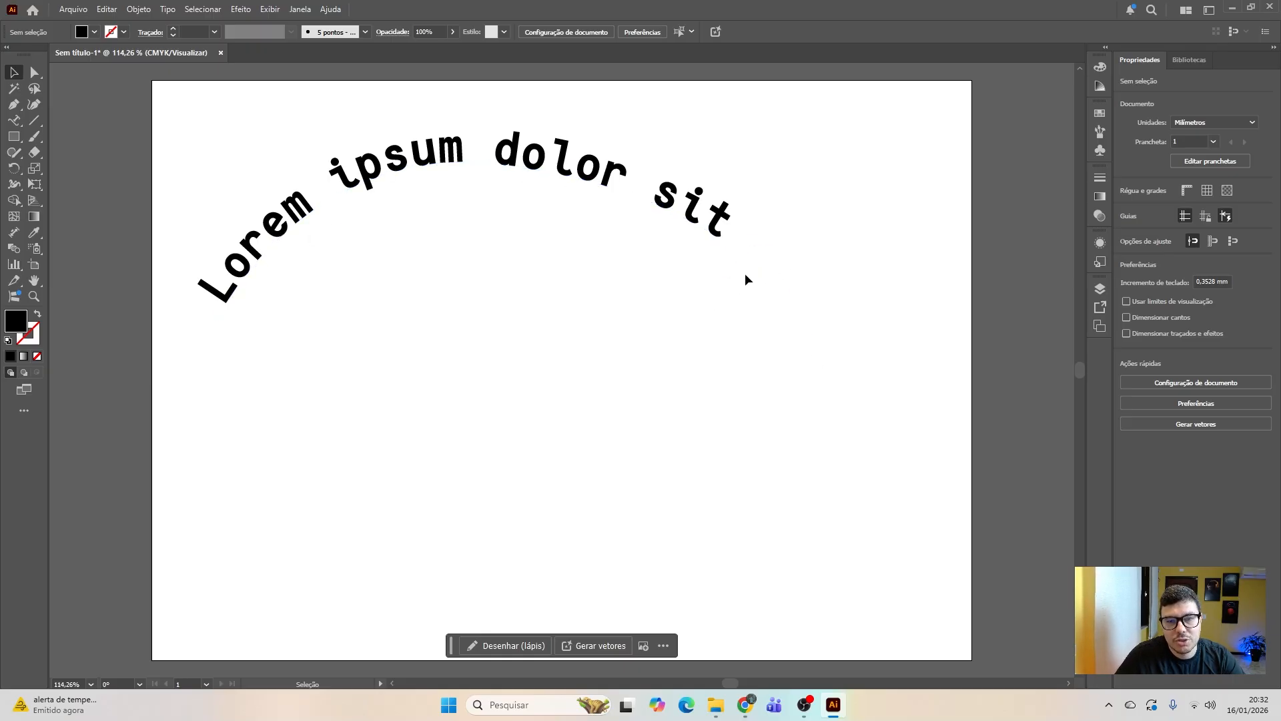
# Step: Insert filler letters starting "dwadwadawdawdawdwadwa" after "Lore" in the path text, enough to overrun the curve
pyautogui.click(728, 230)
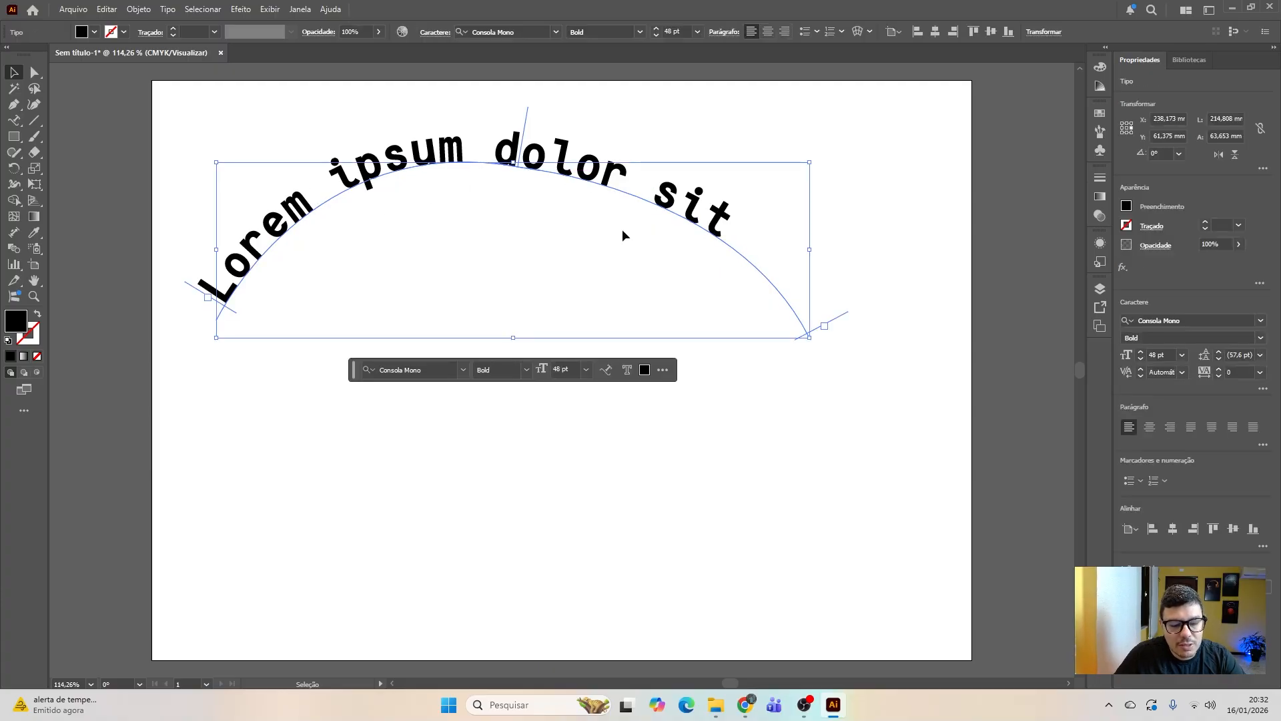
pyautogui.press('t')
pyautogui.click(14, 122)
pyautogui.click(62, 122)
pyautogui.click(284, 200)
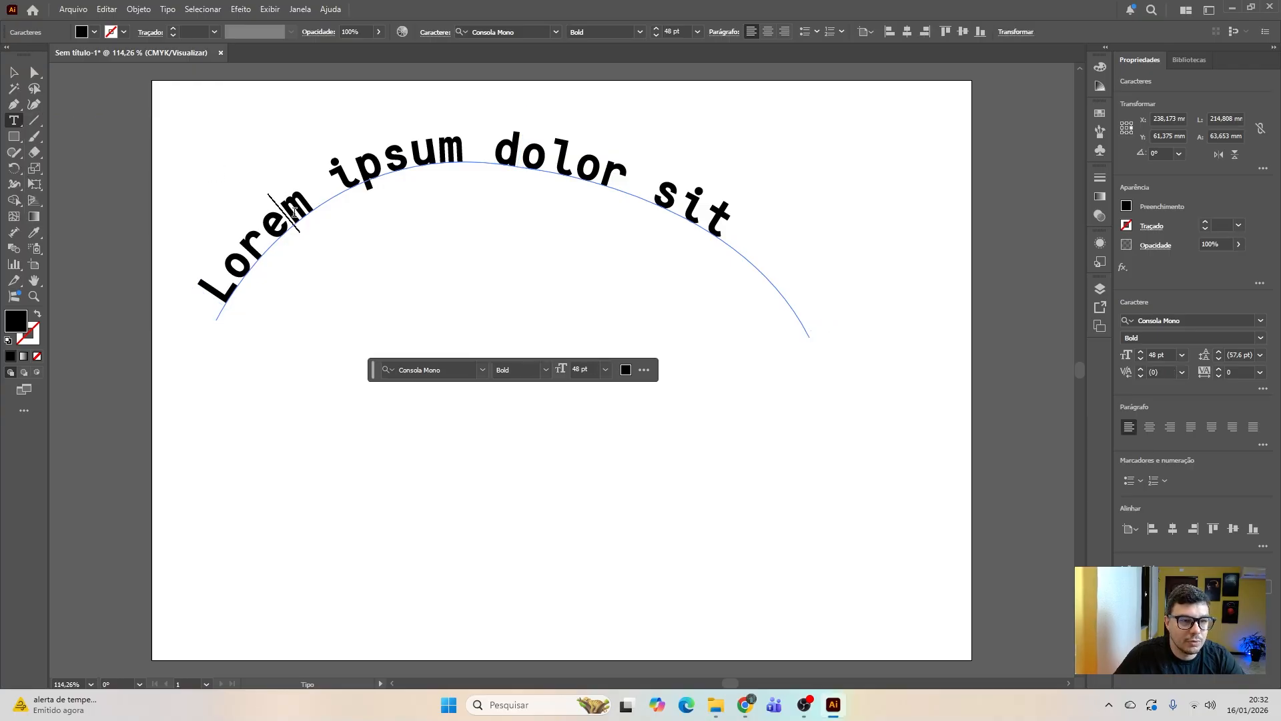
pyautogui.write('dwadwadawdawdawdwad')
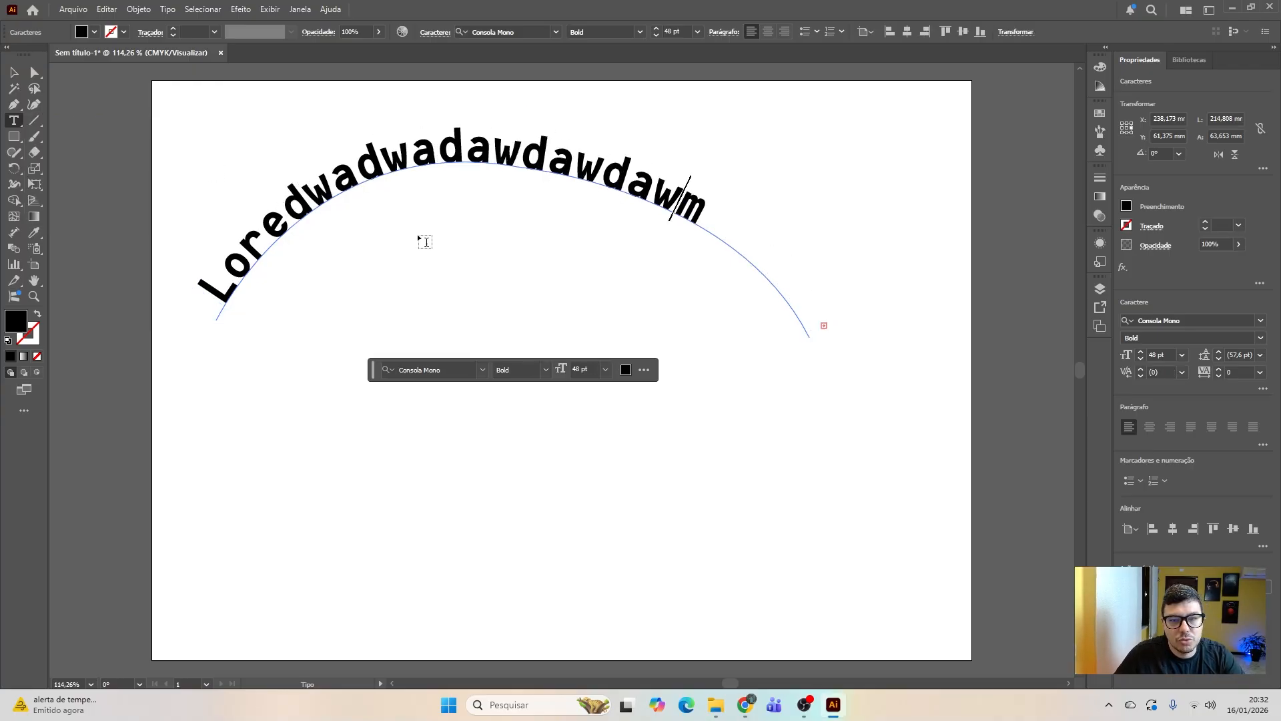
pyautogui.write('wa')
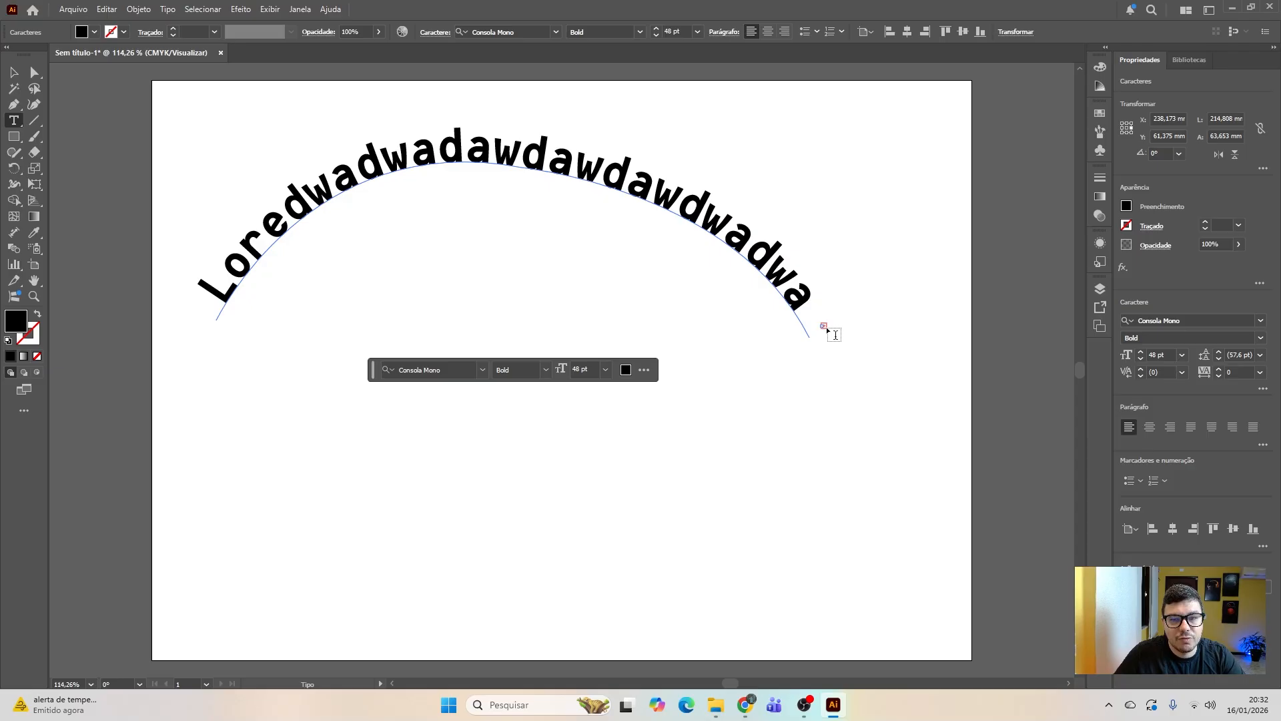
pyautogui.press('Escape')
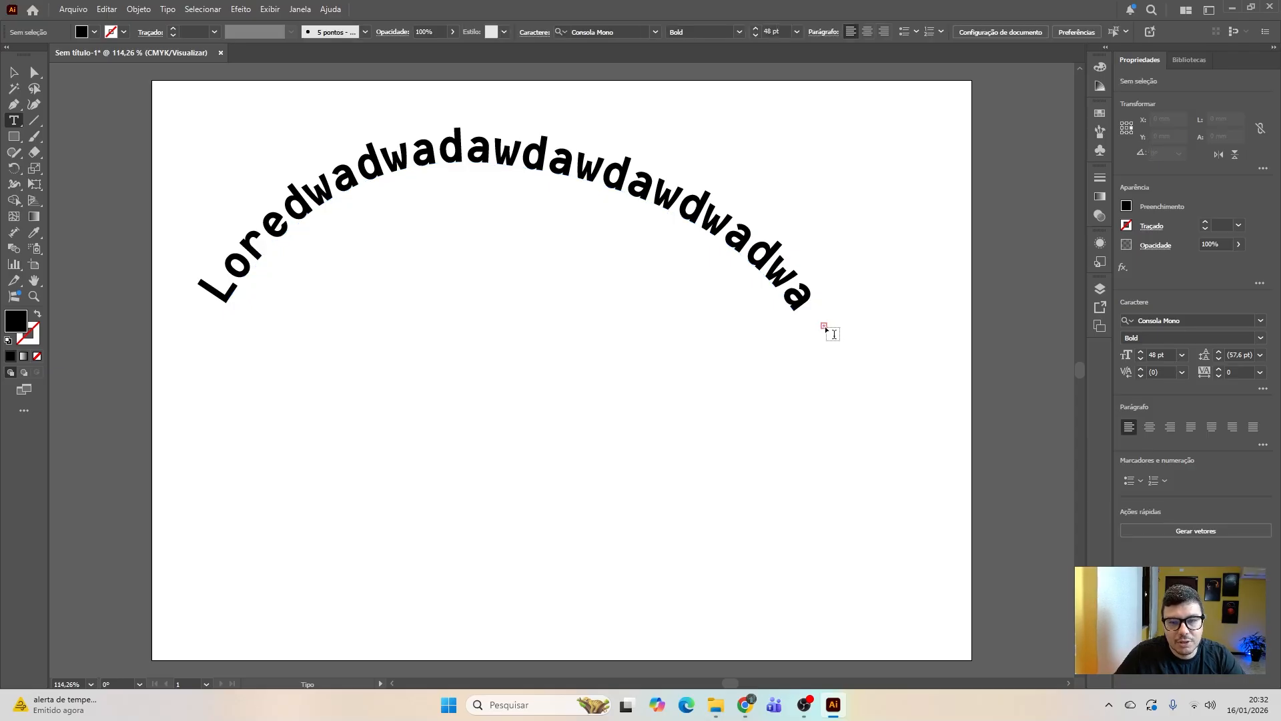
pyautogui.click(825, 327)
pyautogui.press('BackSpace')
pyautogui.press('Escape')
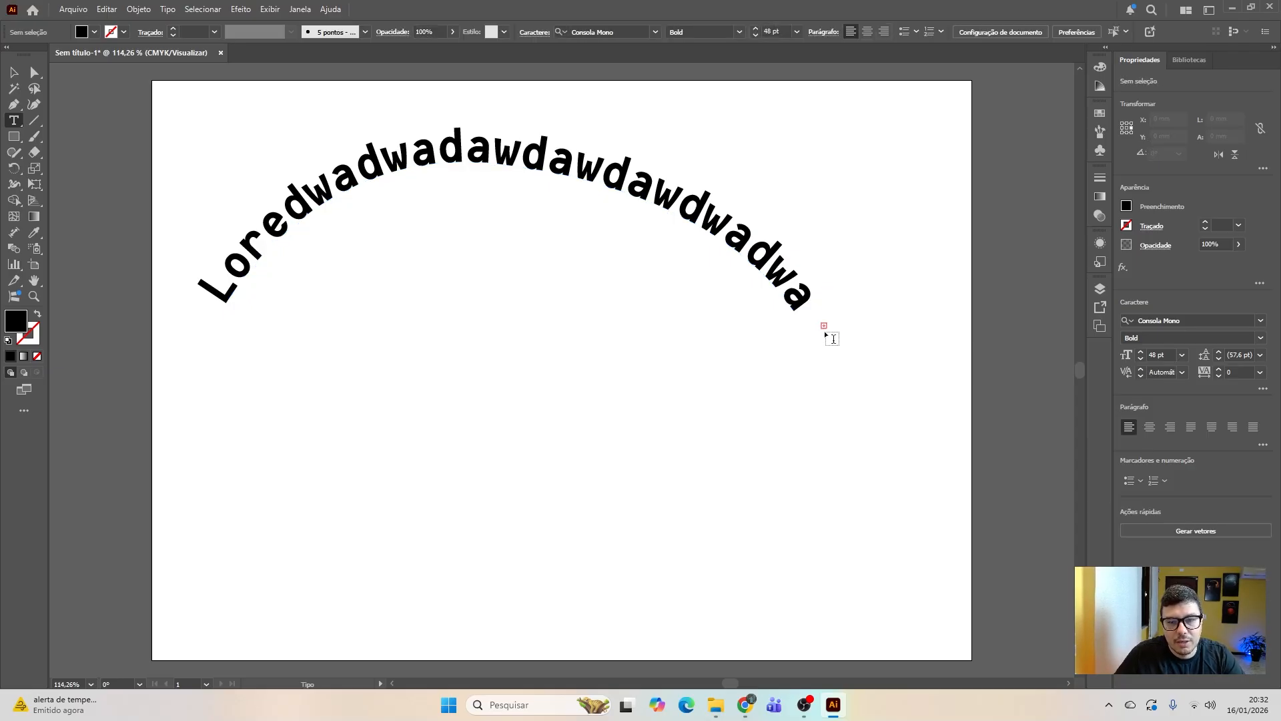
# Step: Continue the overflowing path text on a linked copy of the curve and place that copy directly beneath the first arch
pyautogui.press('a')
pyautogui.press('v')
pyautogui.click(507, 157)
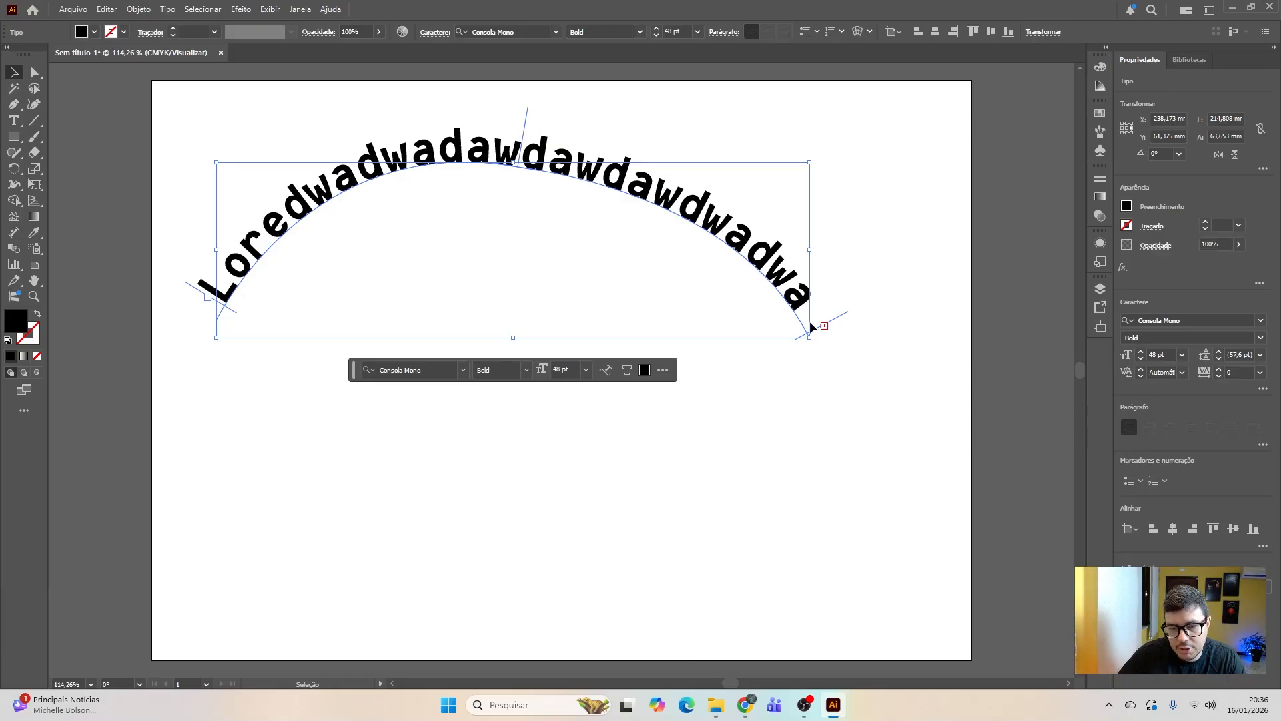
pyautogui.click(33, 73)
pyautogui.click(33, 73)
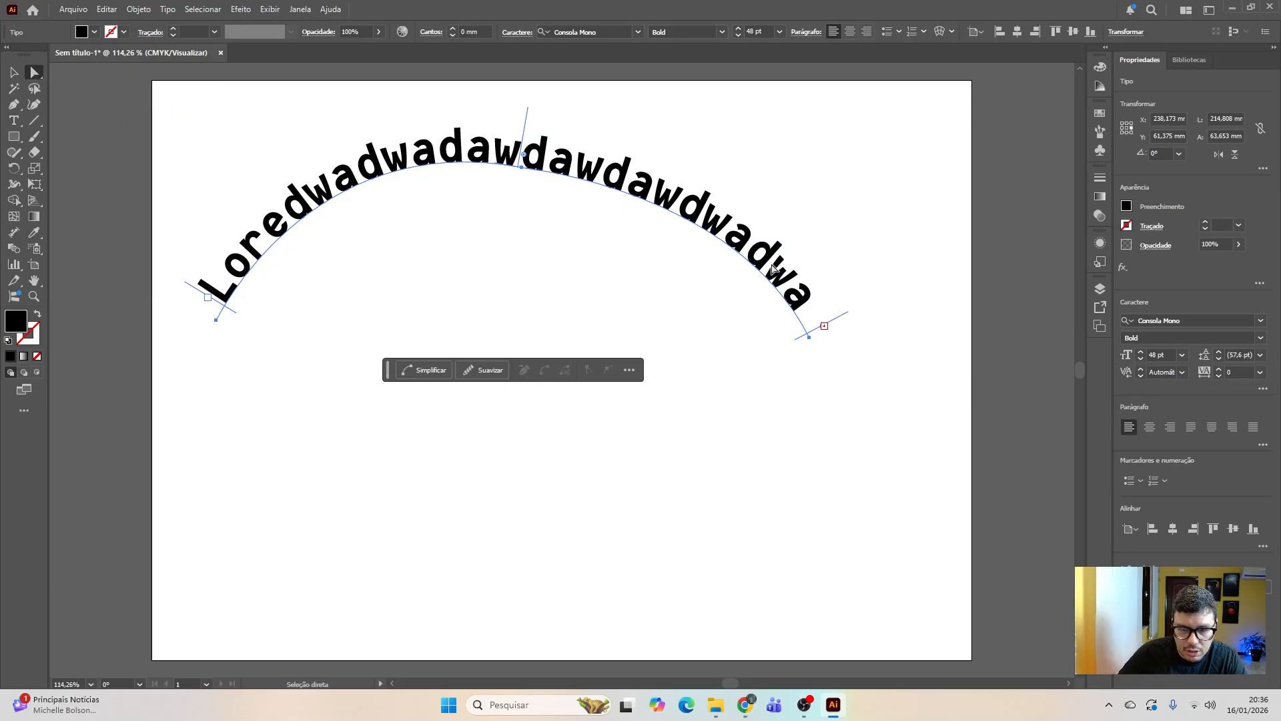
pyautogui.doubleClick(825, 327)
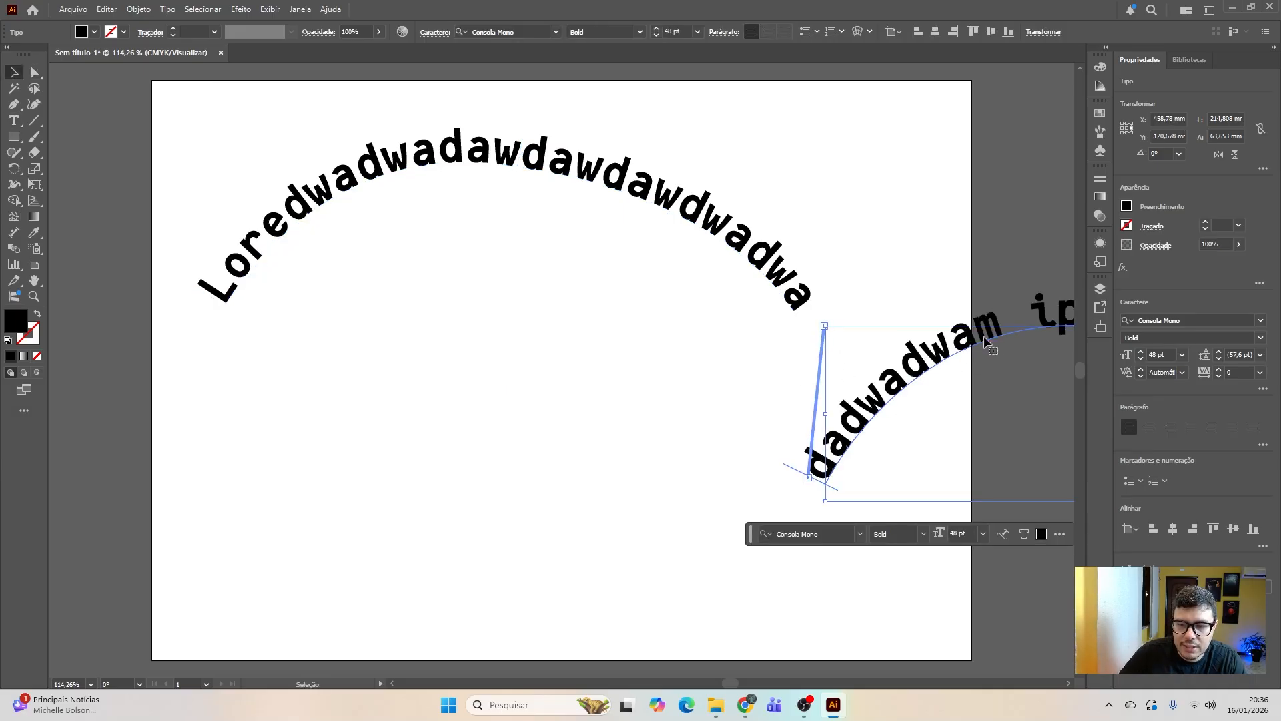
pyautogui.moveTo(963, 345); pyautogui.dragTo(378, 264)
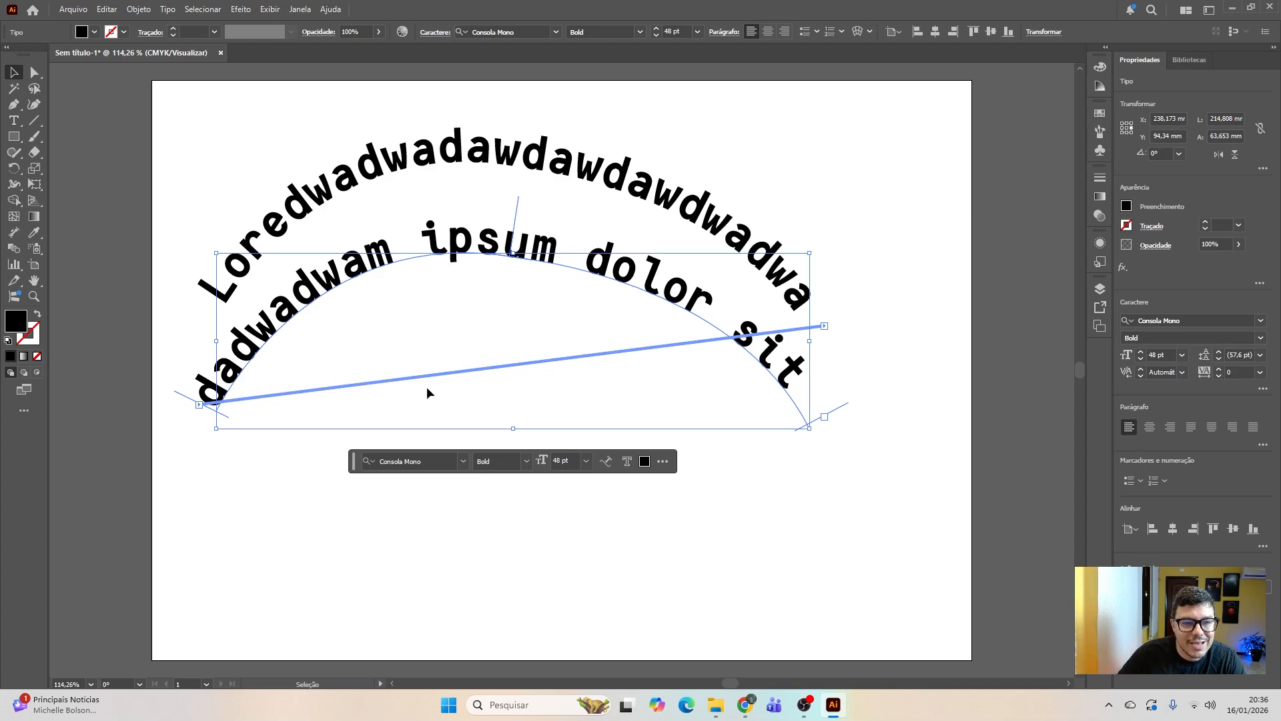
pyautogui.click(927, 281)
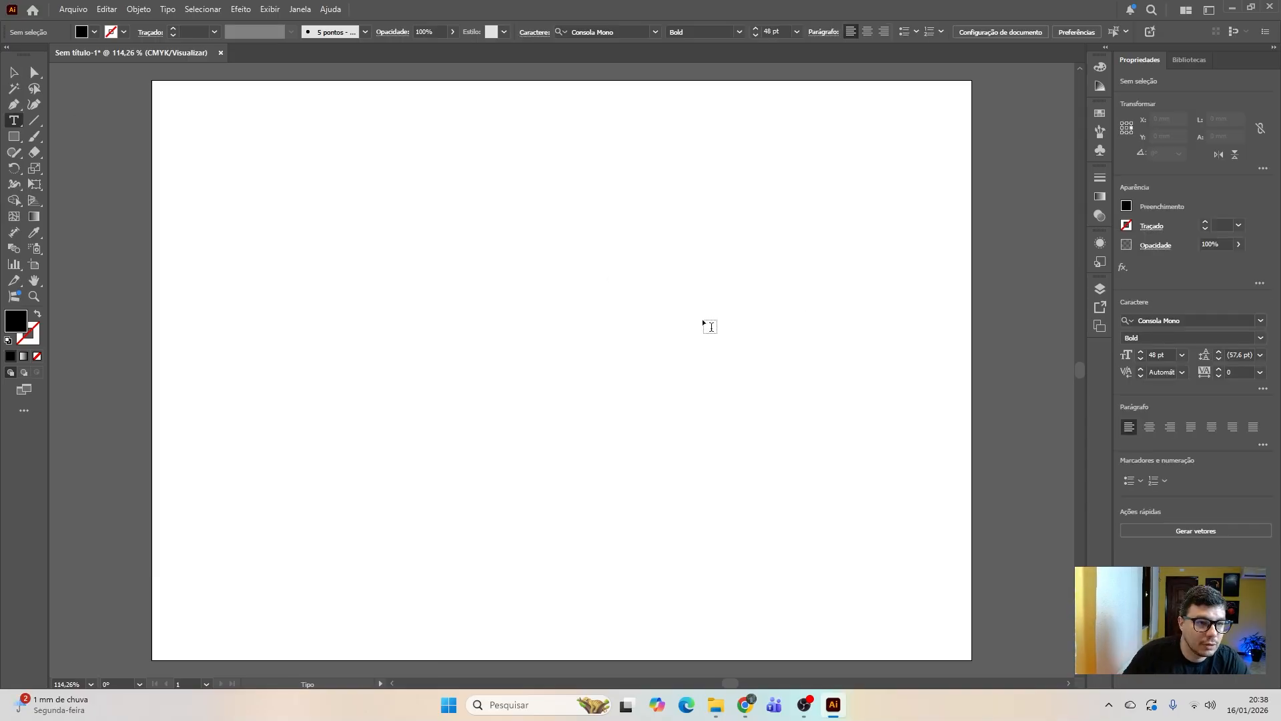
# Step: Create an area text frame about 235 mm wide and 125 mm high on the empty artboard with the Type tool
pyautogui.moveTo(231, 155); pyautogui.dragTo(879, 500)
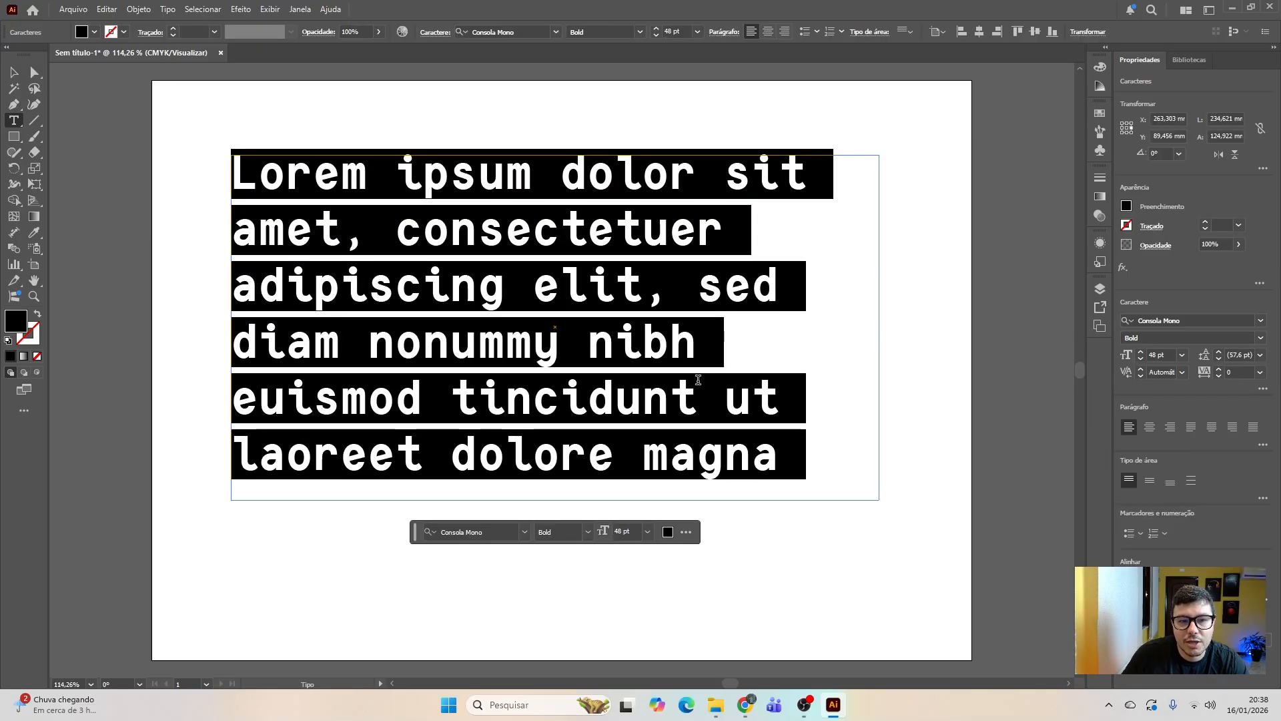
# Step: Set the area text to 36 pt and color the text through "magn" with a dark red fill
pyautogui.click(697, 32)
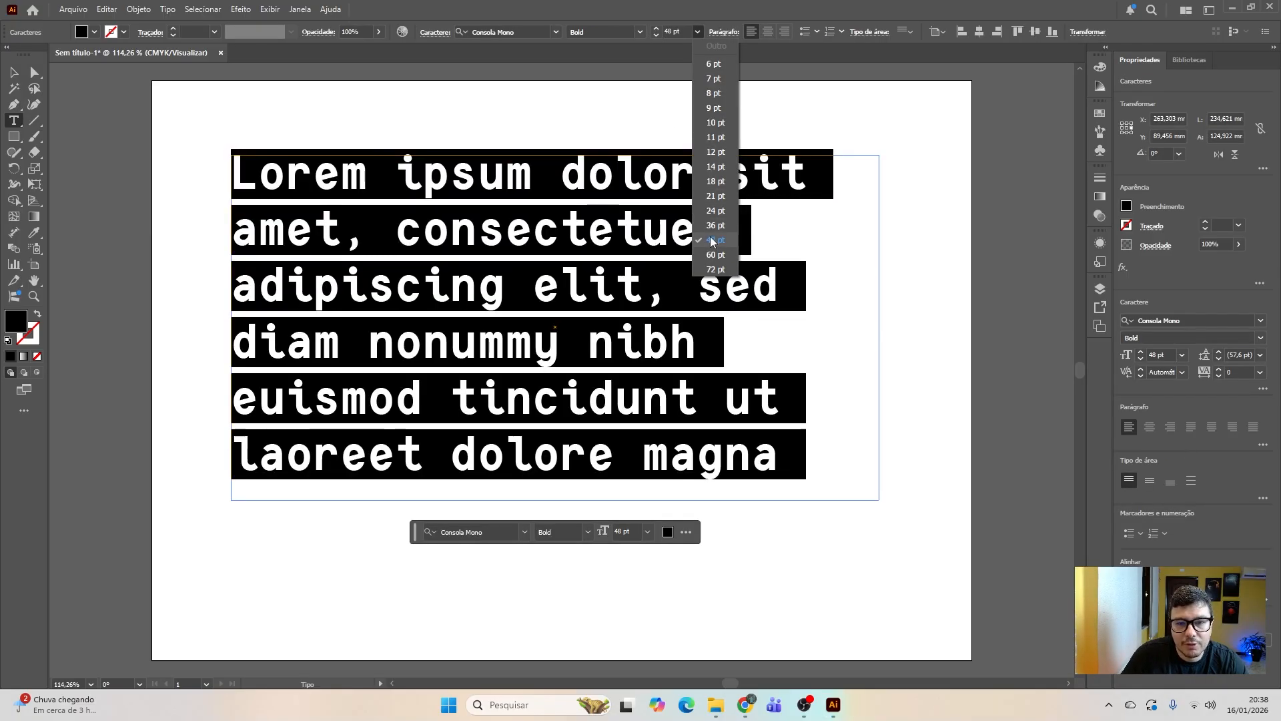
pyautogui.click(715, 225)
pyautogui.click(389, 349)
pyautogui.moveTo(317, 341); pyautogui.dragTo(207, 181)
pyautogui.click(94, 32)
pyautogui.click(94, 32)
pyautogui.click(102, 81)
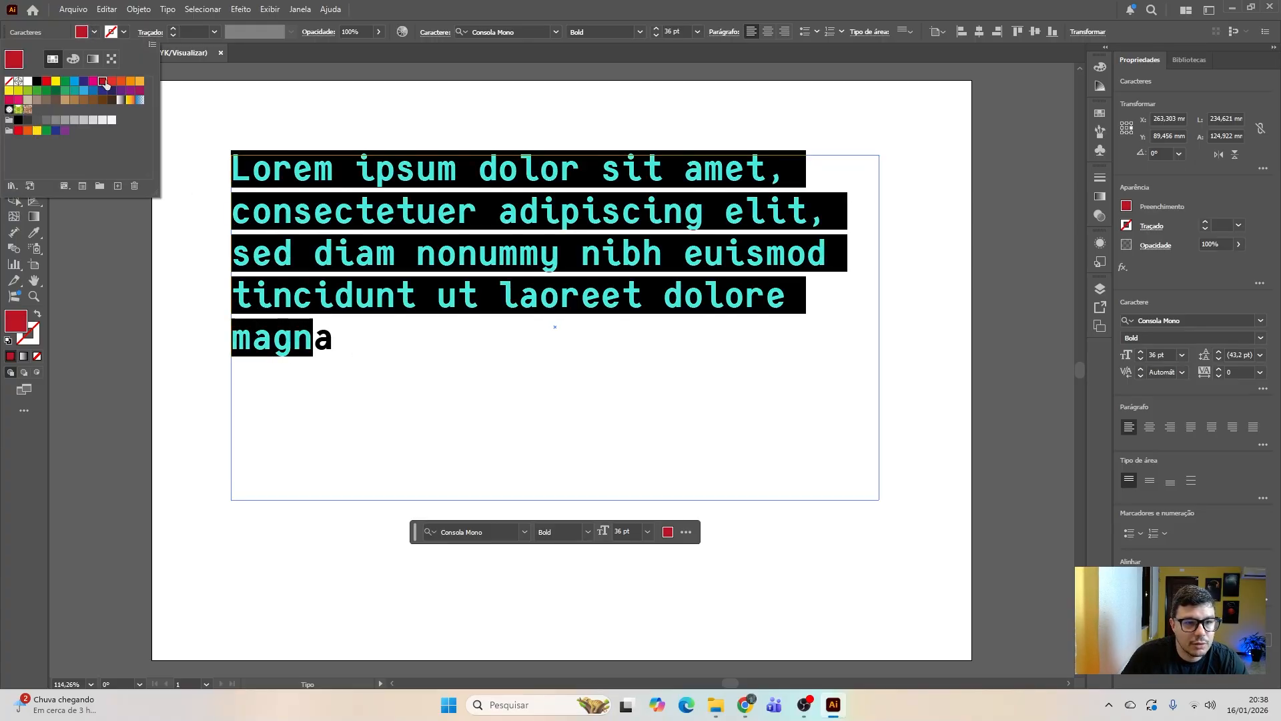
pyautogui.keyDown('ctrl'); pyautogui.click(101, 265); pyautogui.keyUp('ctrl')
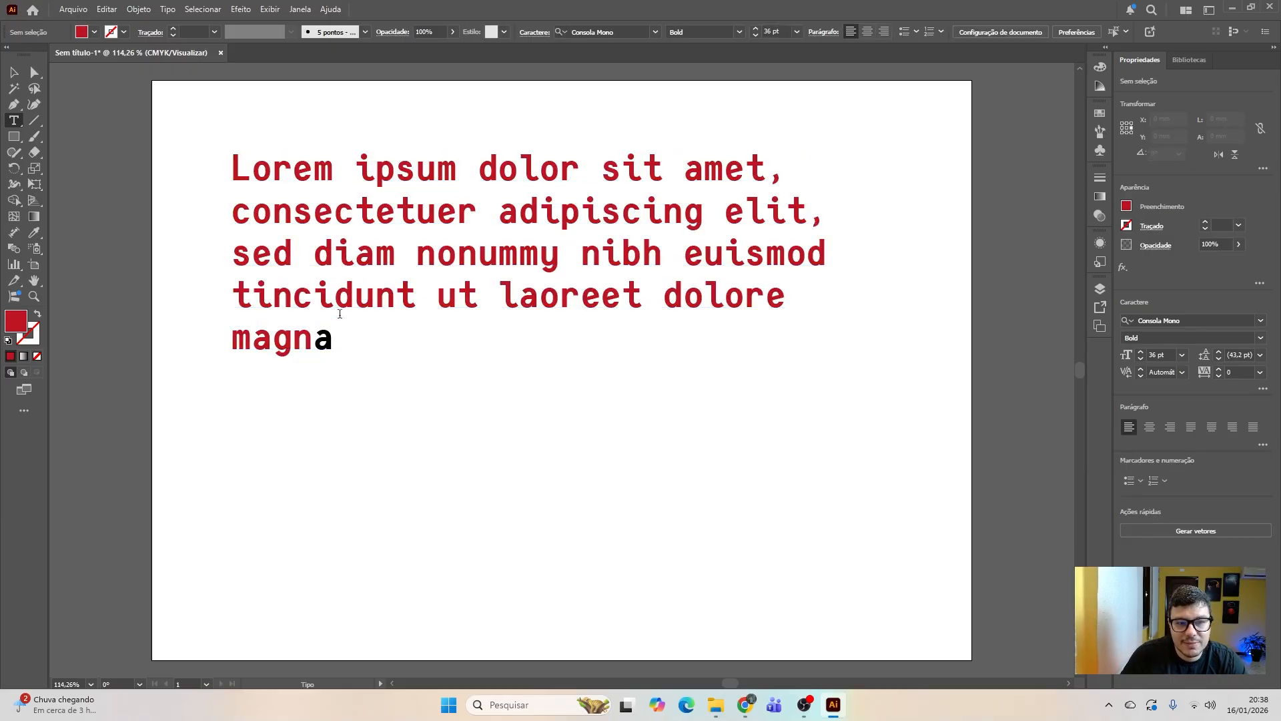
# Step: Color only the word "nonummy" in the area text with a green fill
pyautogui.moveTo(417, 254); pyautogui.dragTo(553, 252)
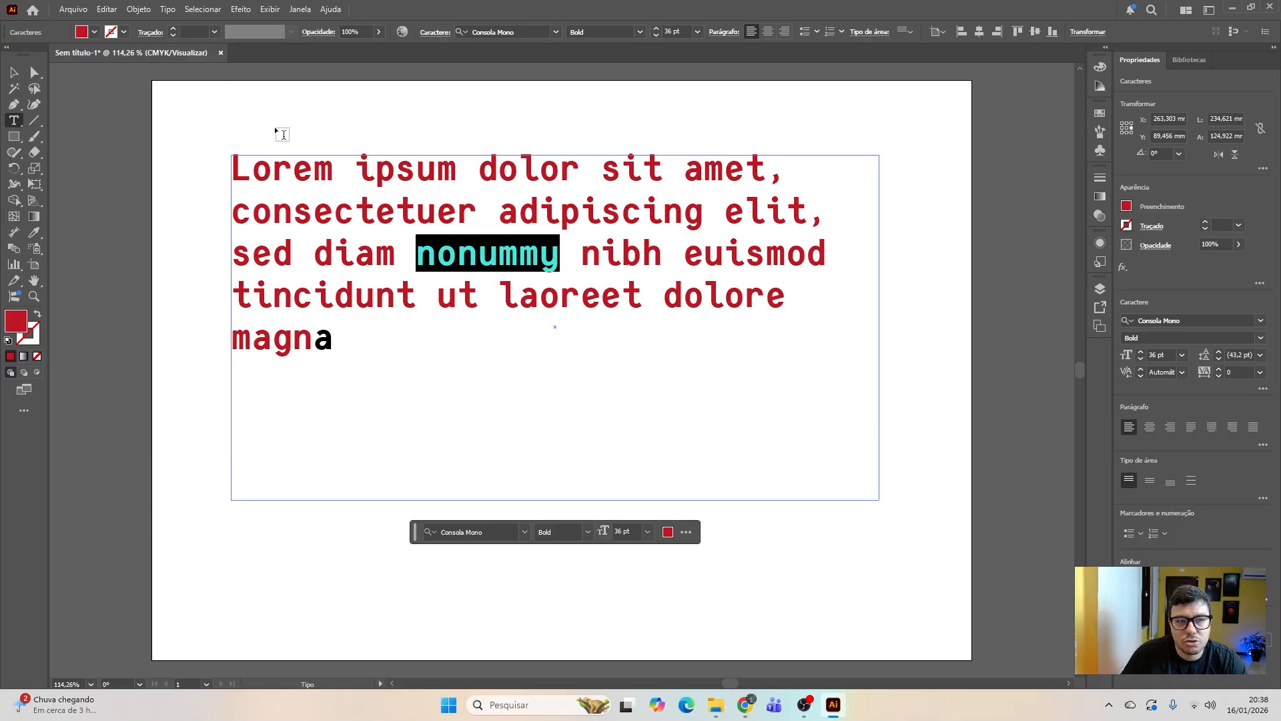
pyautogui.click(93, 34)
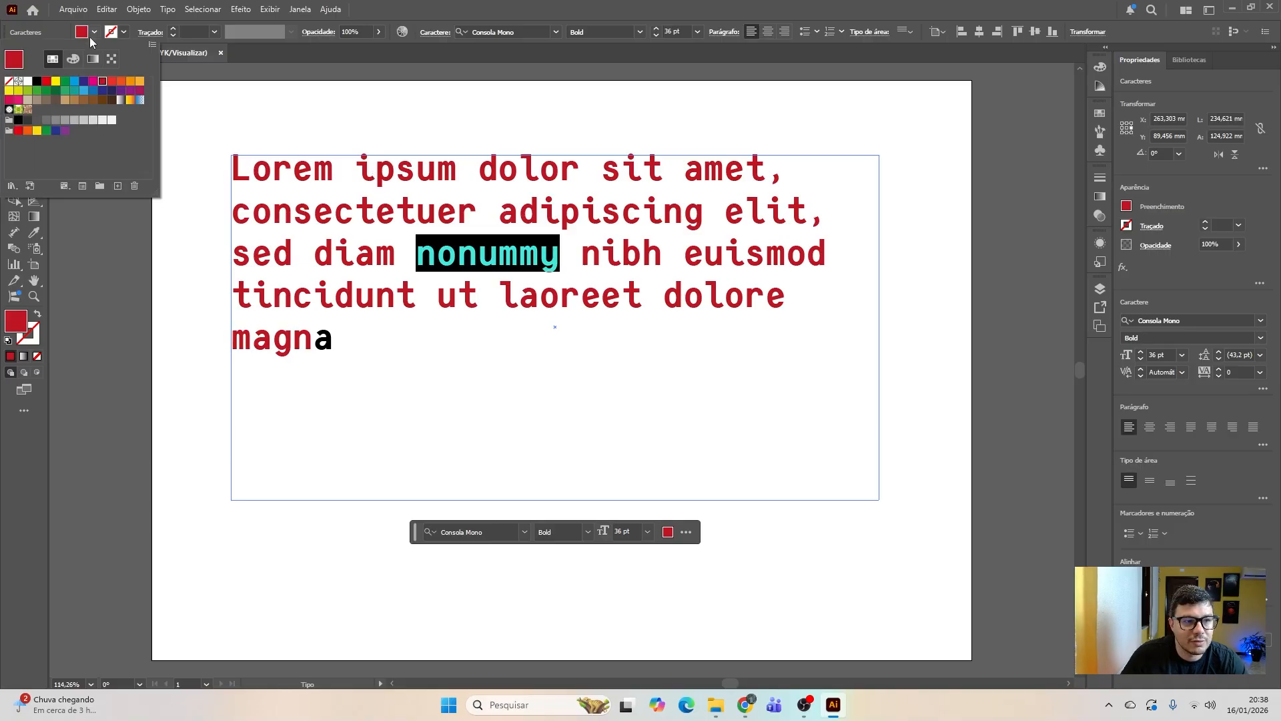
pyautogui.click(36, 91)
pyautogui.click(399, 319)
pyautogui.click(404, 432)
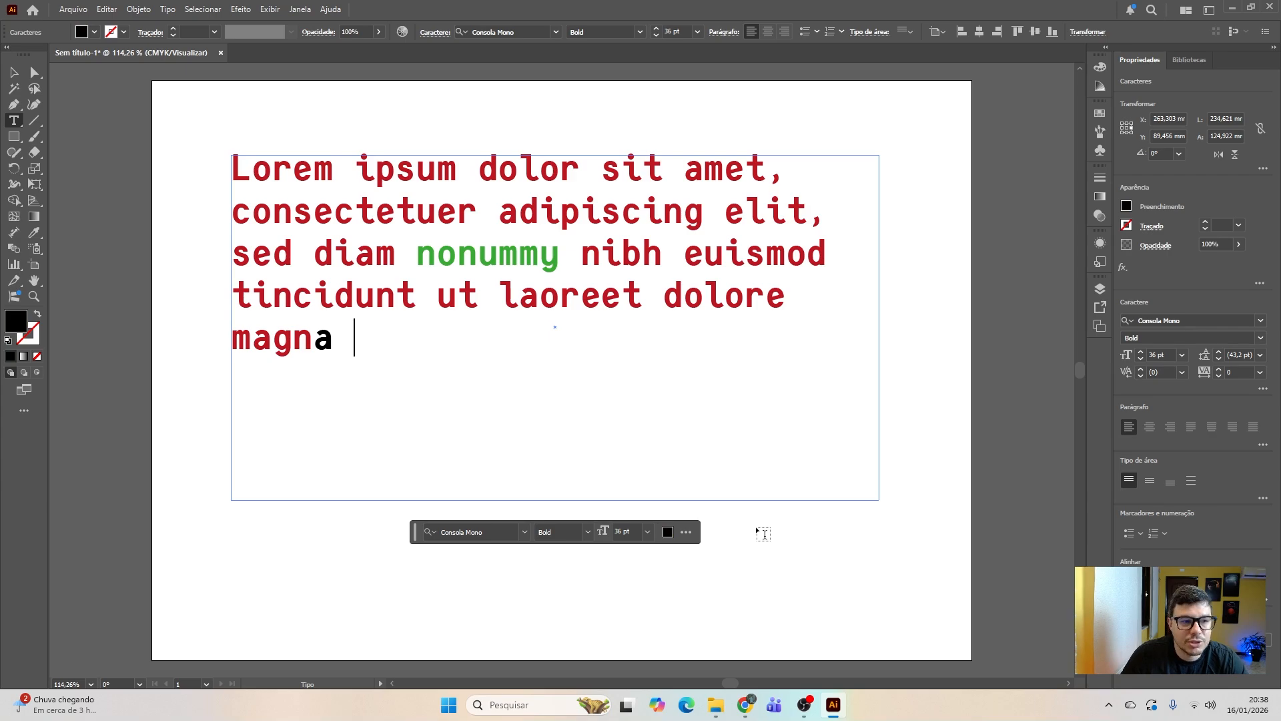
# Step: Delete the area text and create a point text reading "A" in the upper middle of the artboard
pyautogui.press('Escape')
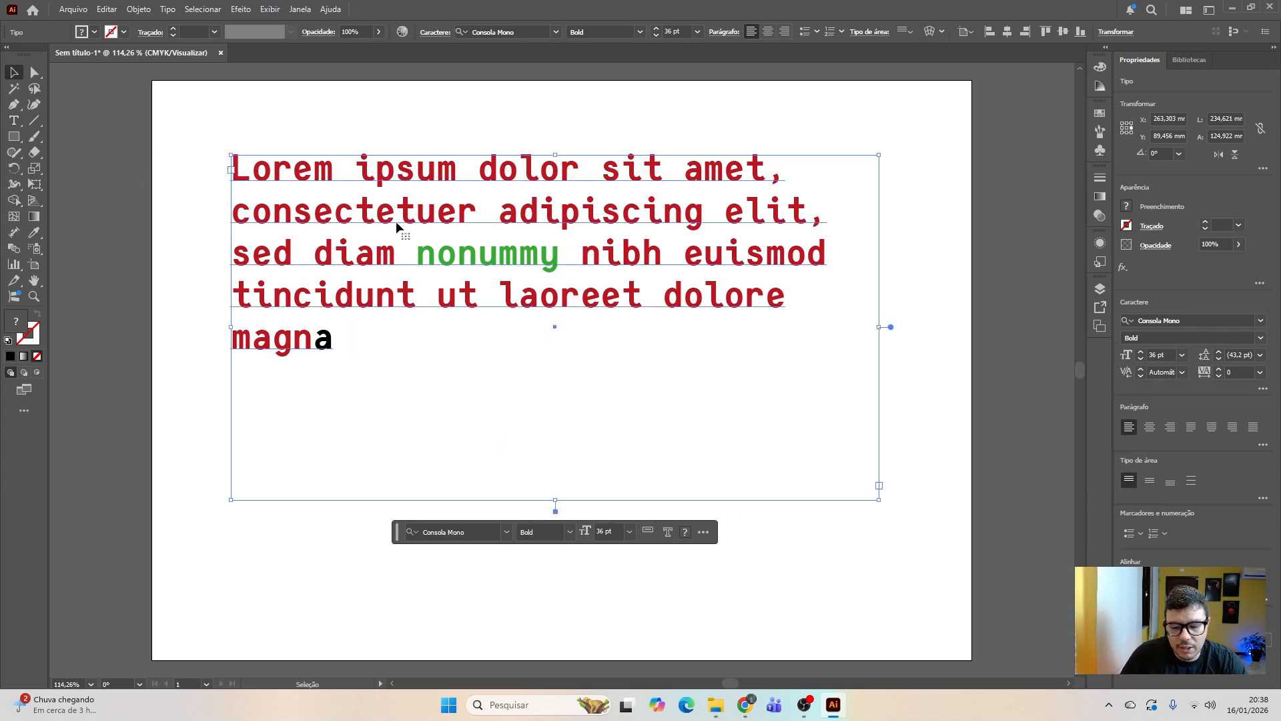
pyautogui.press('Delete')
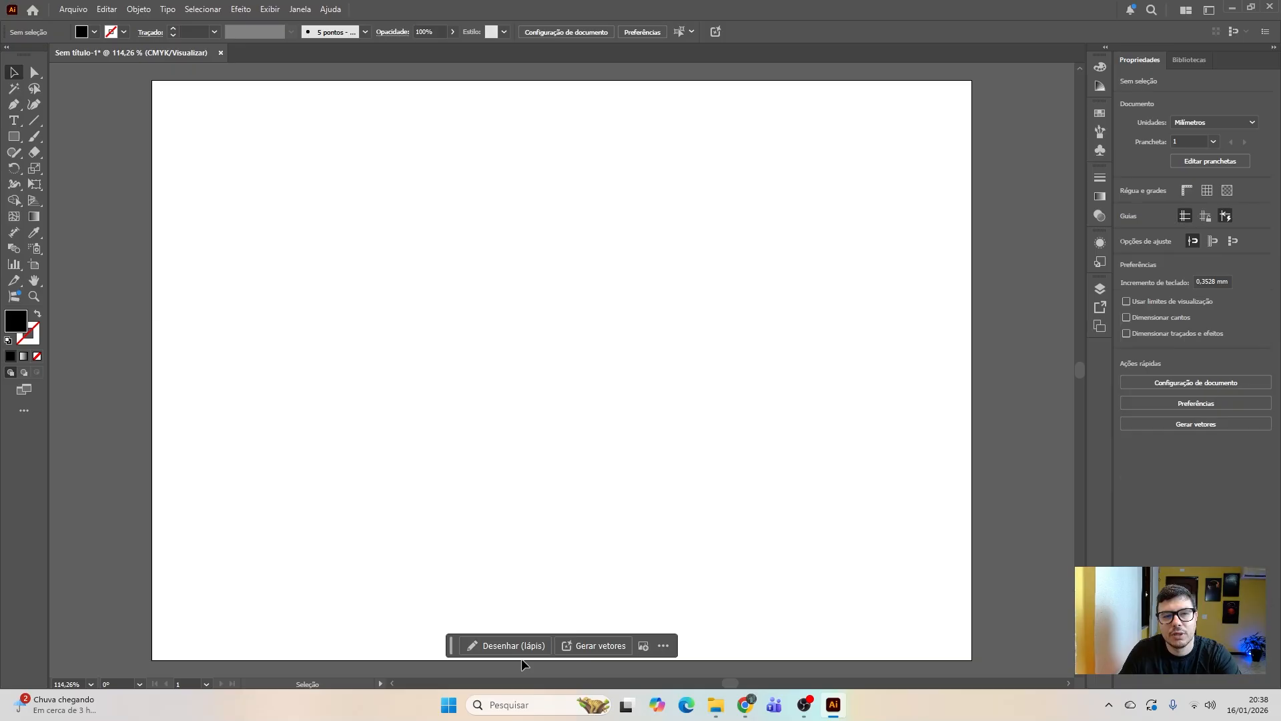
pyautogui.click(14, 120)
pyautogui.click(494, 262)
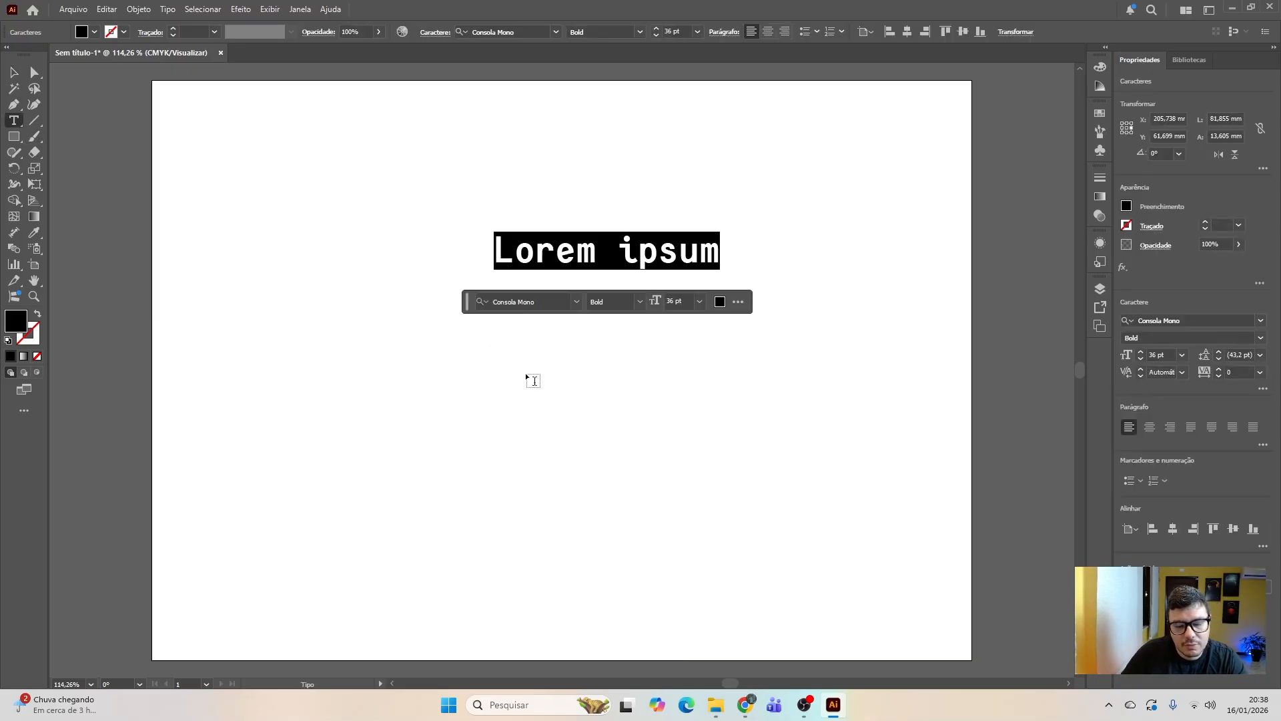
pyautogui.write('A')
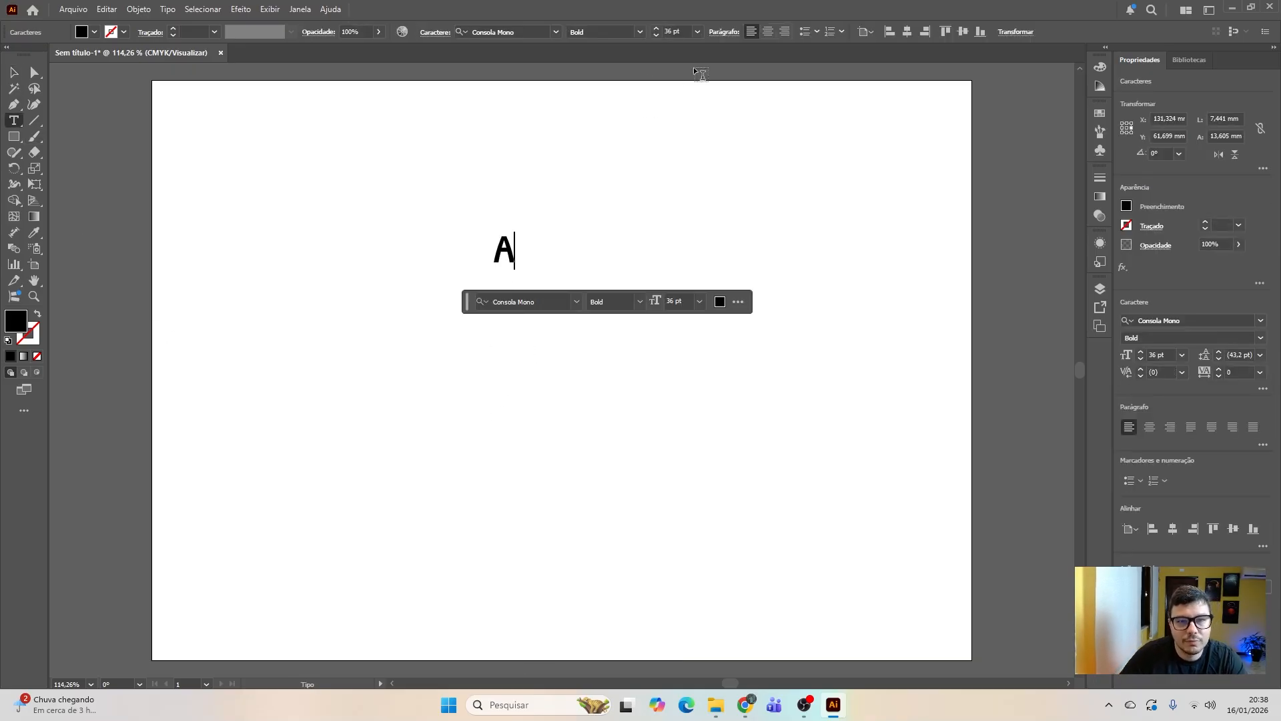
# Step: Enlarge the letter A to a font size of 190 pt
pyautogui.hotkey('ctrl', 'a')
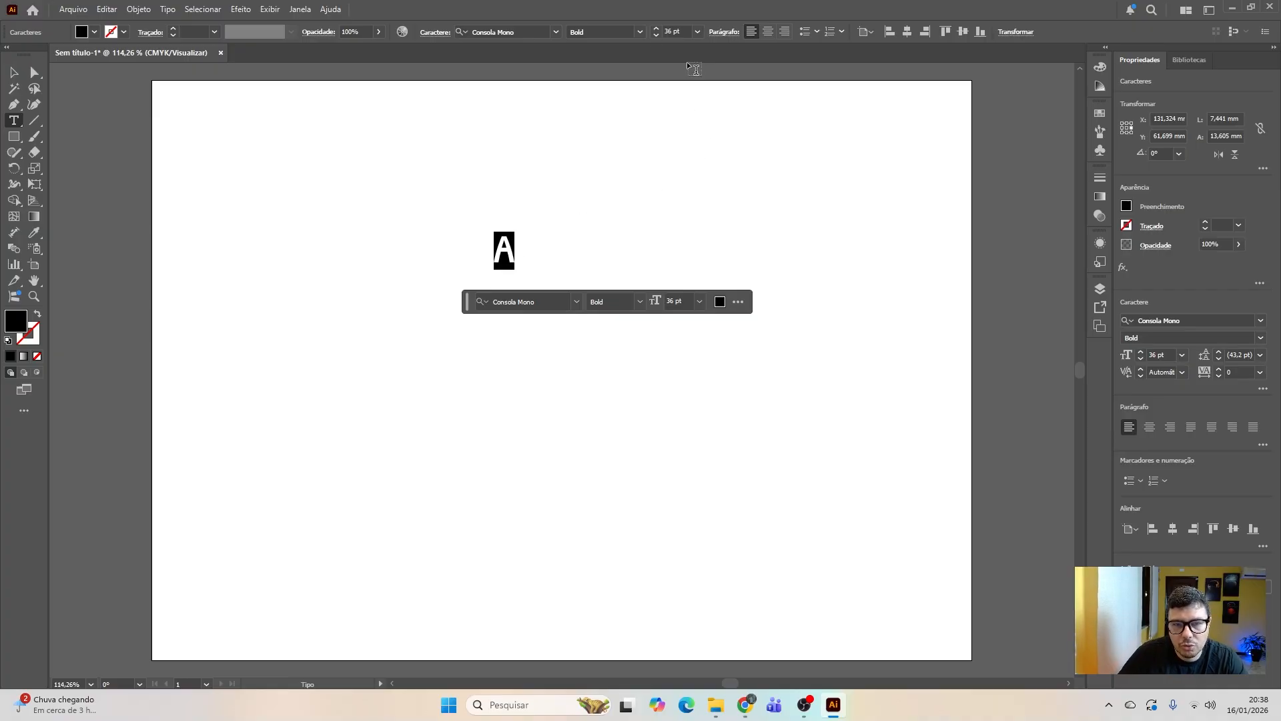
pyautogui.click(698, 32)
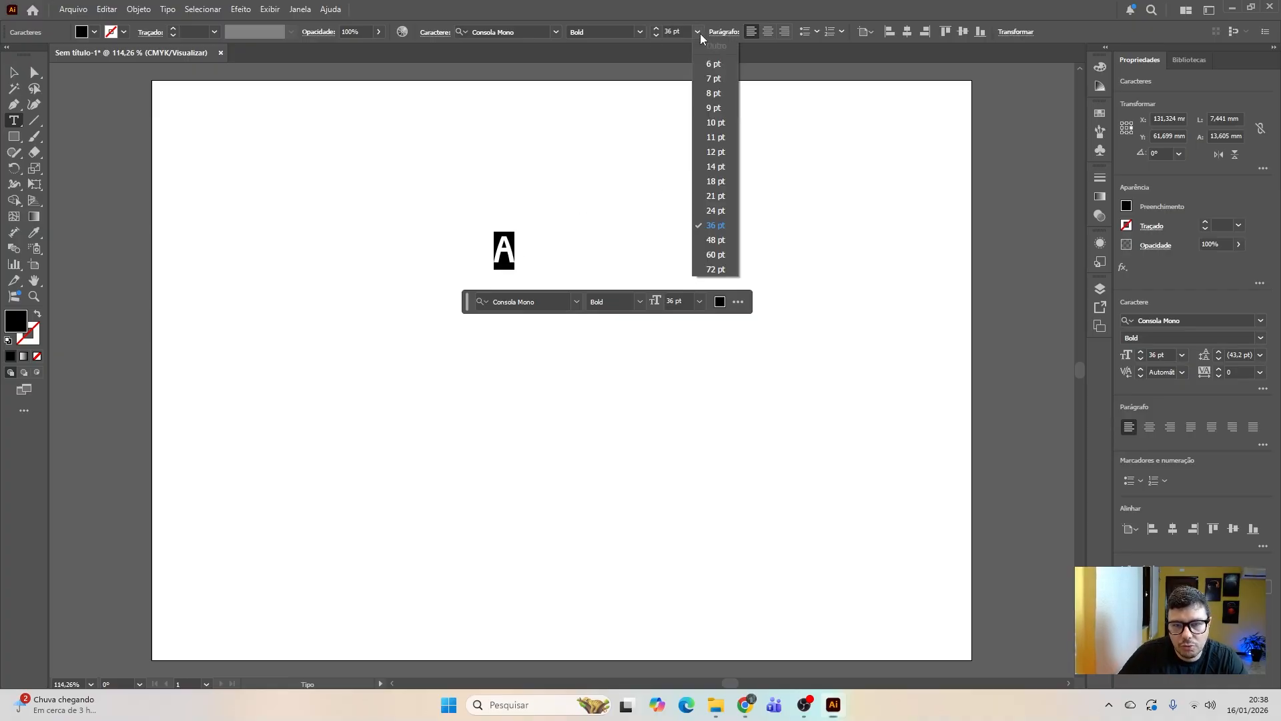
pyautogui.click(715, 269)
pyautogui.moveTo(678, 29); pyautogui.dragTo(667, 30)
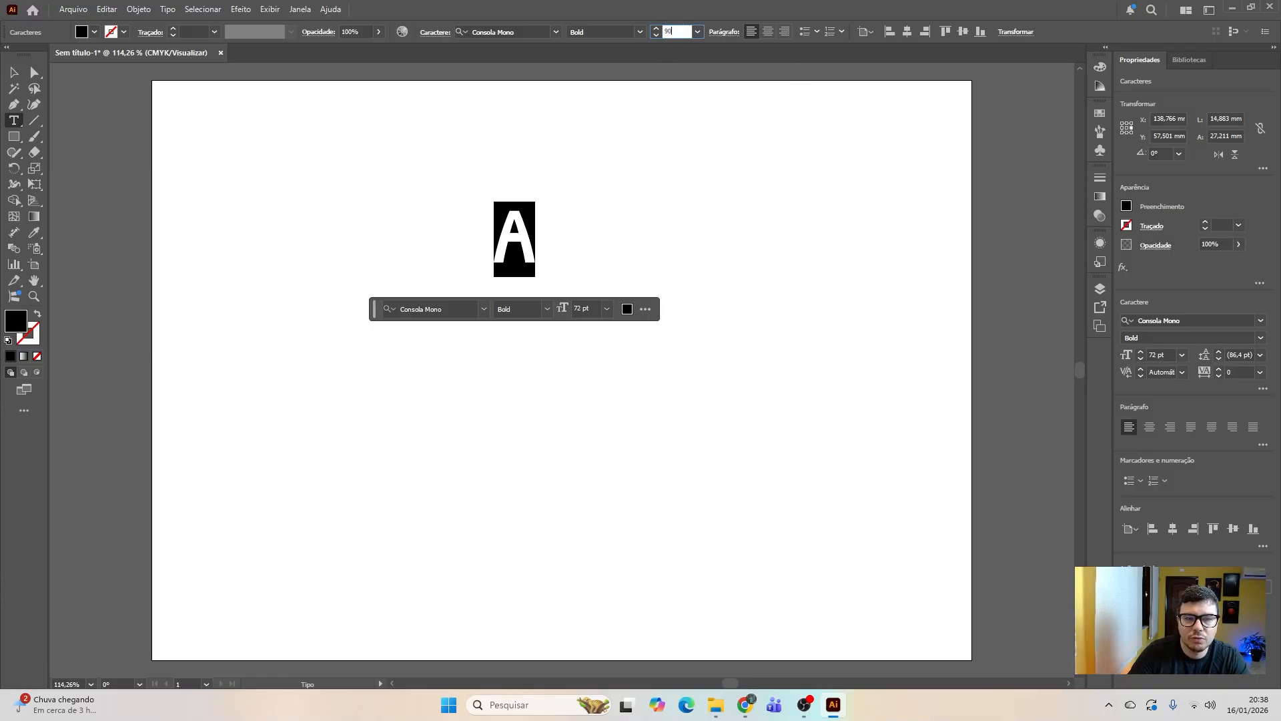
pyautogui.press('Return')
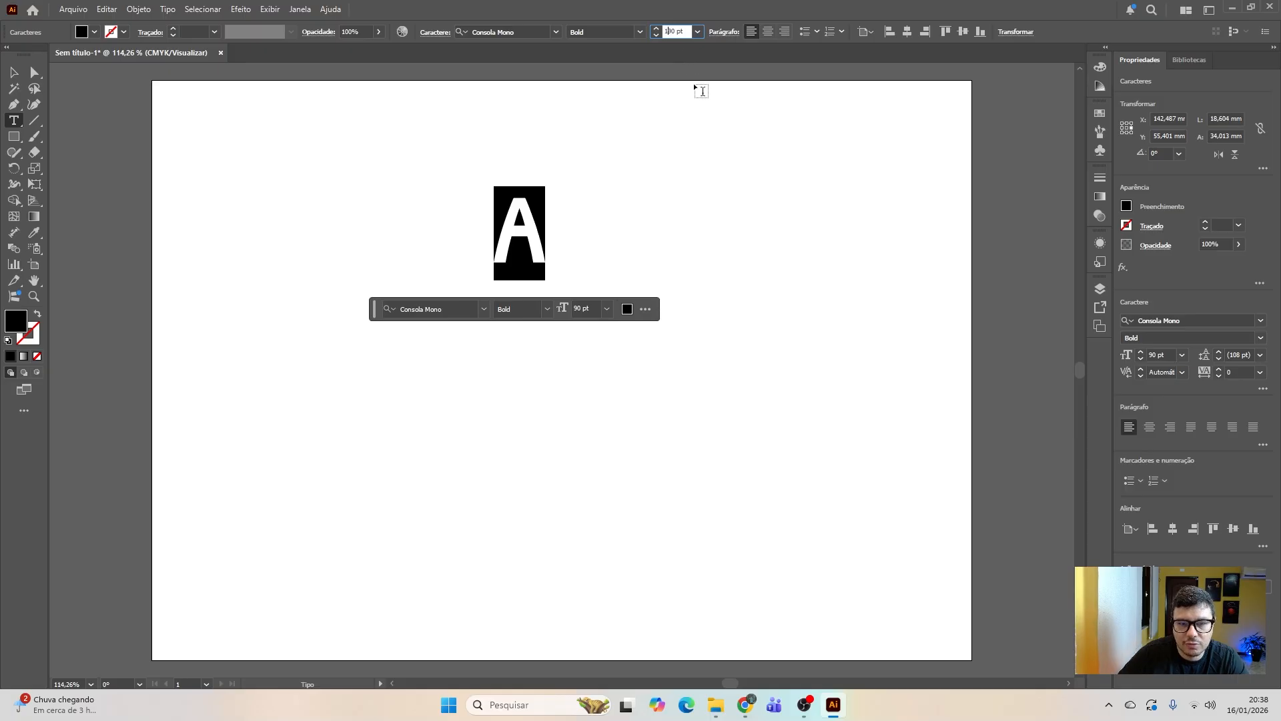
pyautogui.press('Return')
# Step: Move the enlarged letter A down to about the centre of the artboard
pyautogui.click(13, 72)
pyautogui.click(441, 220)
pyautogui.moveTo(550, 200); pyautogui.dragTo(567, 360)
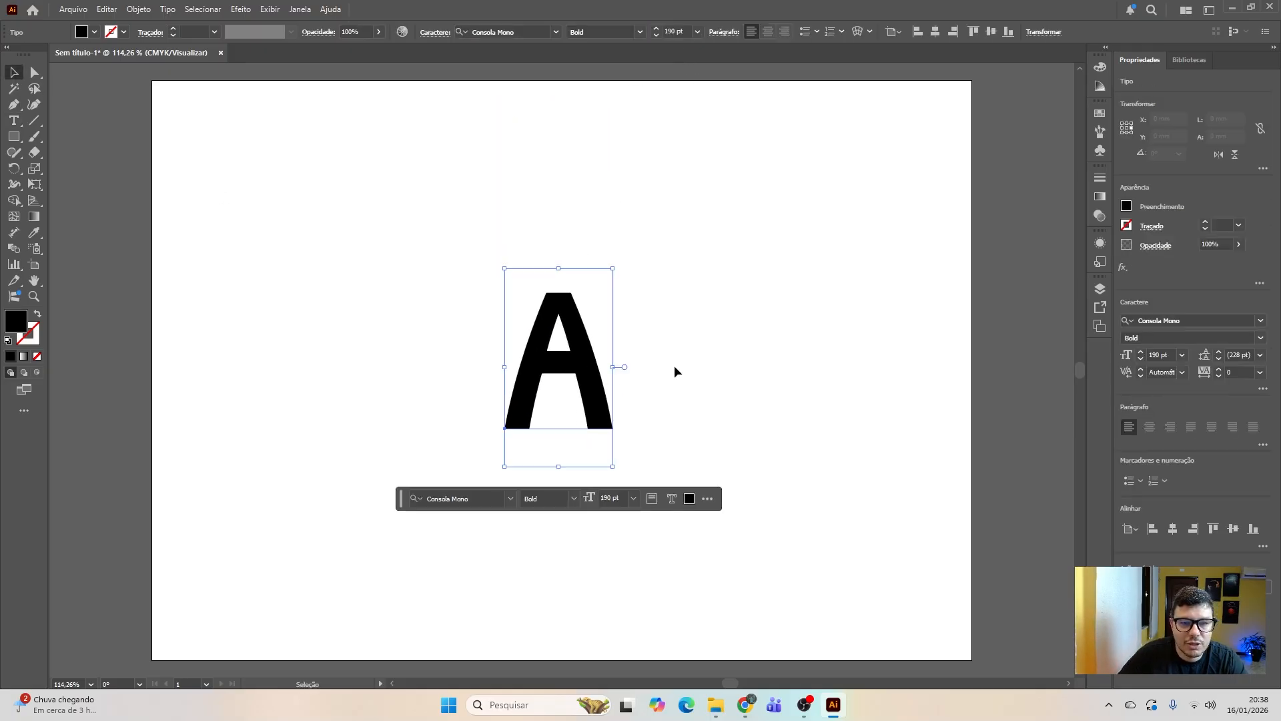
pyautogui.click(667, 371)
pyautogui.click(580, 341)
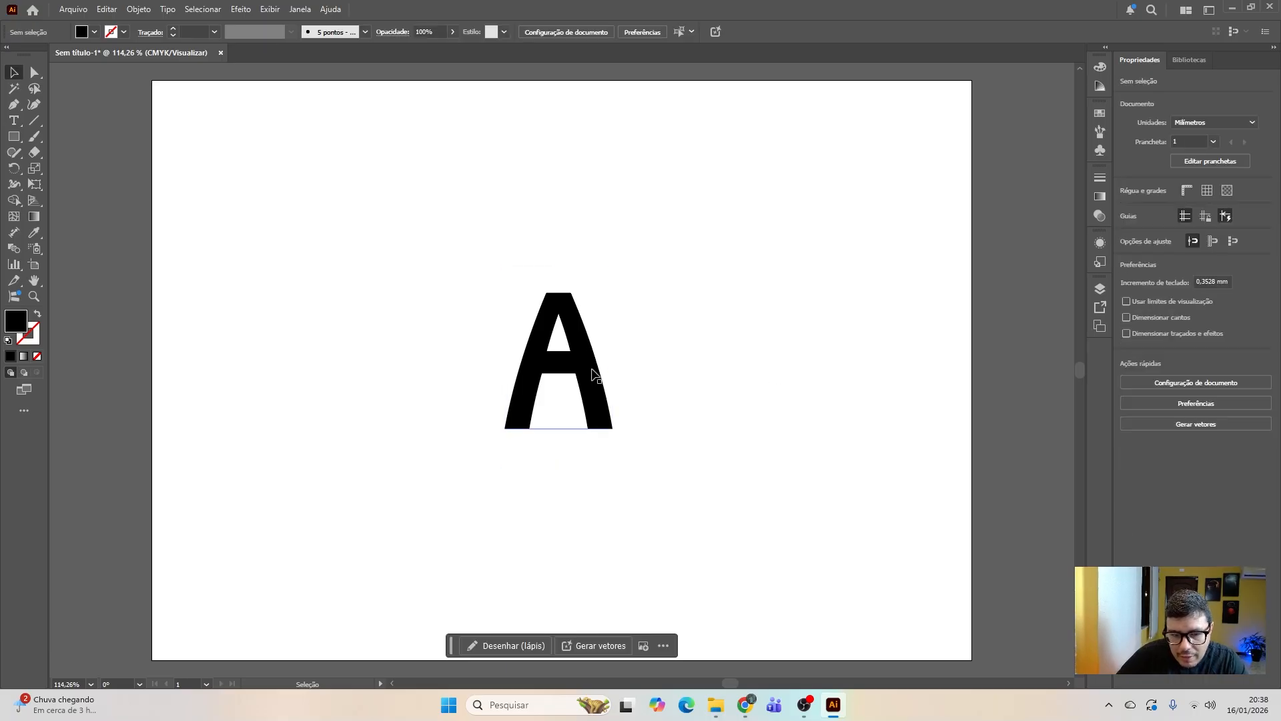
pyautogui.click(766, 378)
pyautogui.click(581, 372)
pyautogui.click(743, 362)
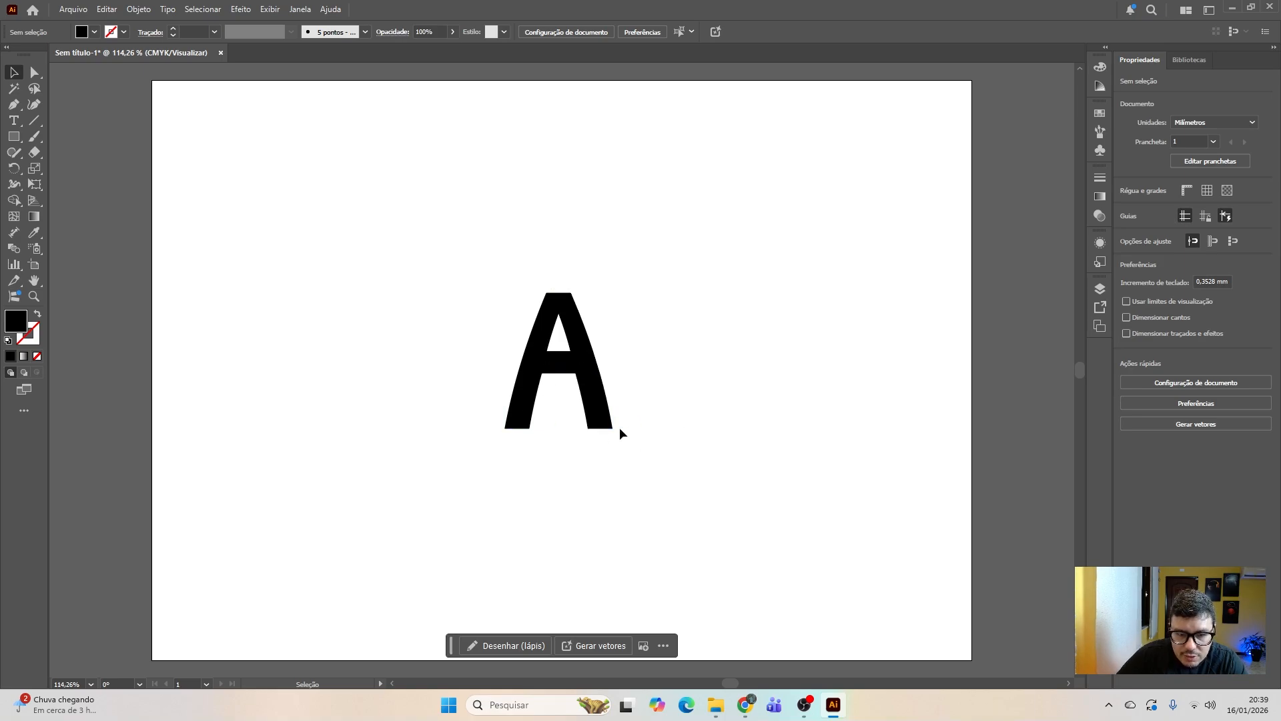
pyautogui.click(578, 327)
pyautogui.rightClick(577, 376)
pyautogui.click(456, 371)
# Step: Convert the letter A from live text to outlines
pyautogui.click(583, 370)
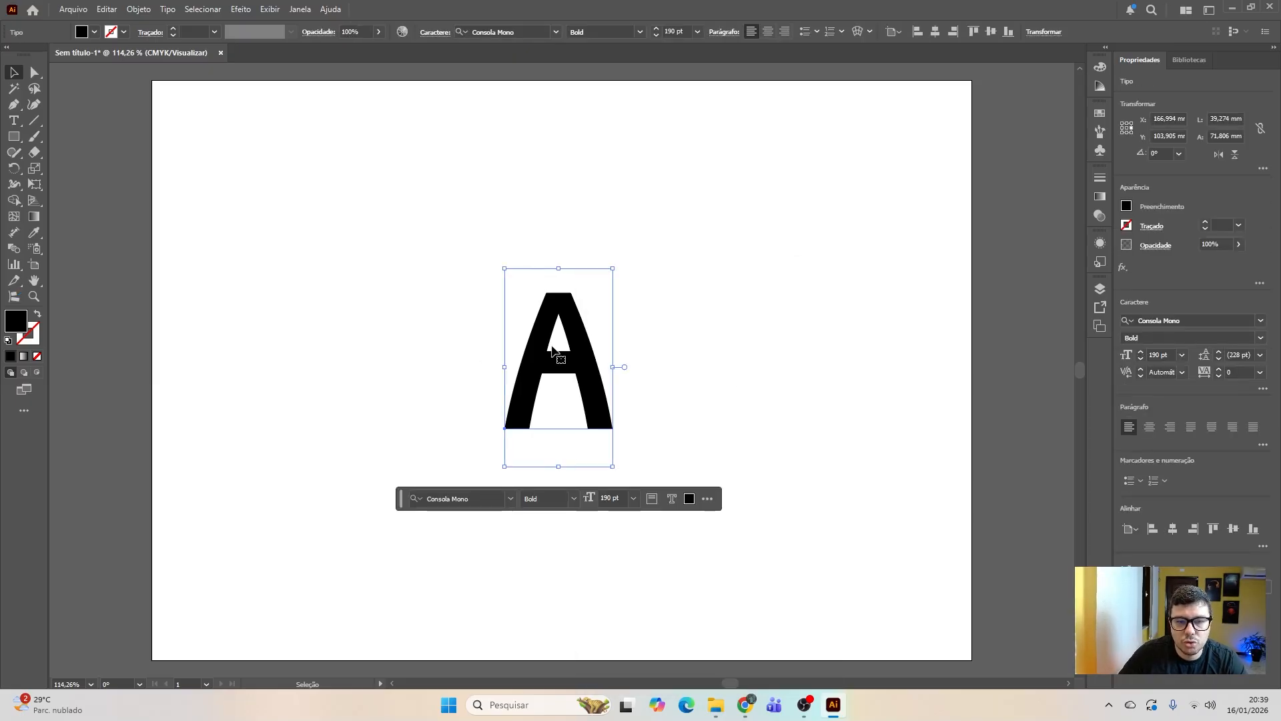
pyautogui.rightClick(556, 367)
pyautogui.rightClick(550, 367)
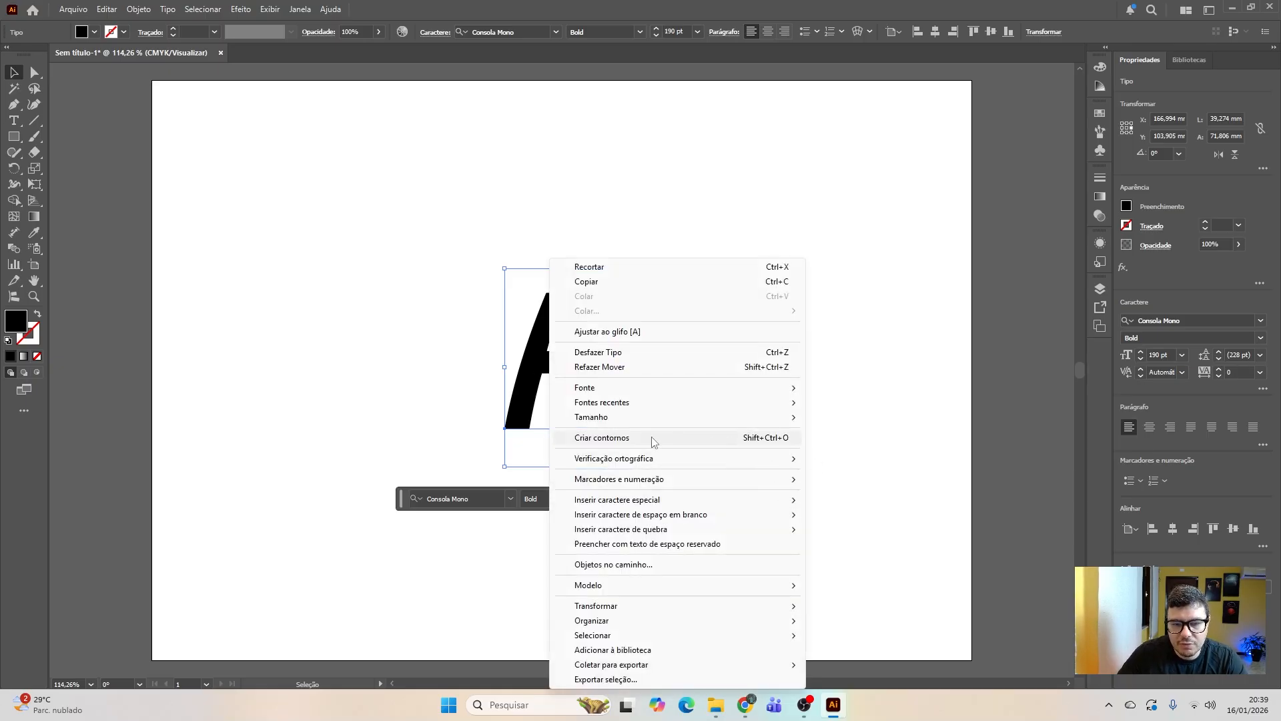
pyautogui.click(780, 442)
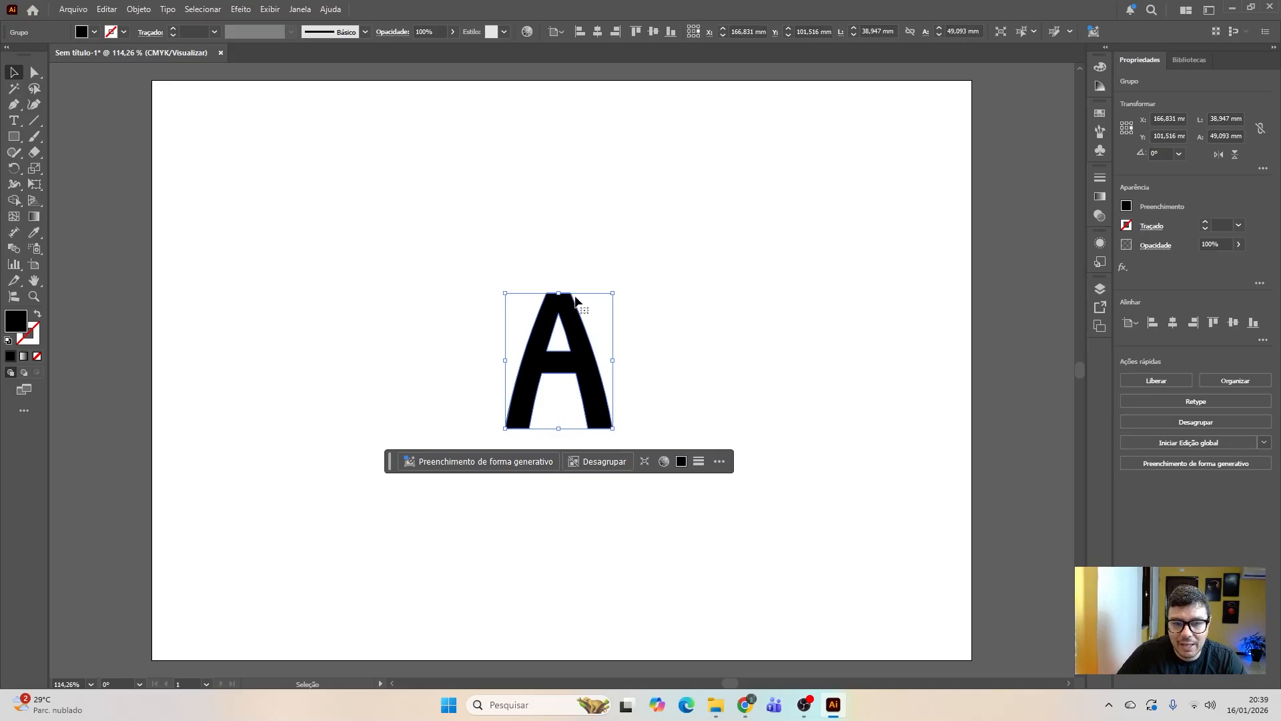
# Step: Try reshaping the outlined A by pulling its top-left anchor outward with the Direct Selection tool, and undo the reshaping
pyautogui.click(32, 75)
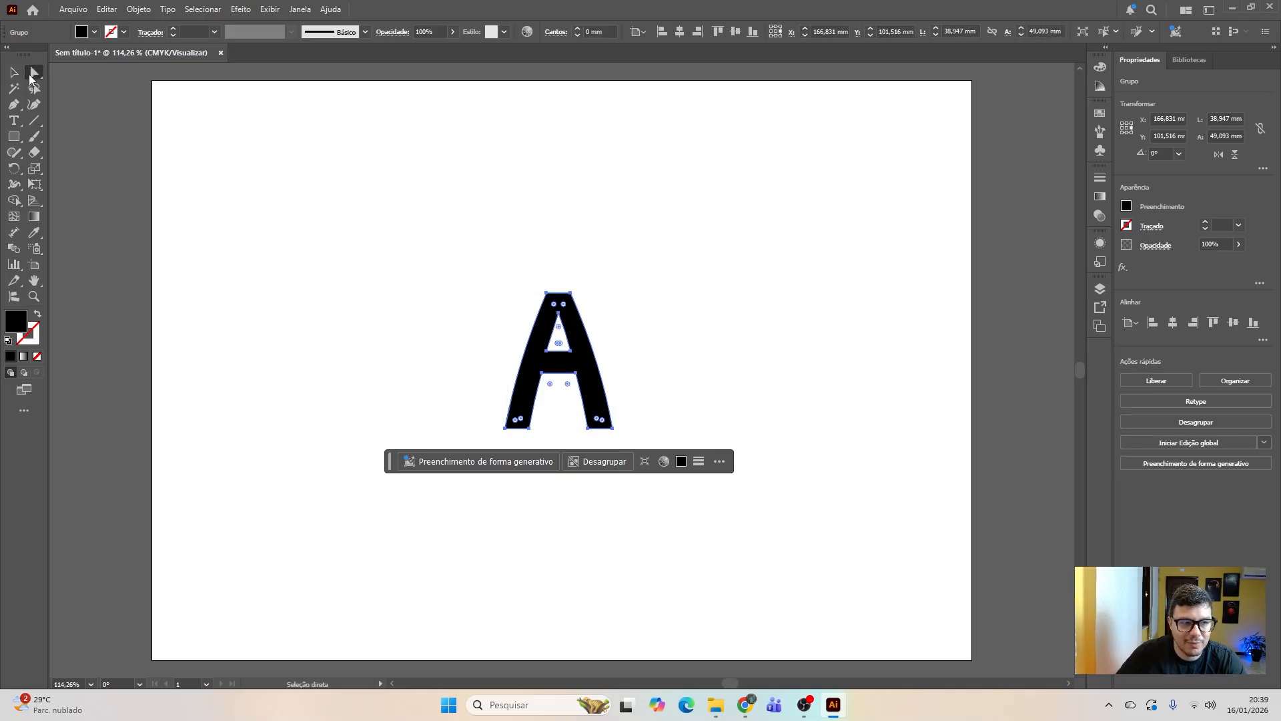
pyautogui.click(548, 294)
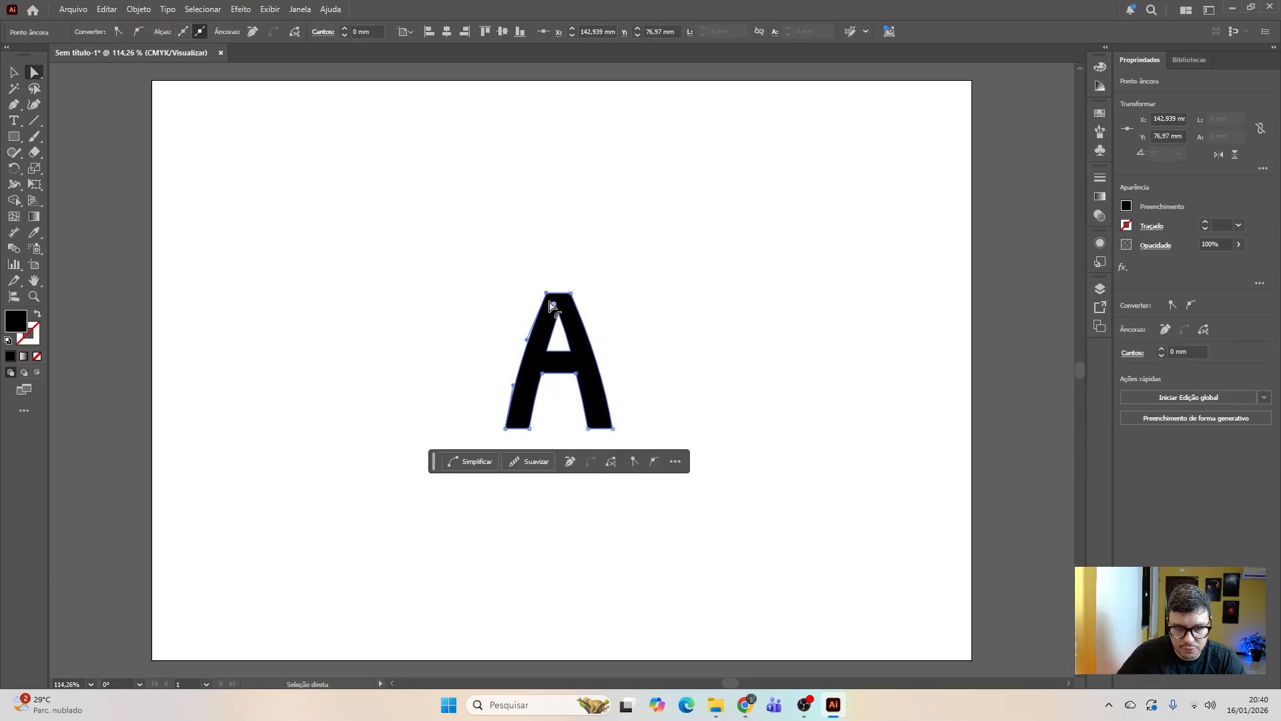
pyautogui.moveTo(546, 294); pyautogui.dragTo(529, 269)
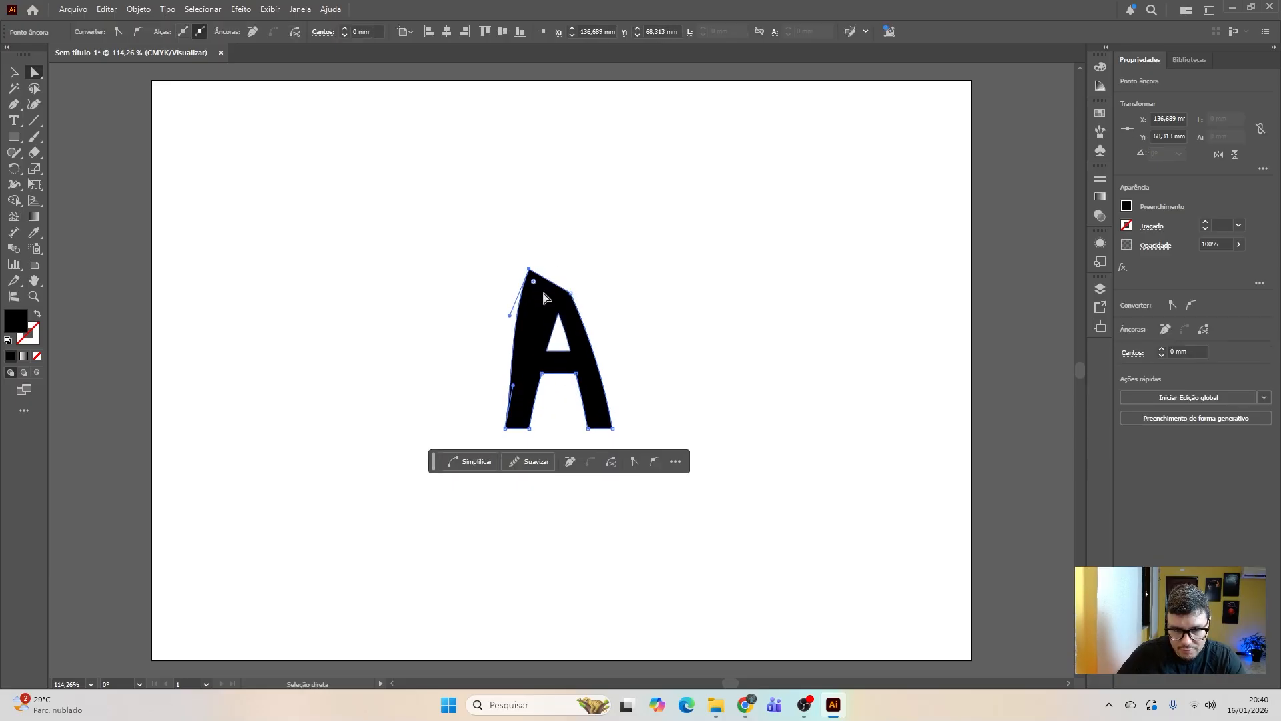
pyautogui.moveTo(535, 287); pyautogui.dragTo(570, 297)
pyautogui.hotkey('ctrl', 'z')
pyautogui.hotkey('ctrl', 'z')
pyautogui.hotkey('ctrl', 'z')
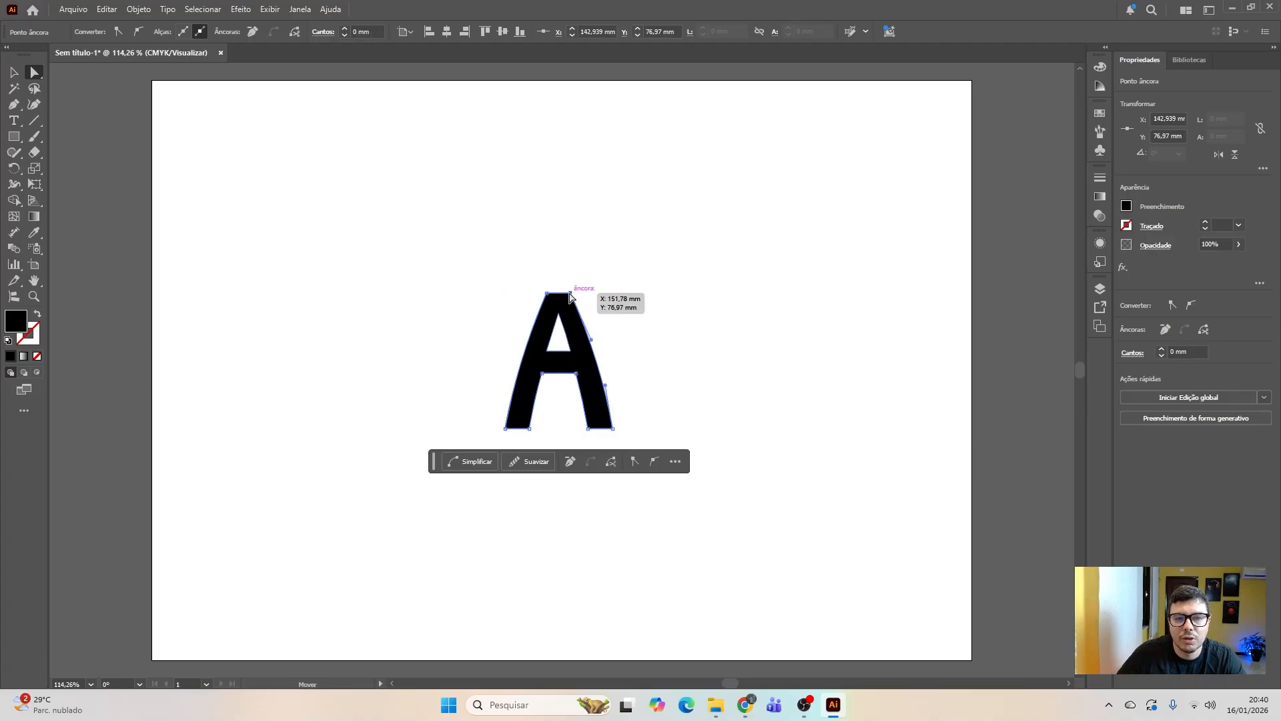
# Step: Round both outer corners at the apex of the outlined A
pyautogui.click(563, 300)
pyautogui.click(570, 293)
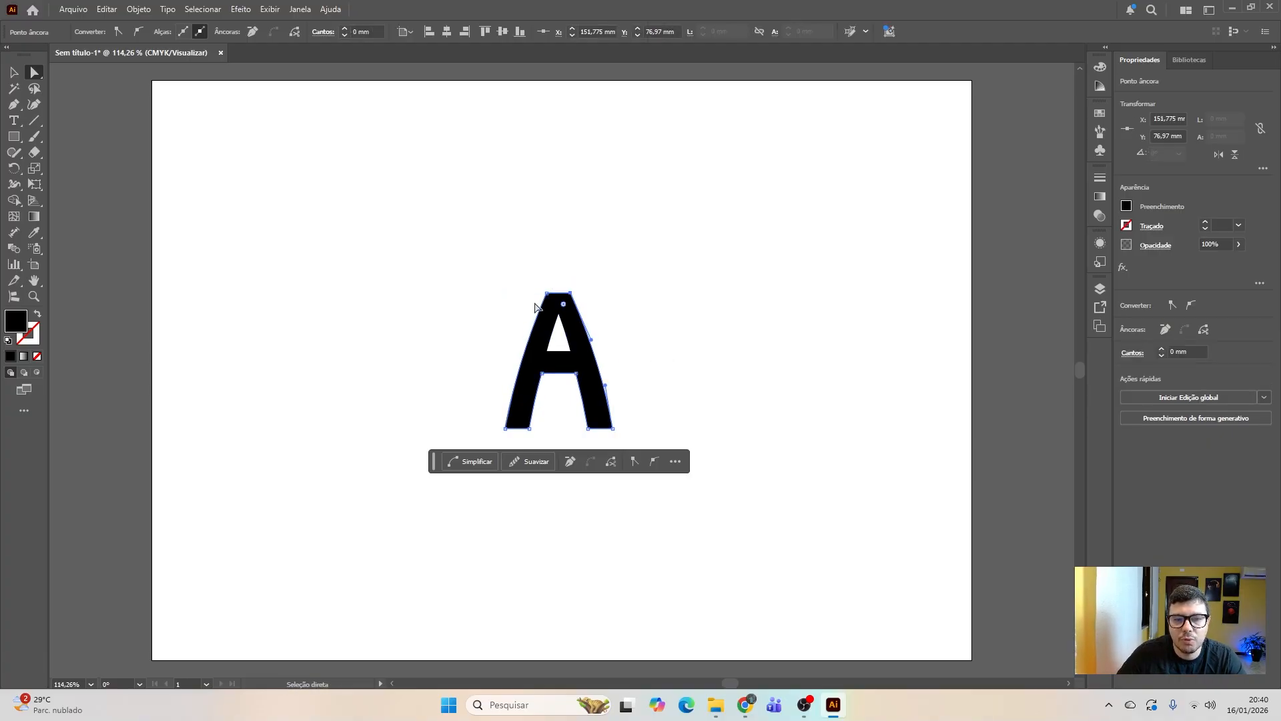
pyautogui.click(571, 314)
pyautogui.moveTo(556, 308); pyautogui.dragTo(565, 319)
pyautogui.click(667, 336)
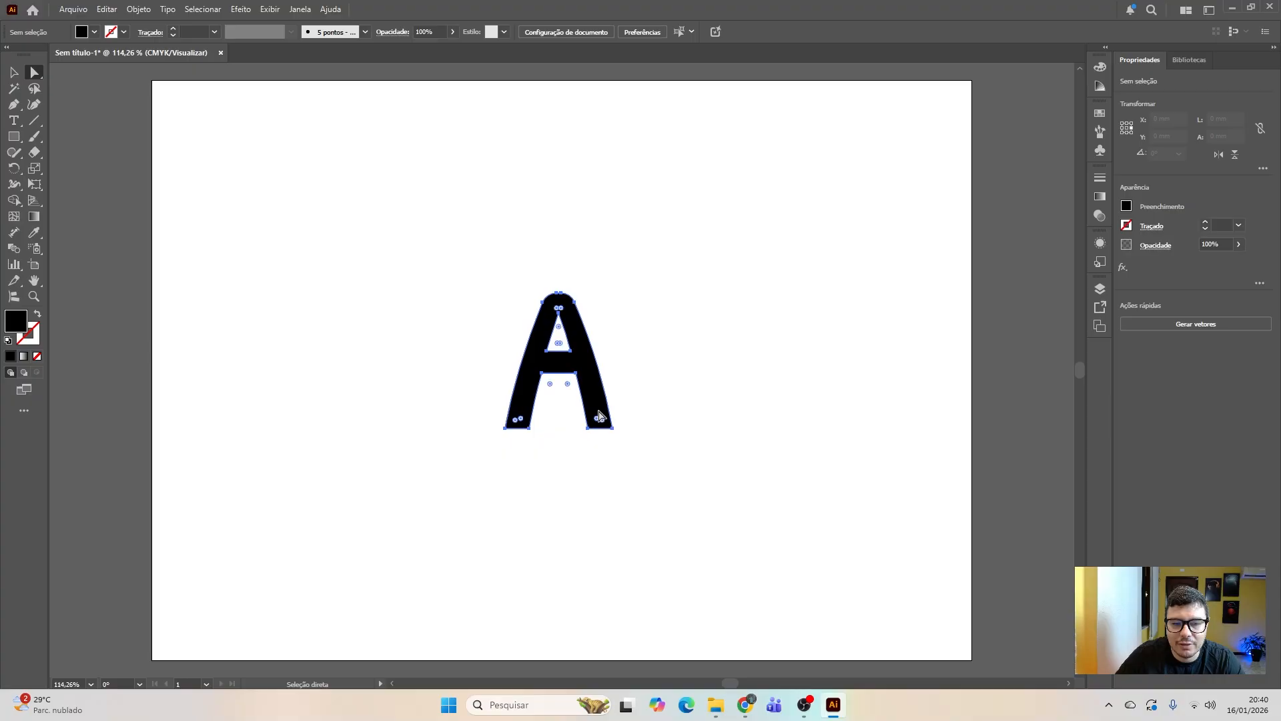
# Step: Round both bottom corners of the A's right leg with a radius of about 4.34 mm
pyautogui.click(611, 425)
pyautogui.click(612, 431)
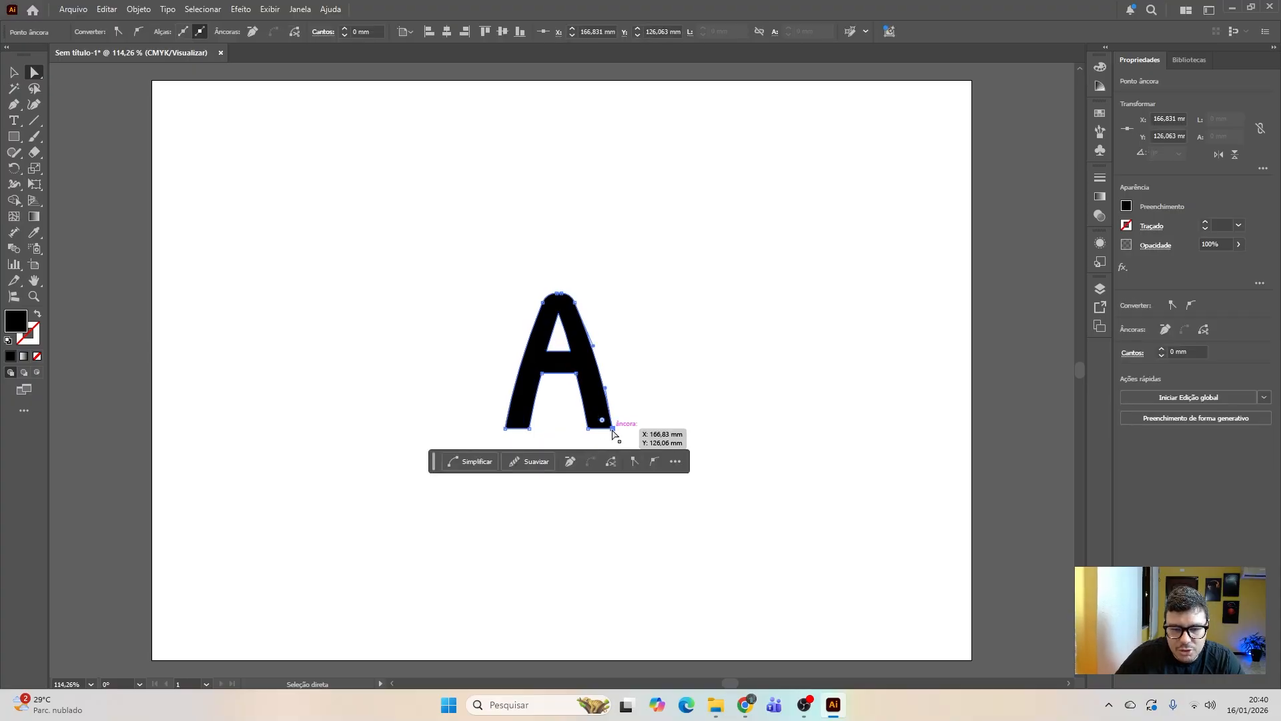
pyautogui.moveTo(594, 424); pyautogui.dragTo(598, 419)
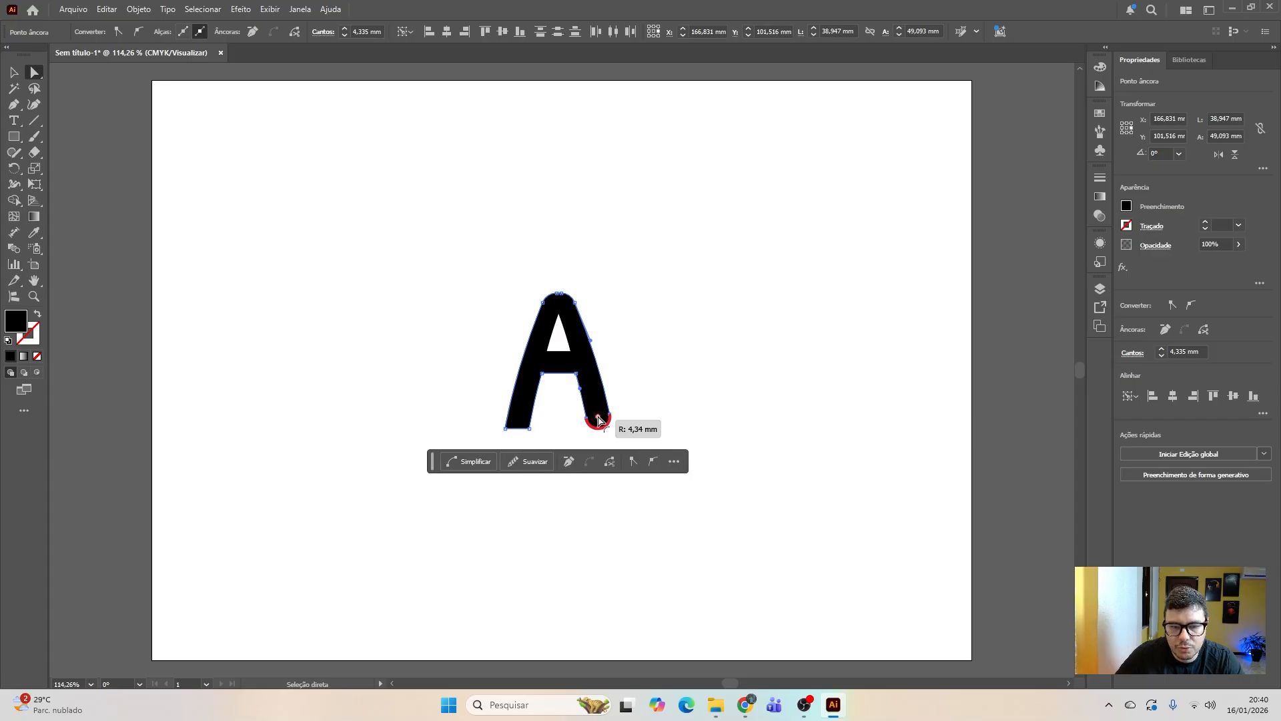
pyautogui.click(643, 427)
# Step: Round both bottom corners of the A's left leg to match the right leg
pyautogui.click(522, 419)
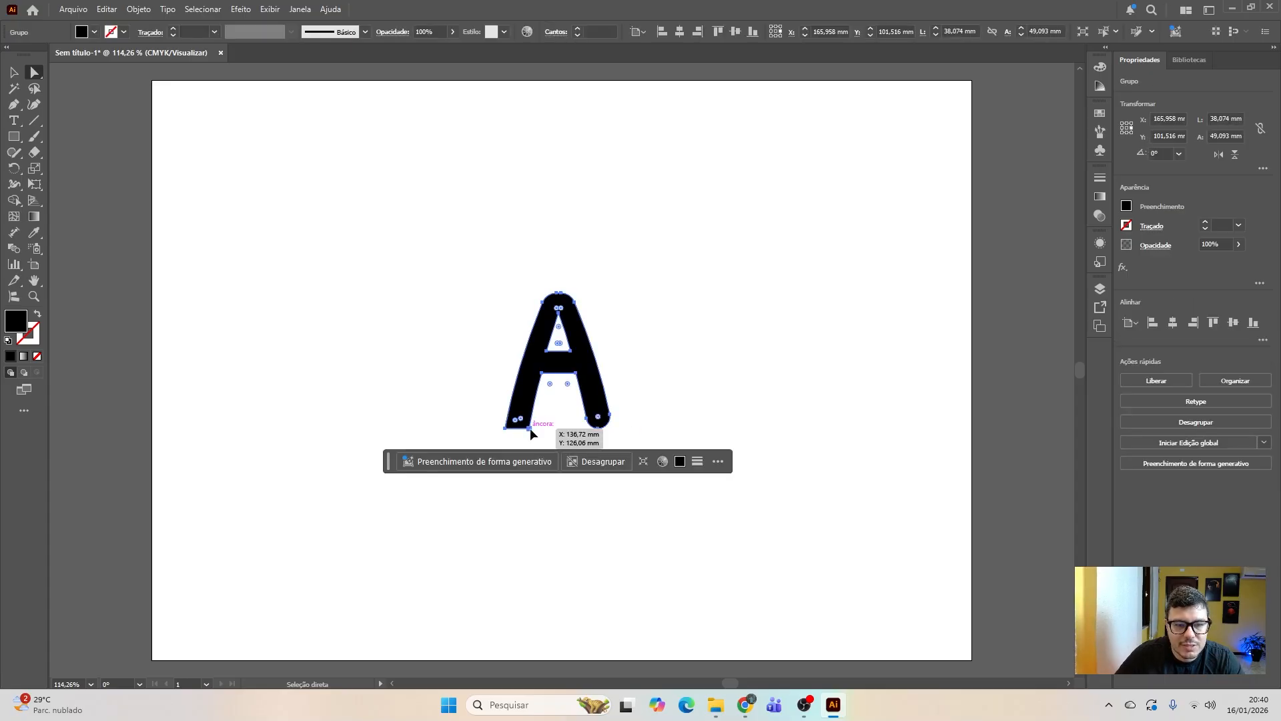
pyautogui.click(529, 427)
pyautogui.keyDown('shift'); pyautogui.click(506, 429); pyautogui.keyUp('shift')
pyautogui.moveTo(518, 422); pyautogui.dragTo(523, 417)
pyautogui.click(708, 399)
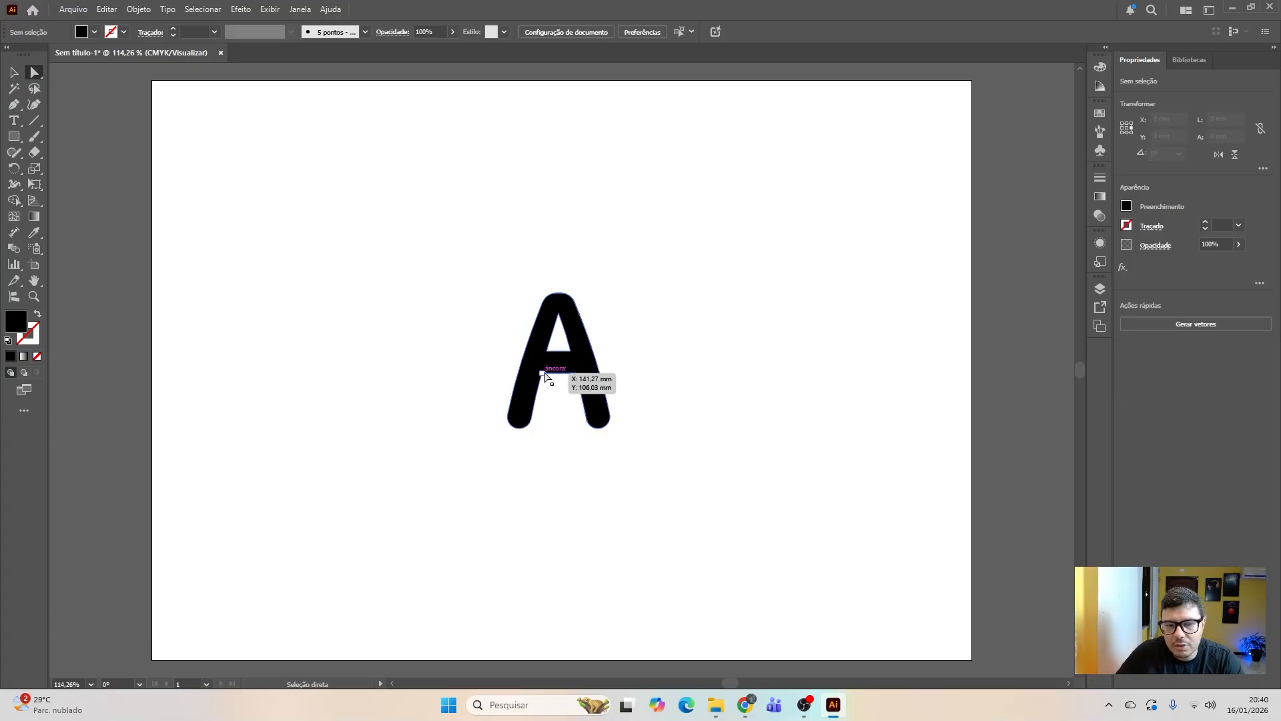
# Step: Try lowering the underside of the A's crossbar by its inner anchors, and undo the change
pyautogui.click(544, 371)
pyautogui.click(541, 373)
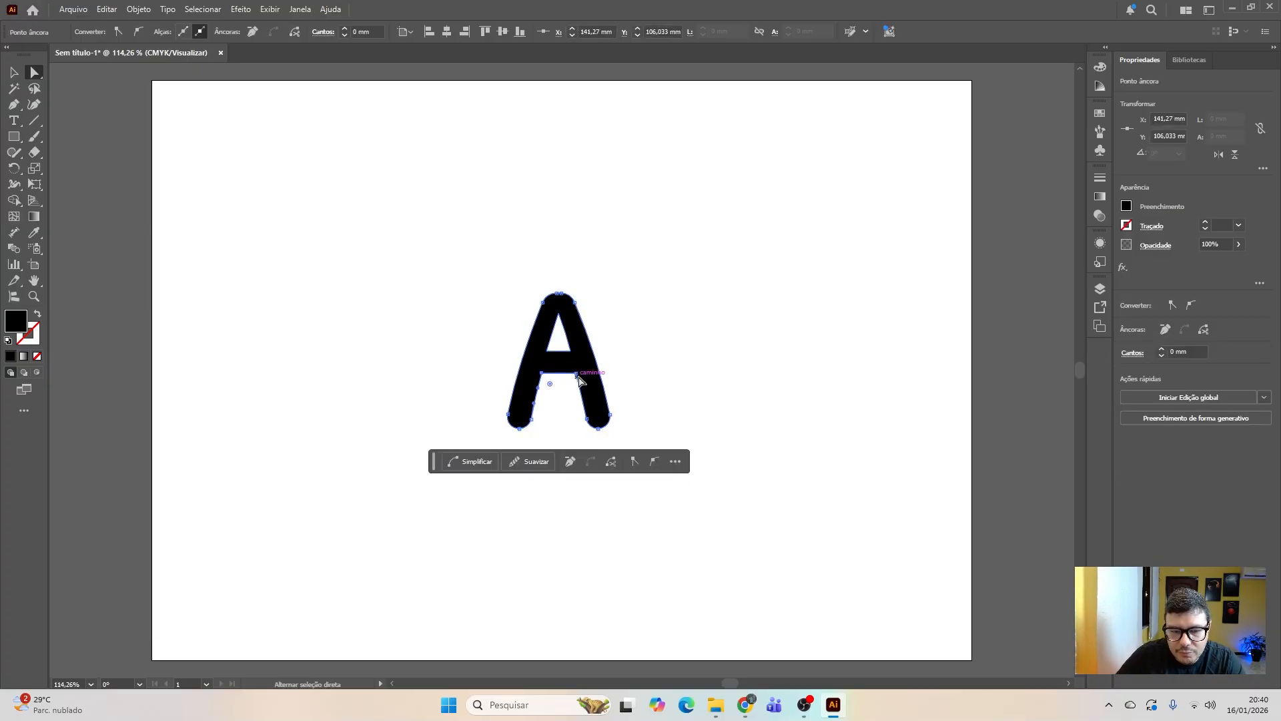
pyautogui.moveTo(578, 378)
pyautogui.mouseDown()
pyautogui.moveTo(578, 364)
pyautogui.moveTo(572, 399)
pyautogui.mouseUp()
pyautogui.click(776, 414)
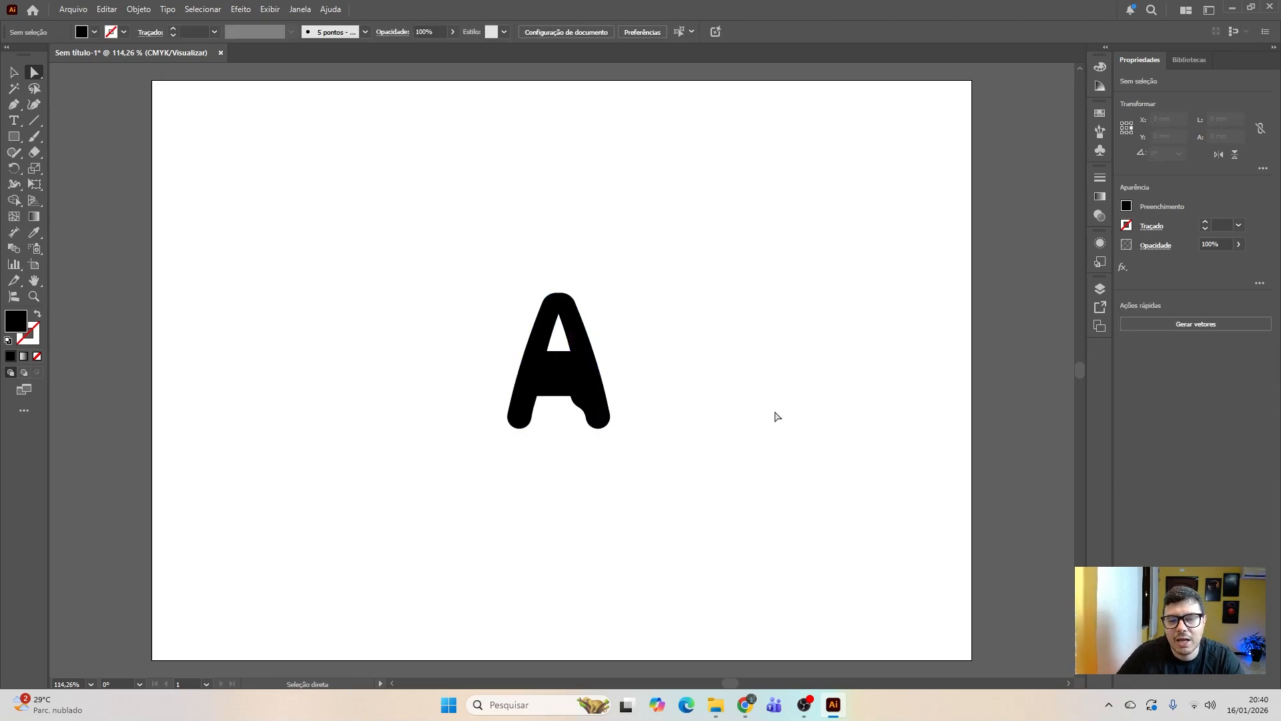
pyautogui.hotkey('ctrl', 'a')
# Step: Move the two inner anchors under the A's crossbar toward each other, so the legs' inner edges taper inward
pyautogui.moveTo(542, 372); pyautogui.dragTo(572, 373)
pyautogui.click(577, 372)
pyautogui.click(618, 380)
pyautogui.click(550, 373)
pyautogui.click(568, 373)
pyautogui.click(681, 361)
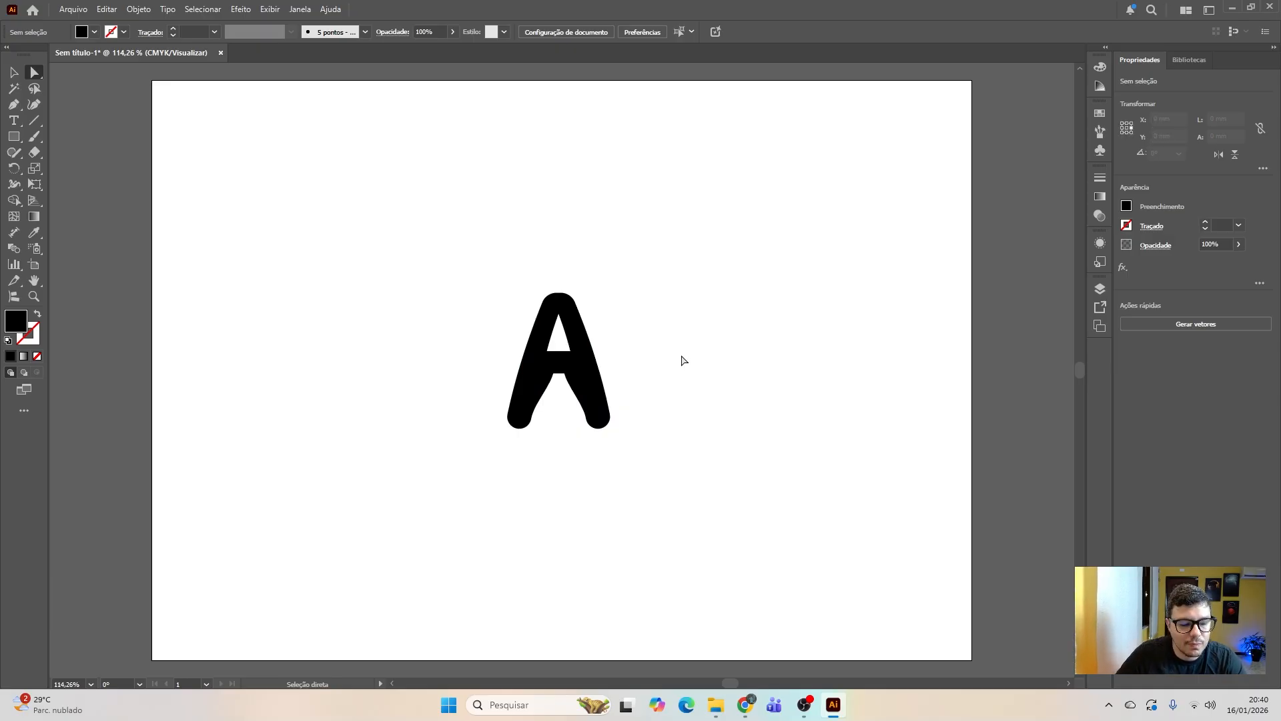
# Step: Move the whole reshaped A slightly up and to the right with the Selection tool
pyautogui.press('v')
pyautogui.moveTo(586, 361); pyautogui.dragTo(581, 352)
pyautogui.click(695, 341)
pyautogui.click(627, 359)
pyautogui.click(617, 357)
# Step: Select the outlined A and examine how its layer and group are nested in the layer structure
pyautogui.click(594, 356)
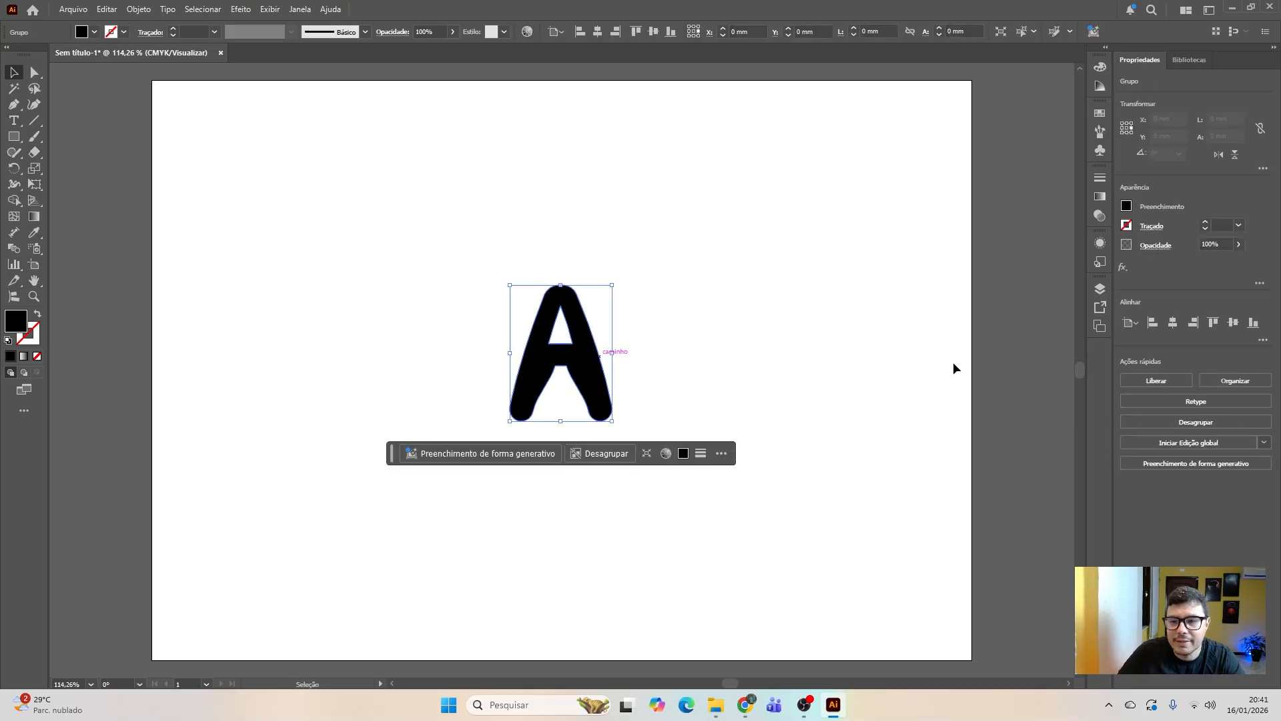
pyautogui.click(1100, 290)
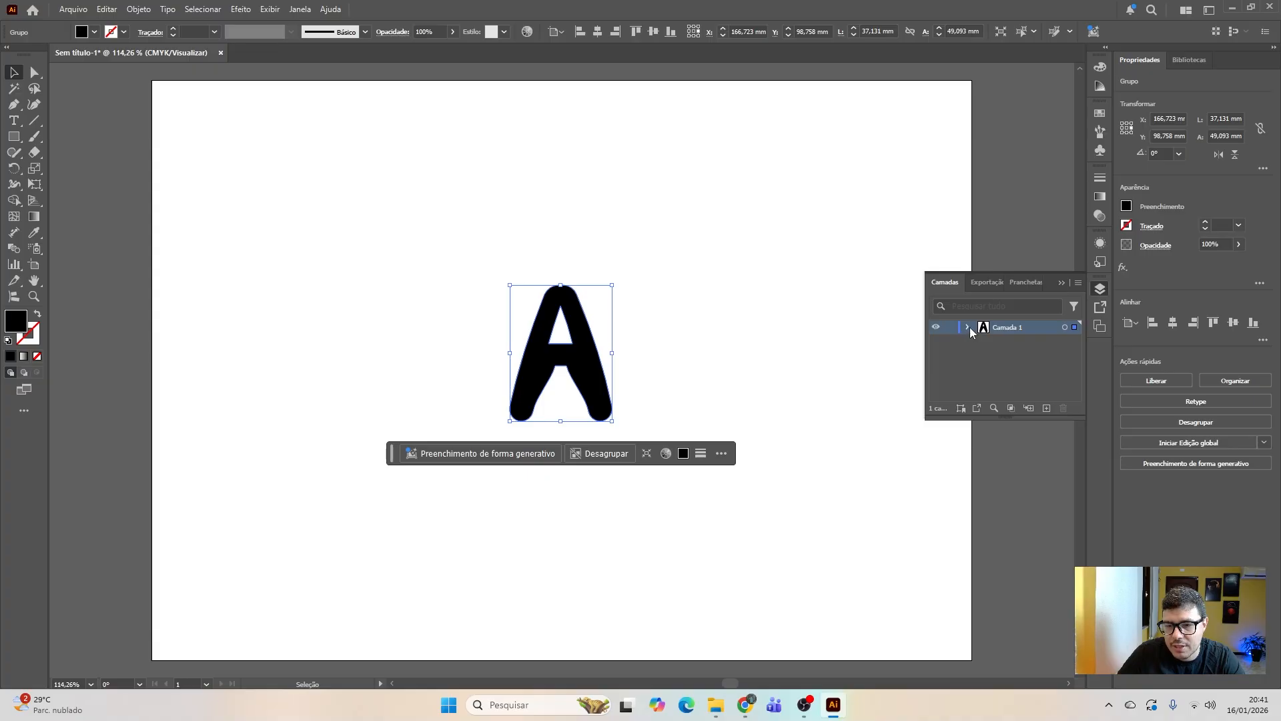
pyautogui.click(968, 327)
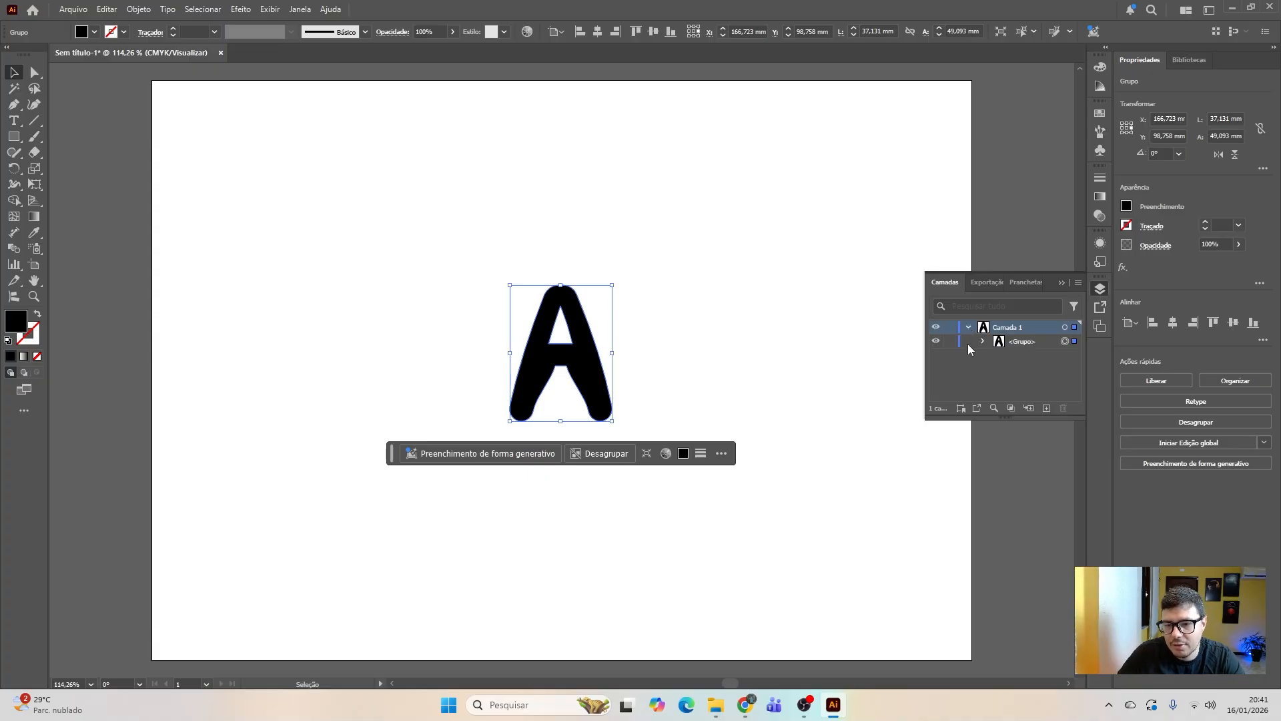
pyautogui.click(983, 341)
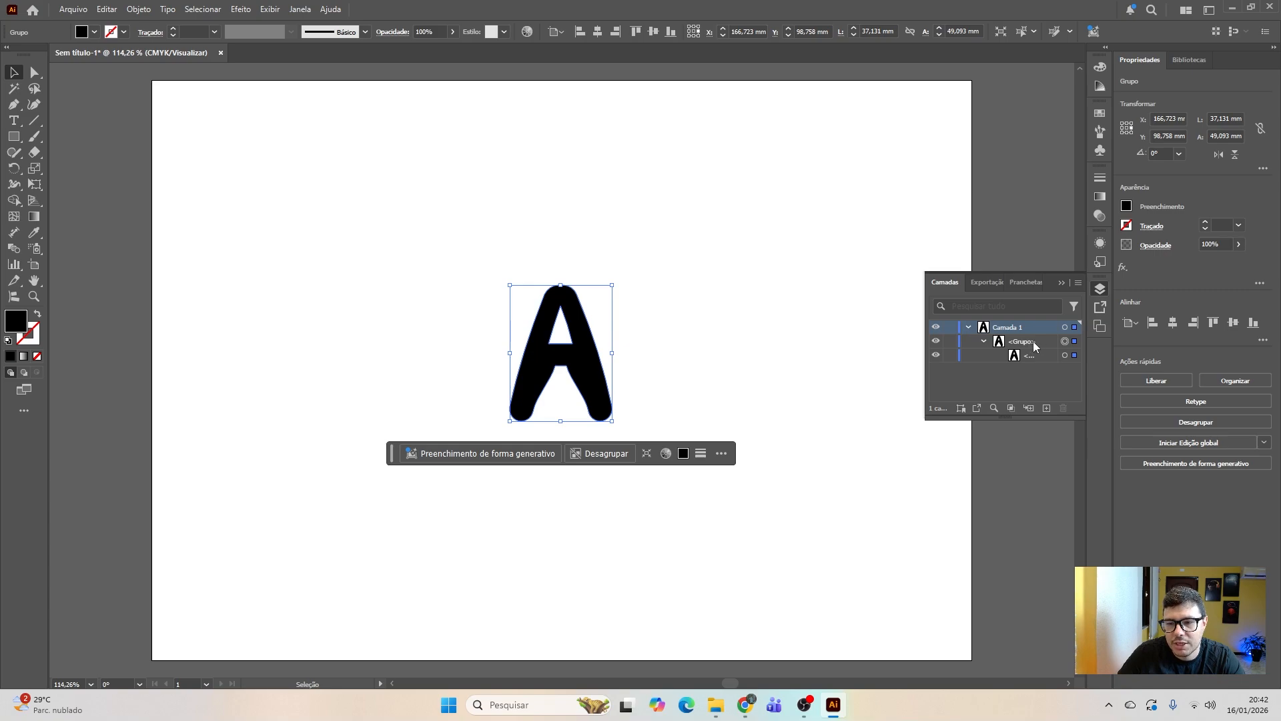
pyautogui.click(981, 342)
pyautogui.click(968, 327)
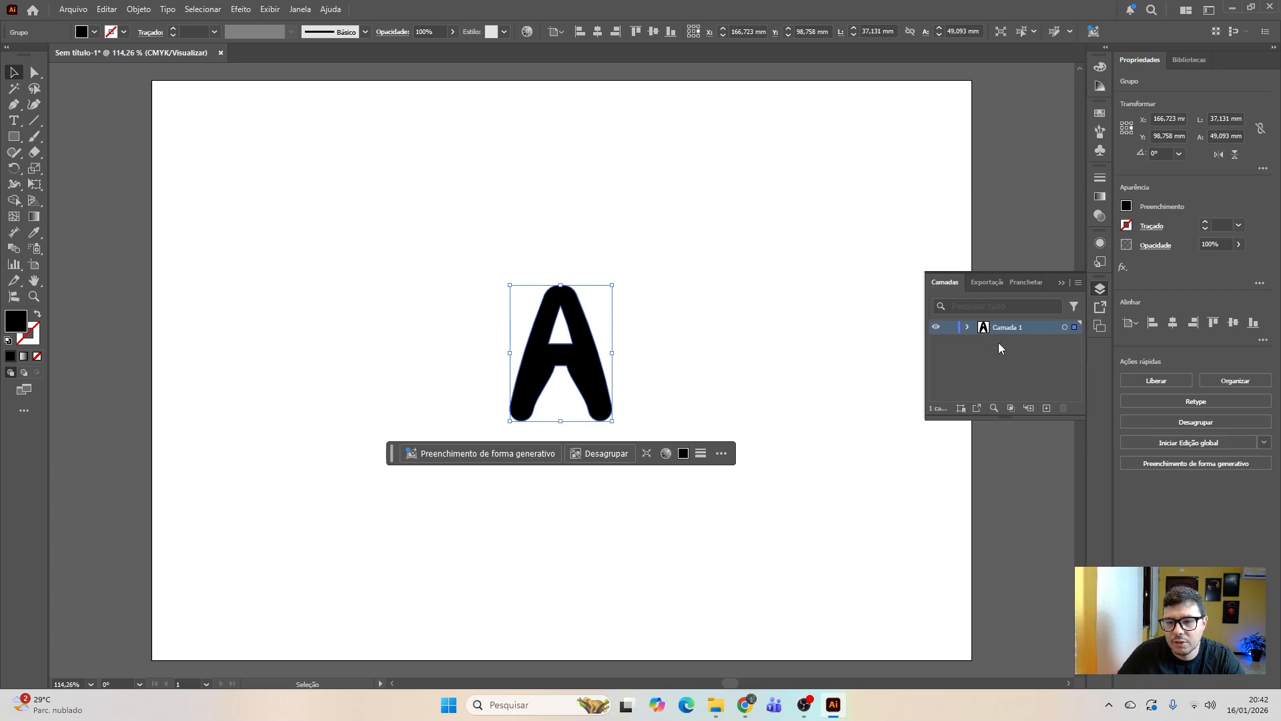
# Step: Move the whole A up and to the left on the artboard with the Selection tool, and deselect it
pyautogui.click(727, 382)
pyautogui.moveTo(550, 360); pyautogui.dragTo(485, 319)
pyautogui.click(799, 320)
pyautogui.click(601, 374)
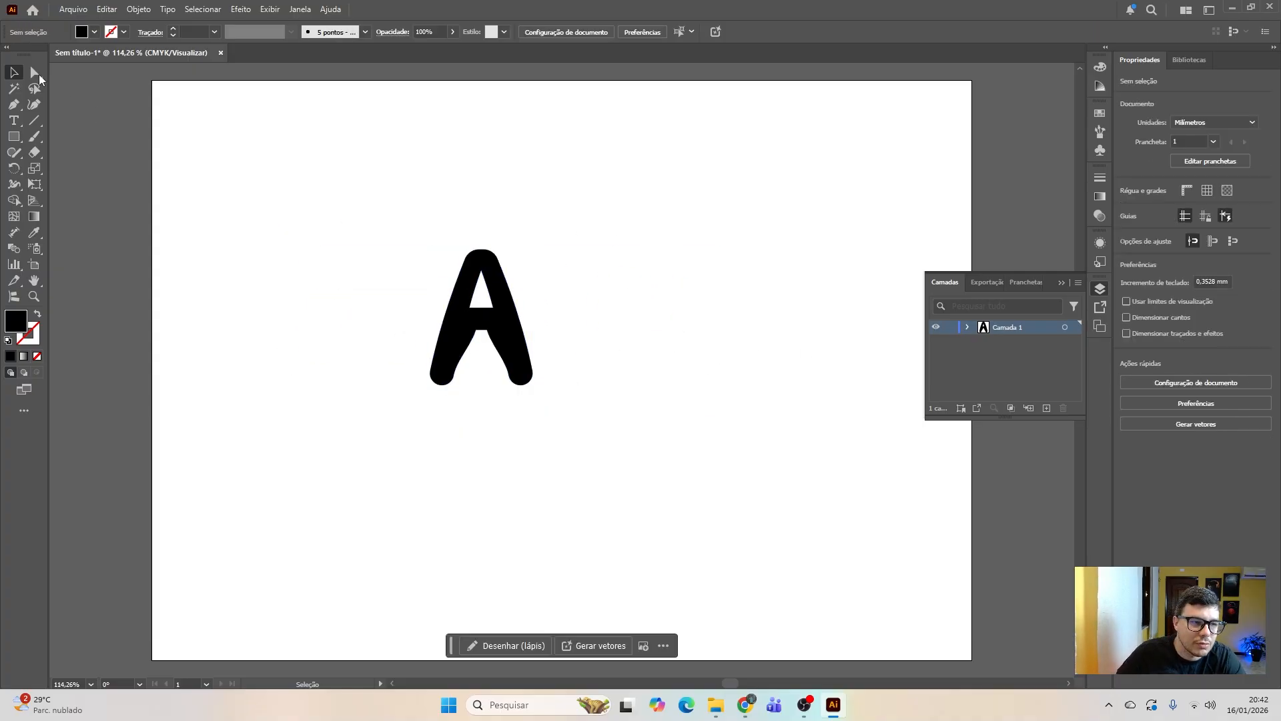
# Step: Move the whole A with the Direct Selection tool, first toward the artboard's left side and back up to the right after selecting one apex anchor
pyautogui.click(35, 73)
pyautogui.click(478, 322)
pyautogui.moveTo(500, 265); pyautogui.dragTo(374, 292)
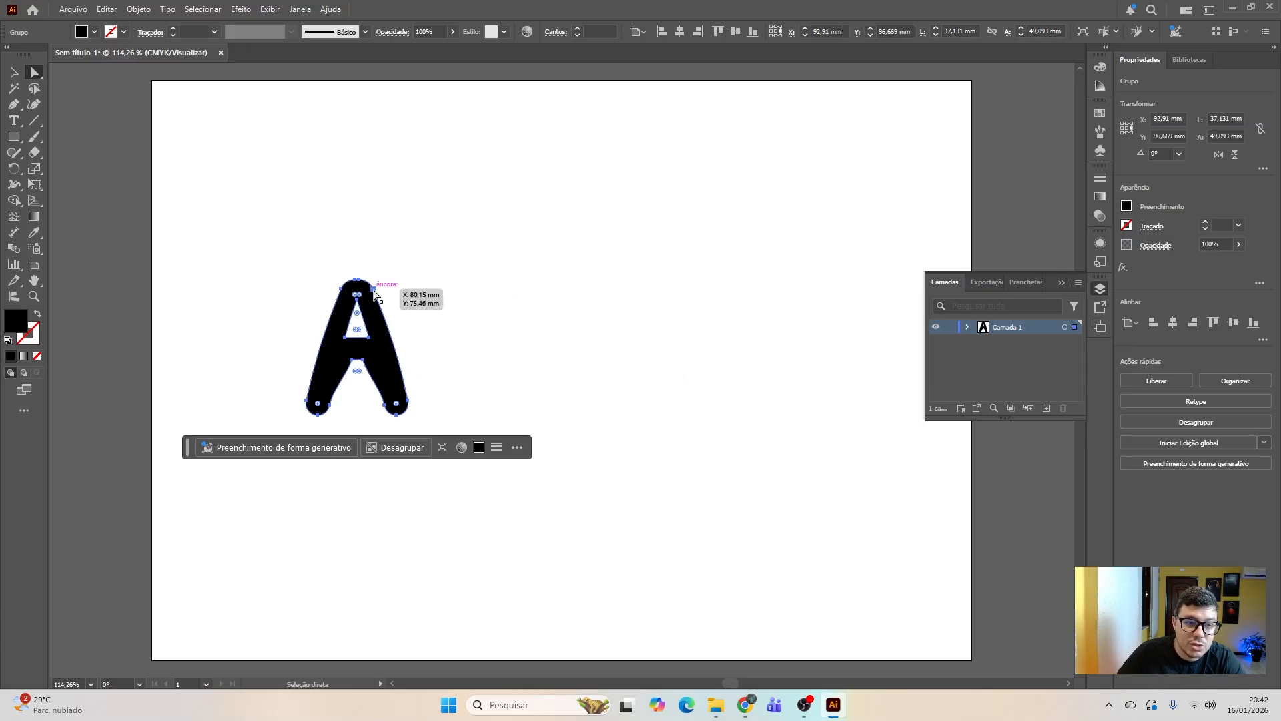
pyautogui.click(375, 294)
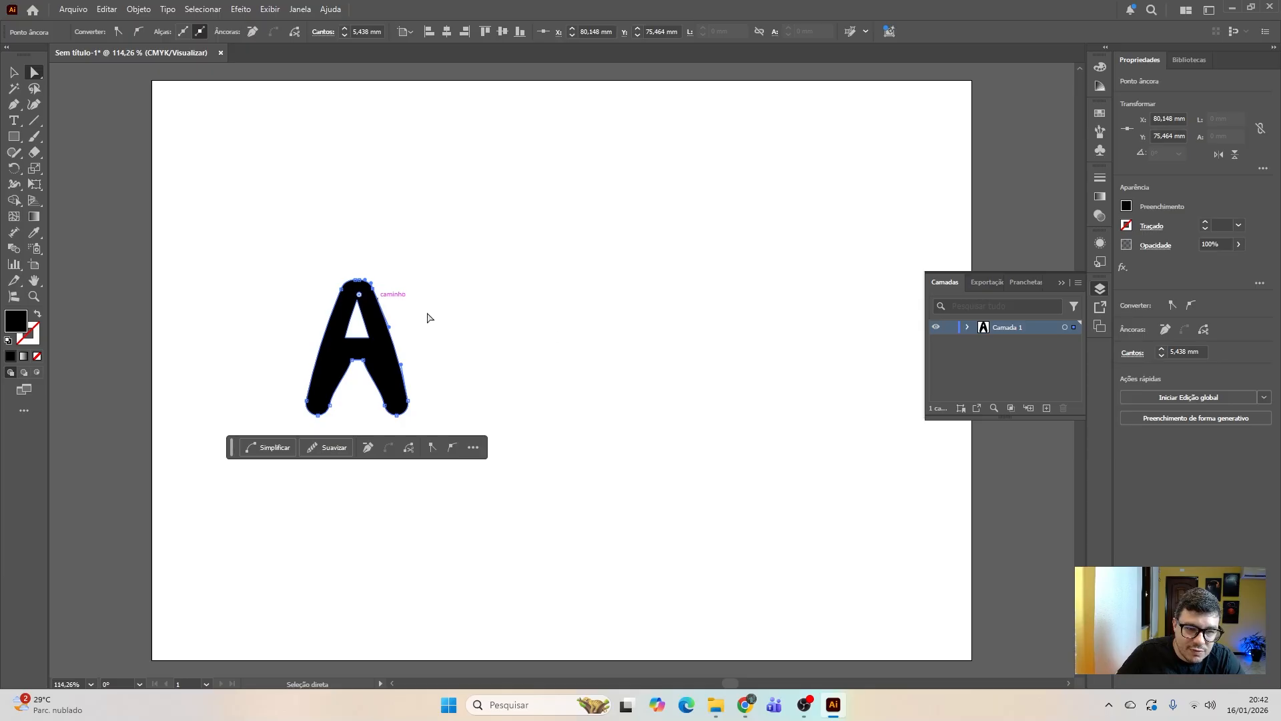
pyautogui.click(419, 378)
pyautogui.moveTo(332, 360); pyautogui.dragTo(476, 313)
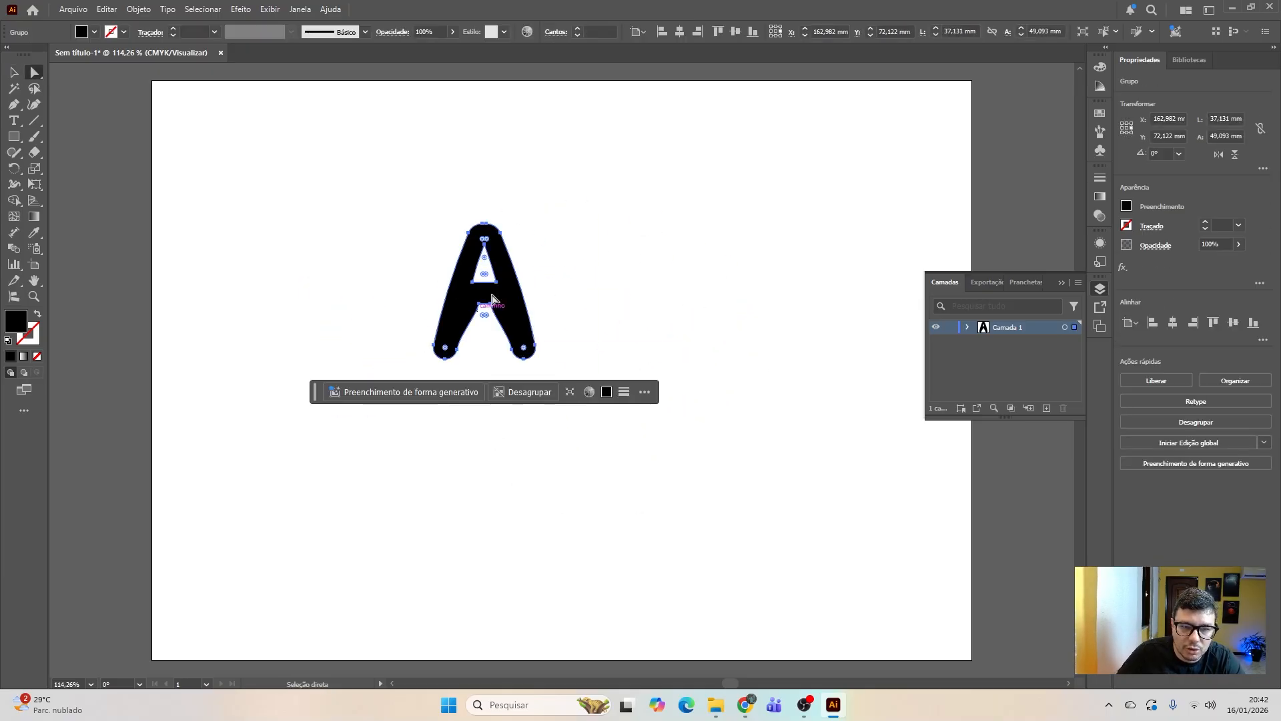
# Step: Try pulling the anchor on the right side of the A's apex far out to the upper right, and undo the change
pyautogui.moveTo(501, 241); pyautogui.dragTo(879, 166)
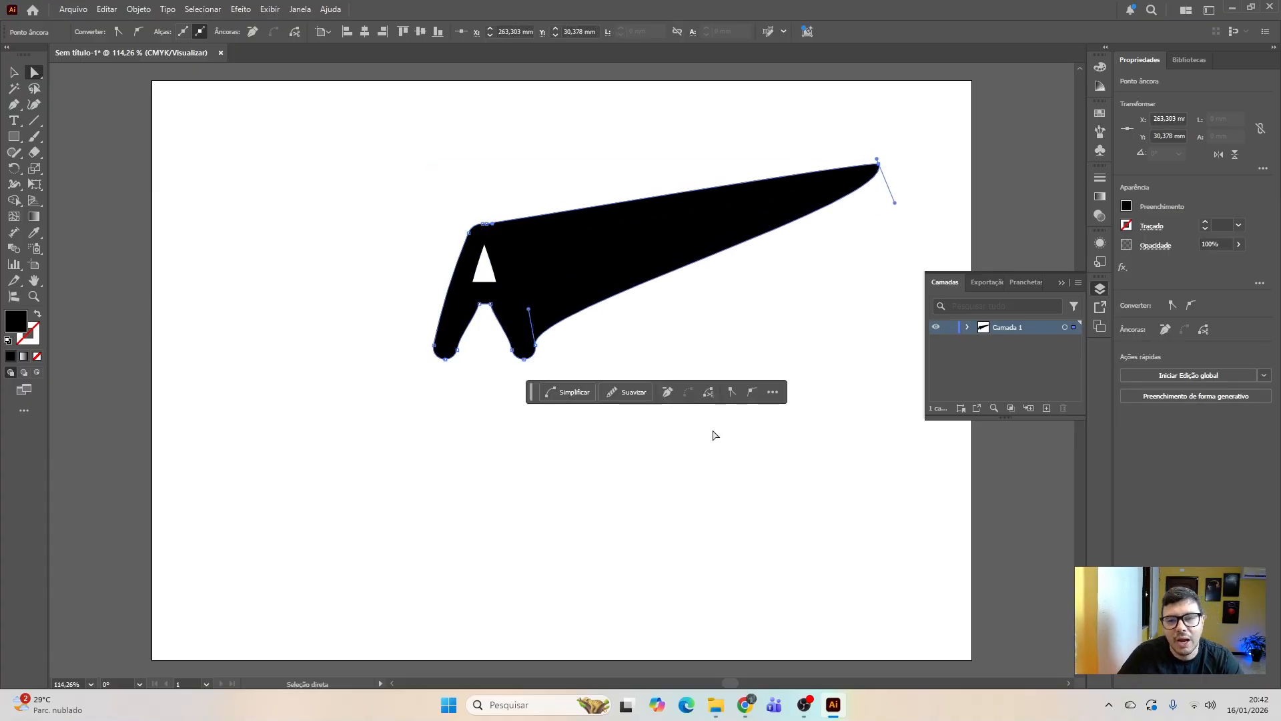
pyautogui.hotkey('ctrl', 'z')
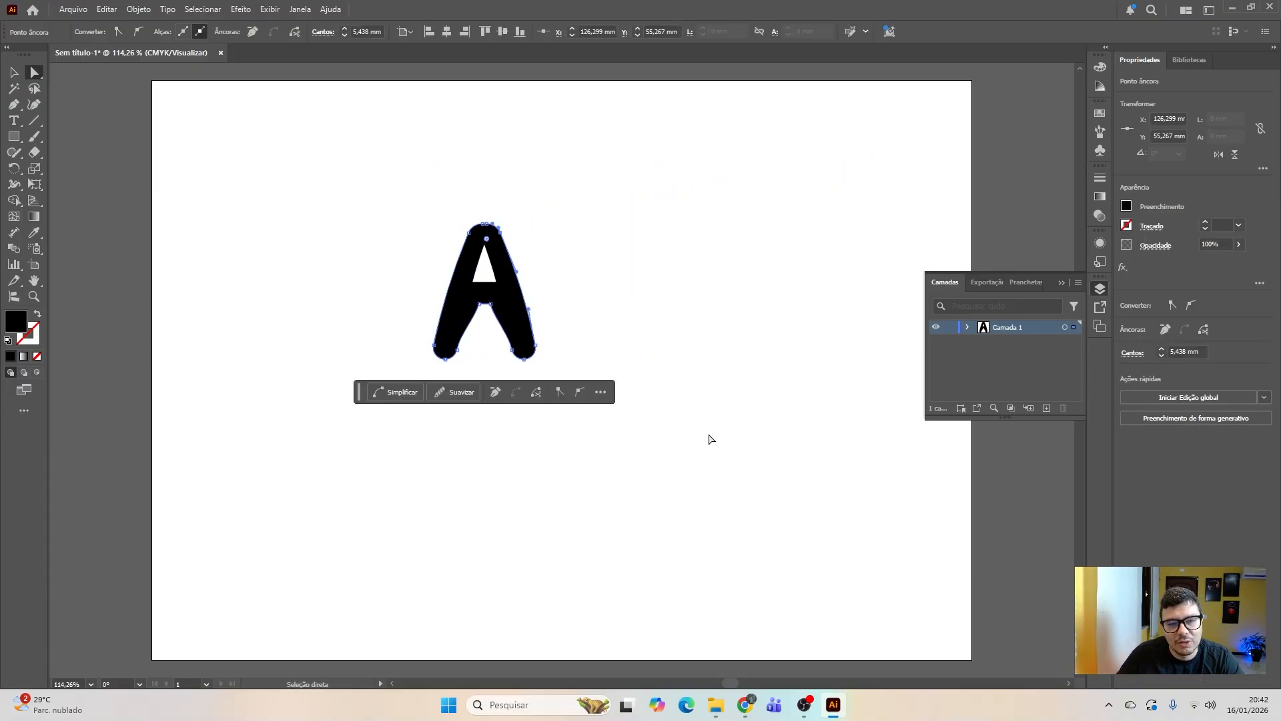
# Step: Move the whole A right and slightly down toward the artboard's center with the Selection tool, and deselect it
pyautogui.press('v')
pyautogui.click(710, 436)
pyautogui.moveTo(524, 318); pyautogui.dragTo(652, 351)
pyautogui.click(556, 469)
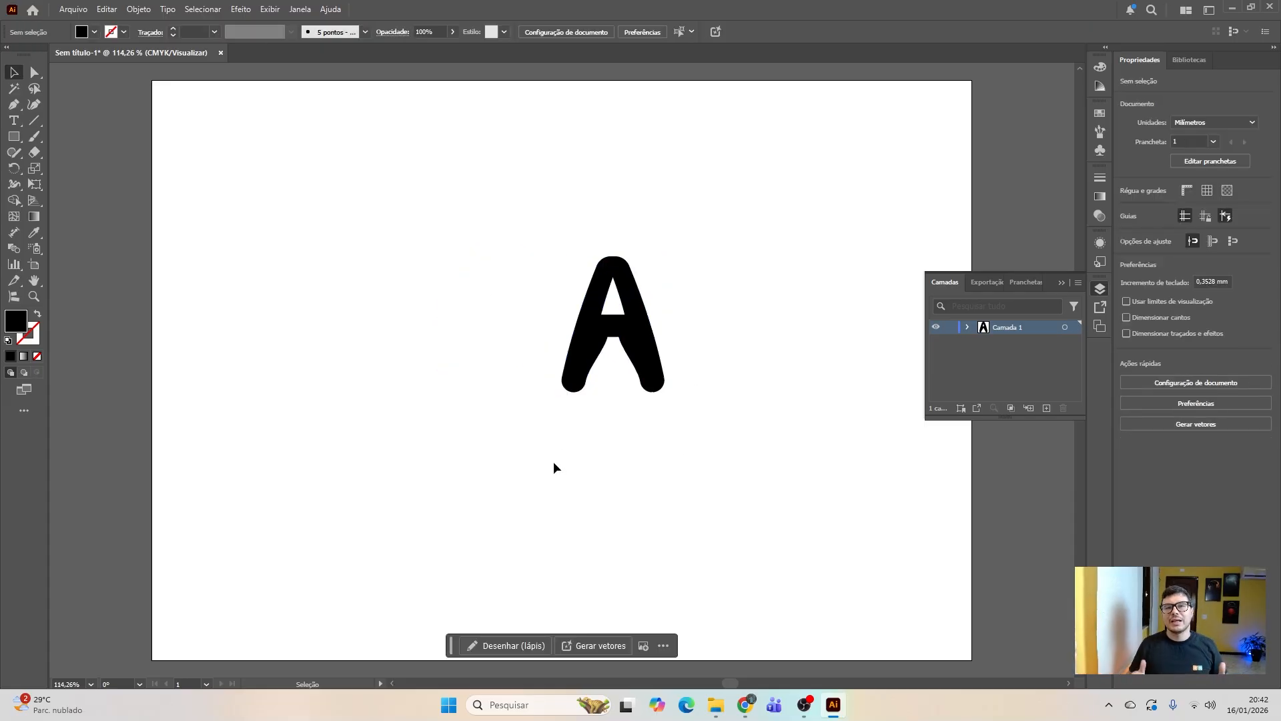